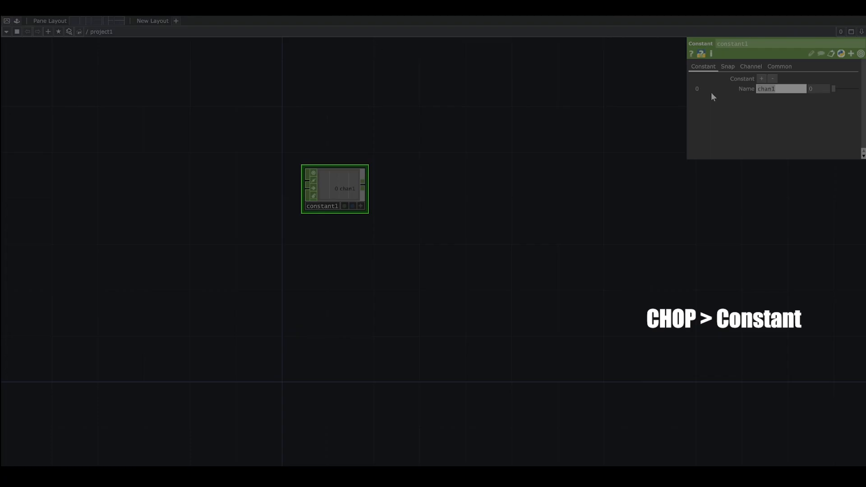
# Name the constant's channel res and set its value to 2048
pyautogui.write('res')
pyautogui.press('Return')
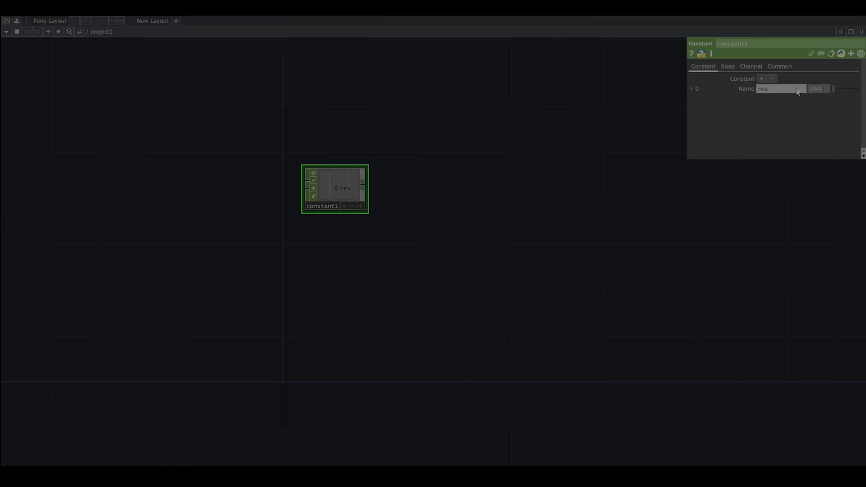
pyautogui.click(433, 184)
# Add a Noise TOP to the network below the constant node
pyautogui.moveTo(449, 257); pyautogui.dragTo(423, 222)
pyautogui.press('Tab')
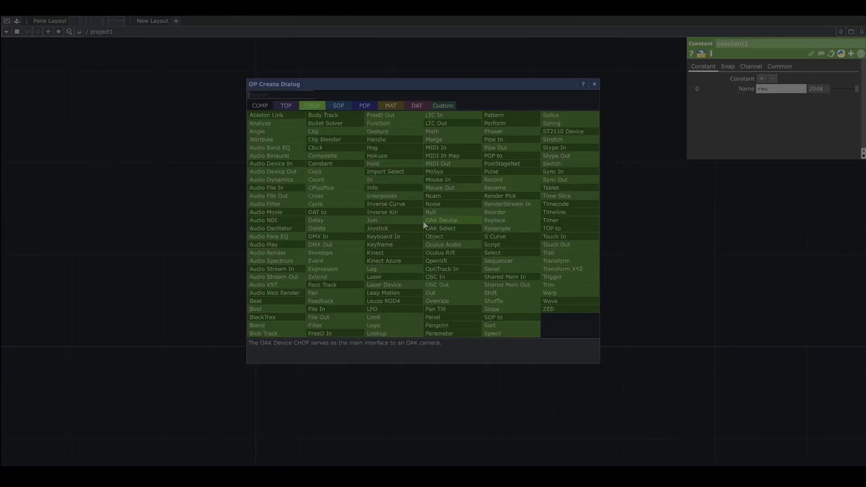
pyautogui.click(289, 105)
pyautogui.click(400, 172)
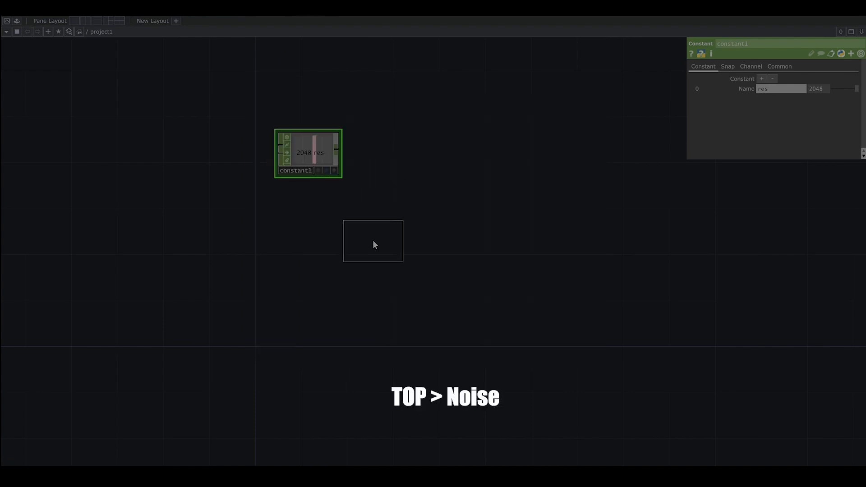
pyautogui.click(374, 242)
# Link the noise's width and height resolution to the constant's res channel as a CHOP reference, and shift the noise node closer beneath the constant
pyautogui.click(334, 171)
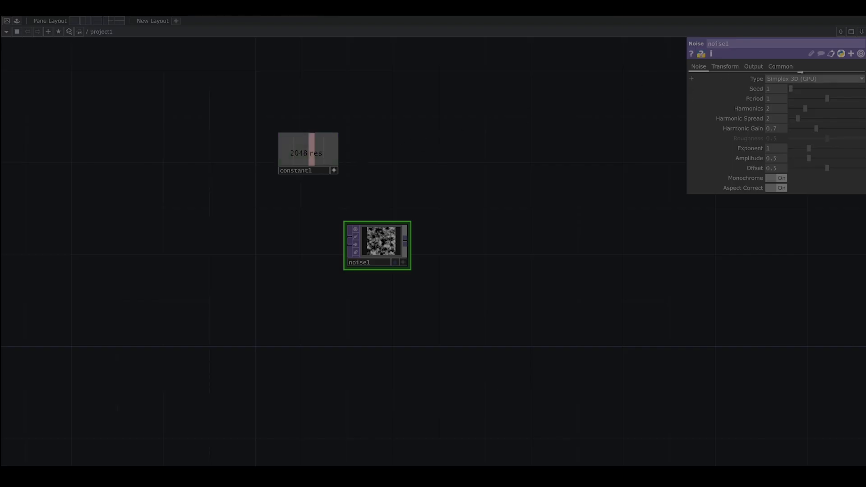
pyautogui.click(781, 67)
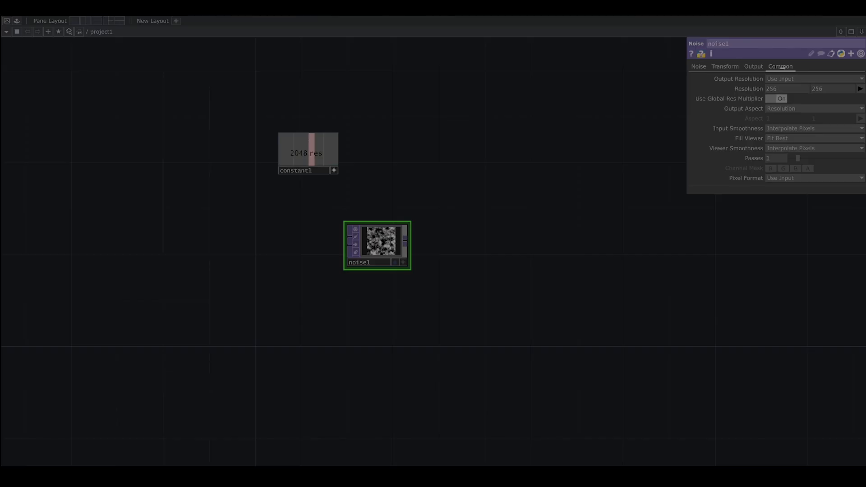
pyautogui.rightClick(749, 88)
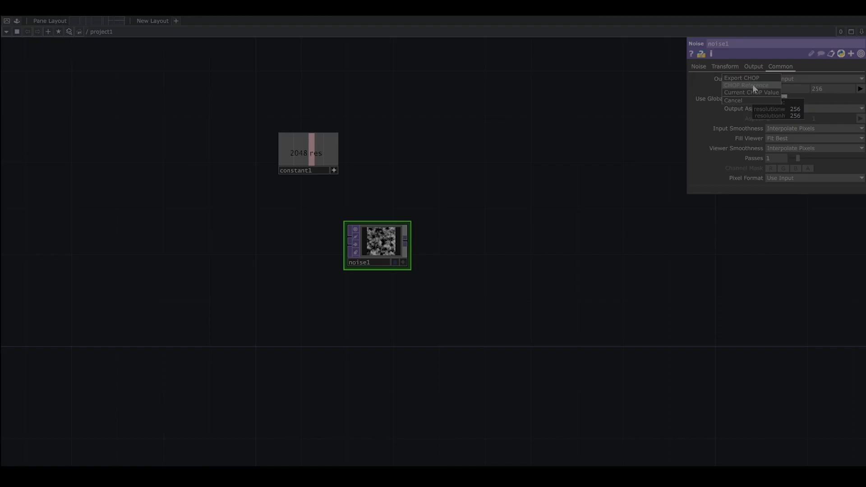
pyautogui.click(750, 85)
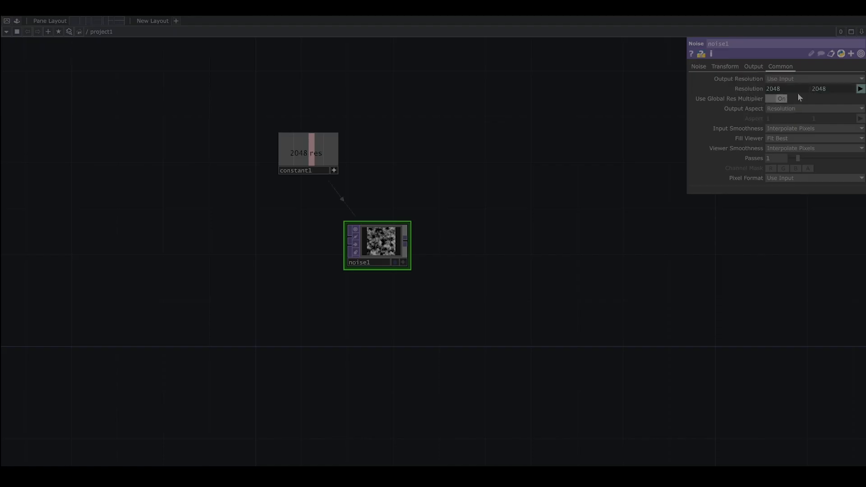
pyautogui.moveTo(392, 247); pyautogui.dragTo(370, 248)
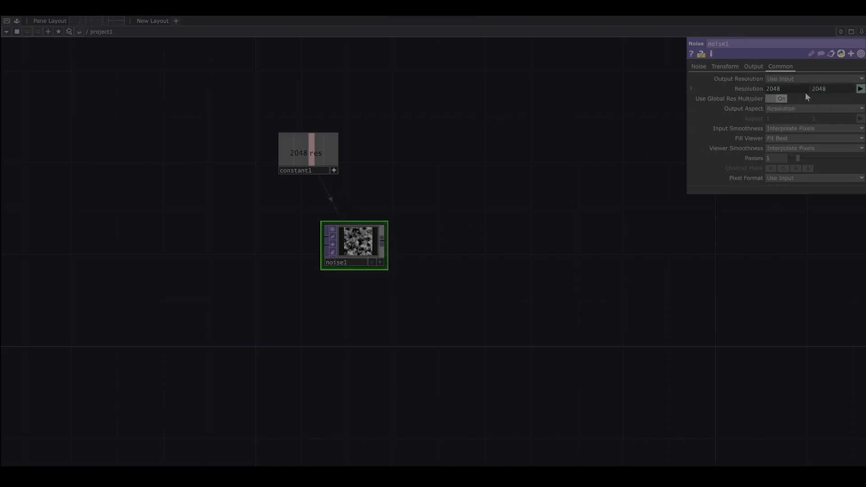
# Set the noise's Harmonics to 4, Harmonic Spread to 3, Exponent to .66, Amplitude to 1.15 and Offset to 0
pyautogui.moveTo(472, 247); pyautogui.dragTo(488, 234)
pyautogui.scroll(6, 359, 231)
pyautogui.scroll(-4, 393, 232)
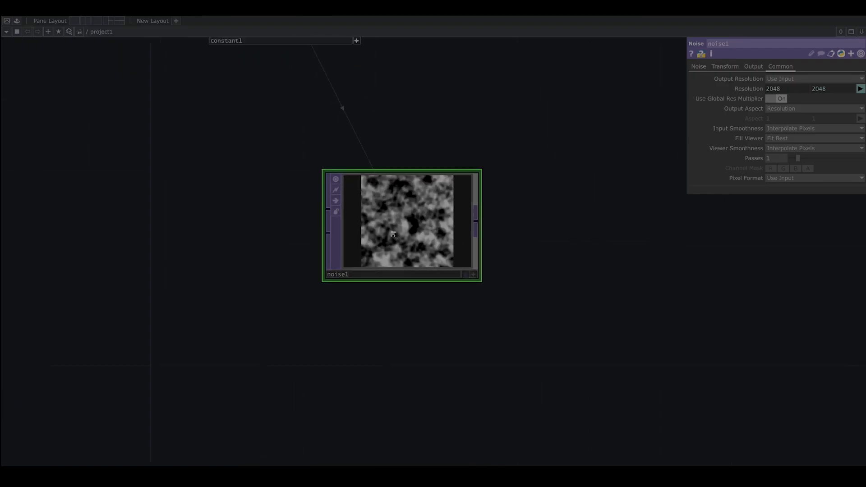
pyautogui.click(698, 67)
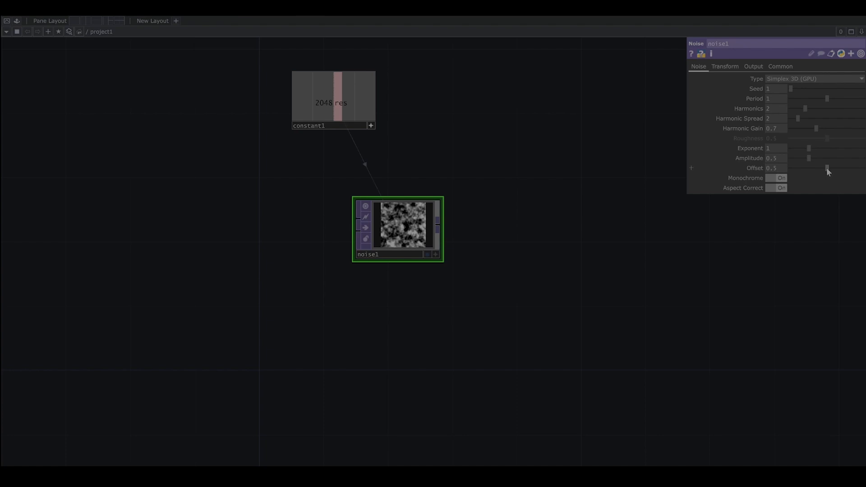
pyautogui.moveTo(827, 169); pyautogui.dragTo(745, 163)
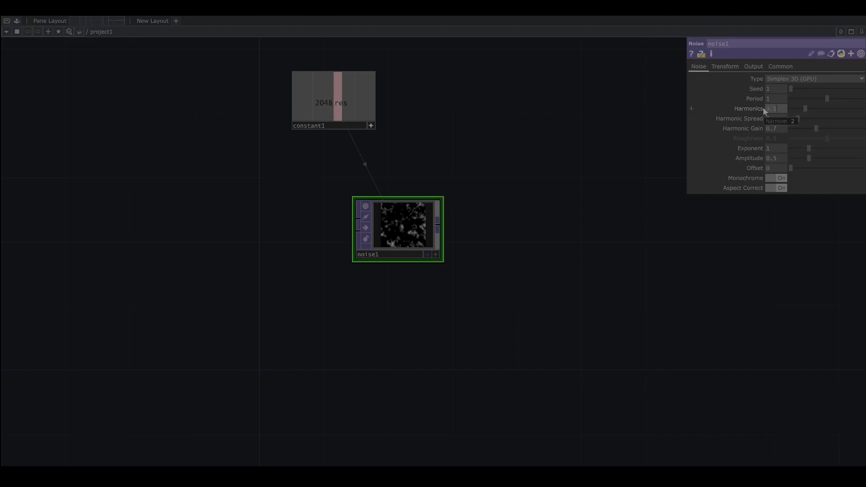
pyautogui.press('Return')
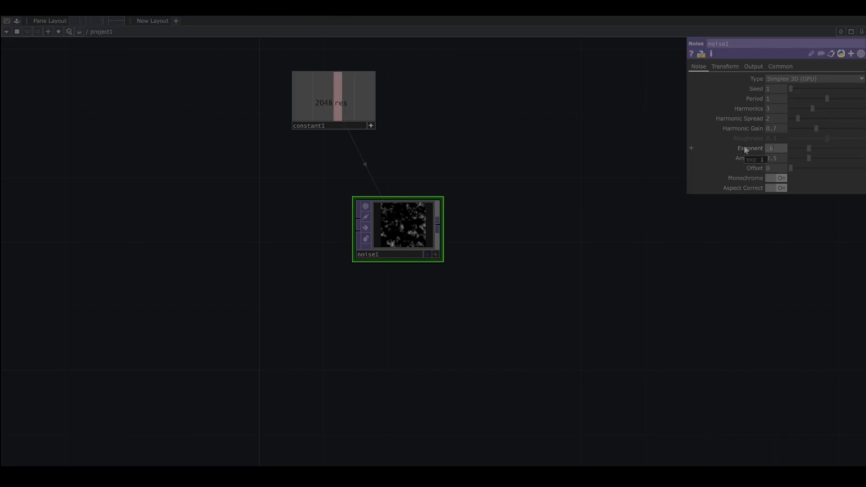
pyautogui.press('Return')
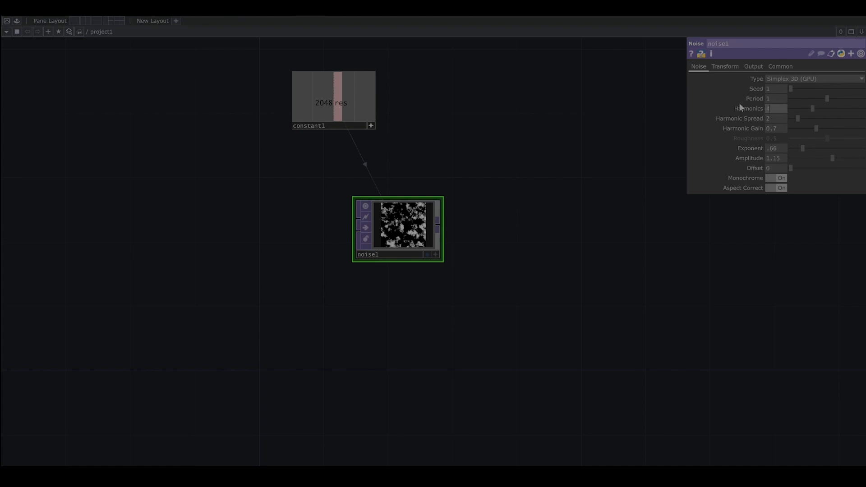
pyautogui.write('3')
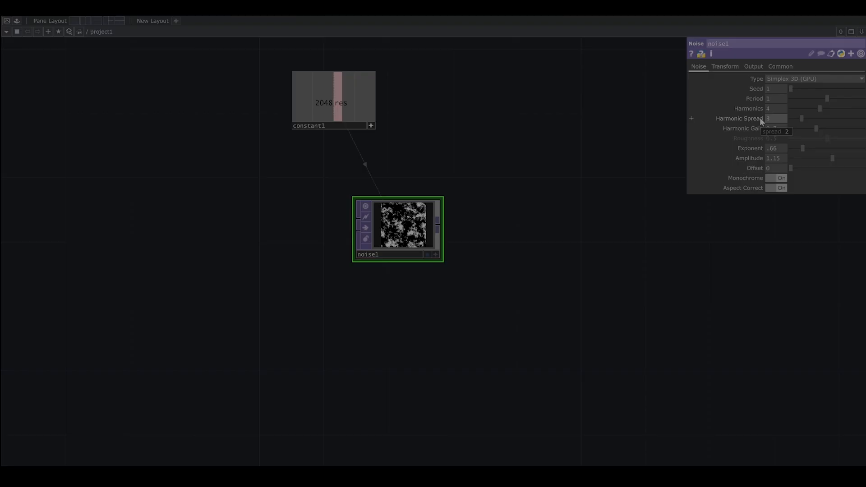
# Inspect the noise texture up close and move the noise node nearer to the constant, directly beneath it
pyautogui.scroll(4, 394, 216)
pyautogui.scroll(3, 394, 216)
pyautogui.scroll(-5, 470, 281)
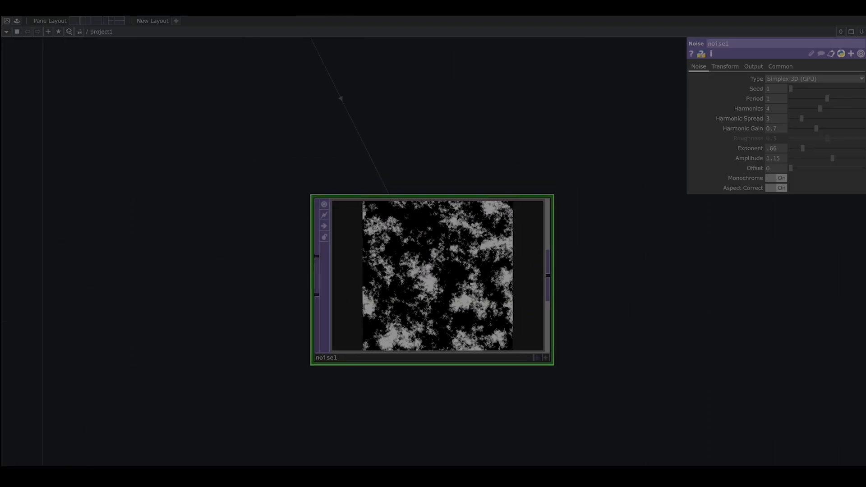
pyautogui.moveTo(599, 317); pyautogui.dragTo(575, 282)
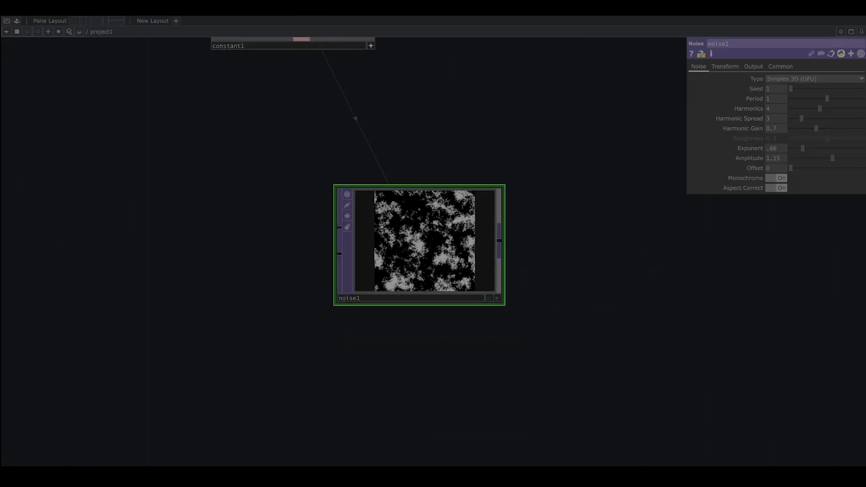
pyautogui.moveTo(471, 260); pyautogui.dragTo(376, 228)
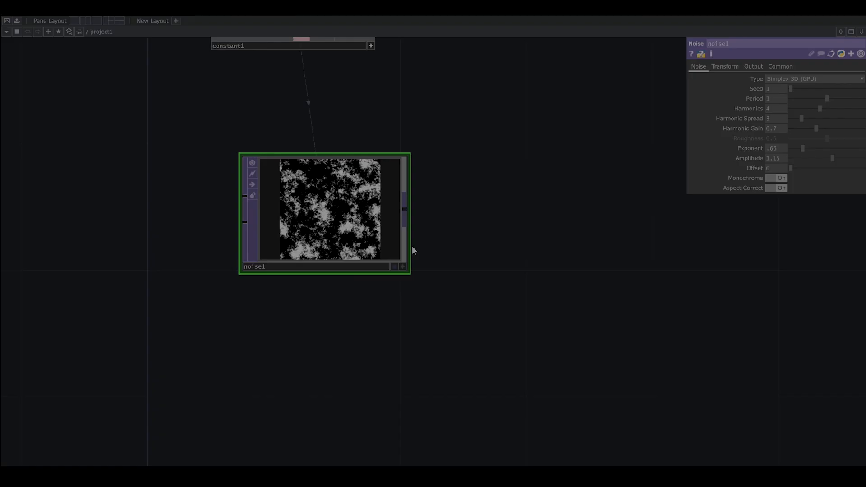
# Animate the noise's Z translation with the expression absTime. seconds *.1
pyautogui.click(724, 66)
pyautogui.click(760, 99)
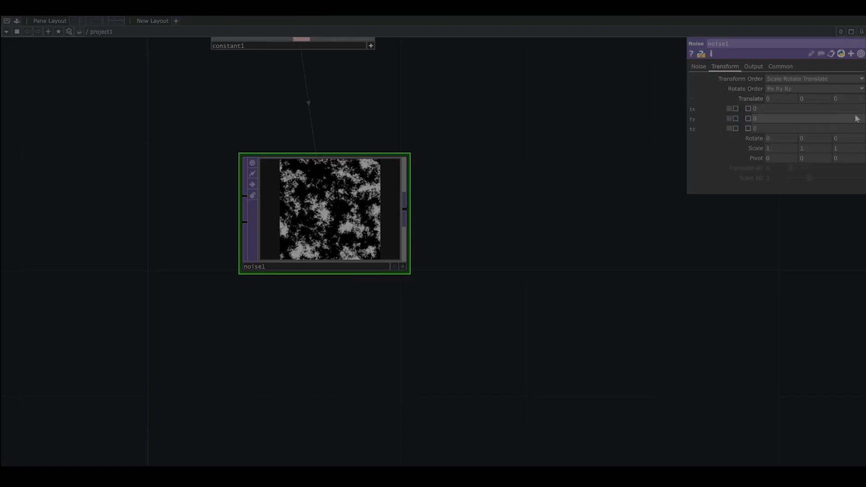
pyautogui.click(750, 128)
pyautogui.write('absTi')
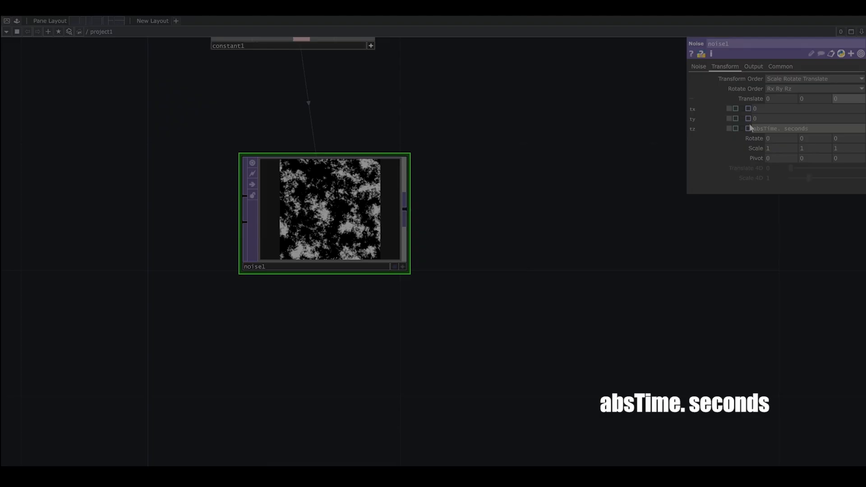
pyautogui.write('me. seconds')
pyautogui.press('Return')
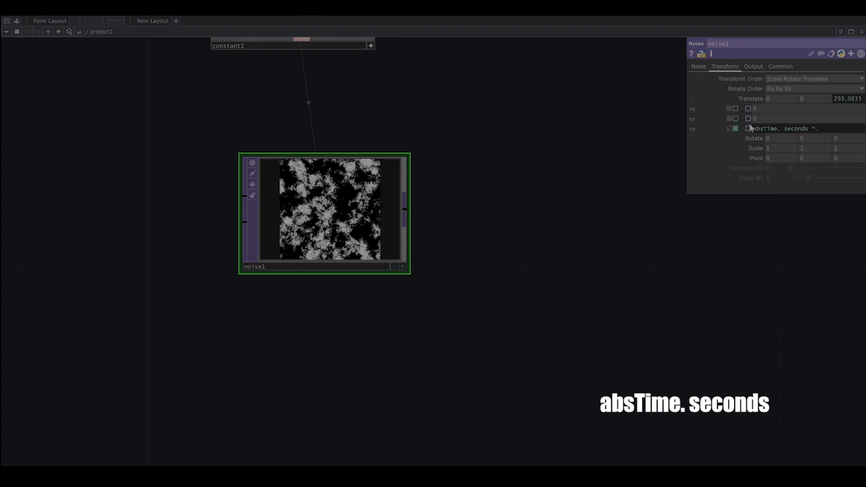
pyautogui.write('*.1')
pyautogui.press('Return')
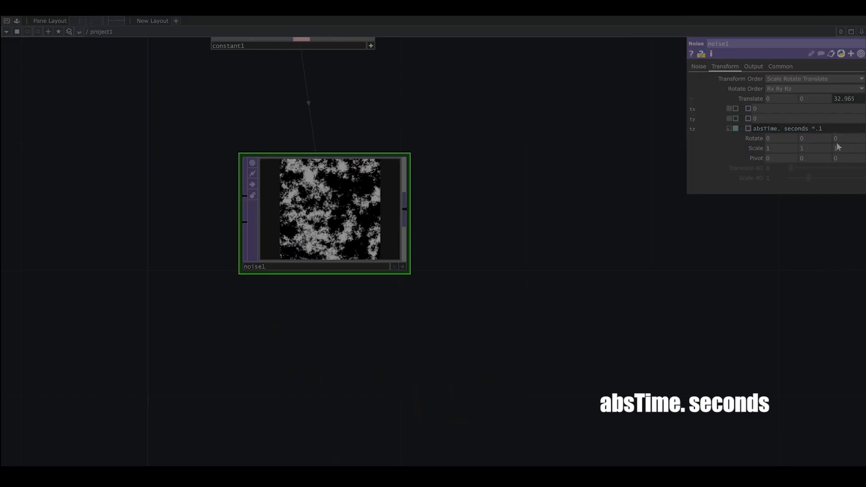
# Reuse the Z translation expression for the noise's Z rotation, changing its multiplier to give absTime. seconds *15
pyautogui.click(754, 137)
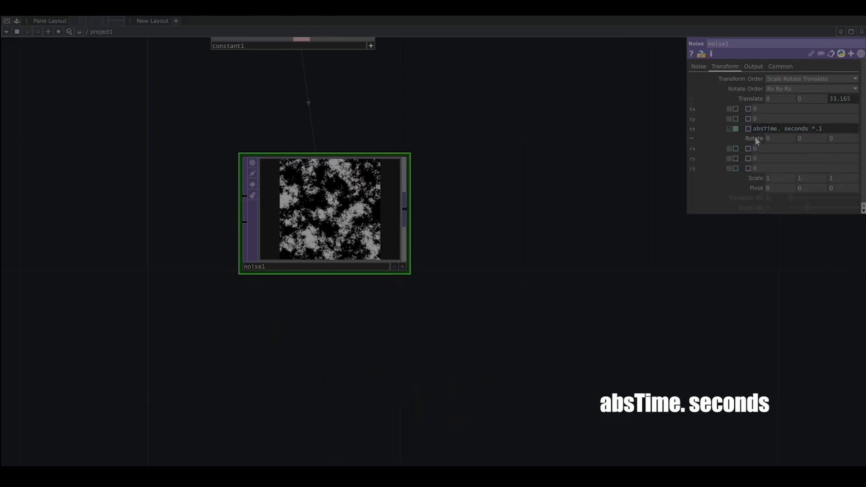
pyautogui.moveTo(822, 130); pyautogui.dragTo(720, 131)
pyautogui.hotkey('ctrl', 'c')
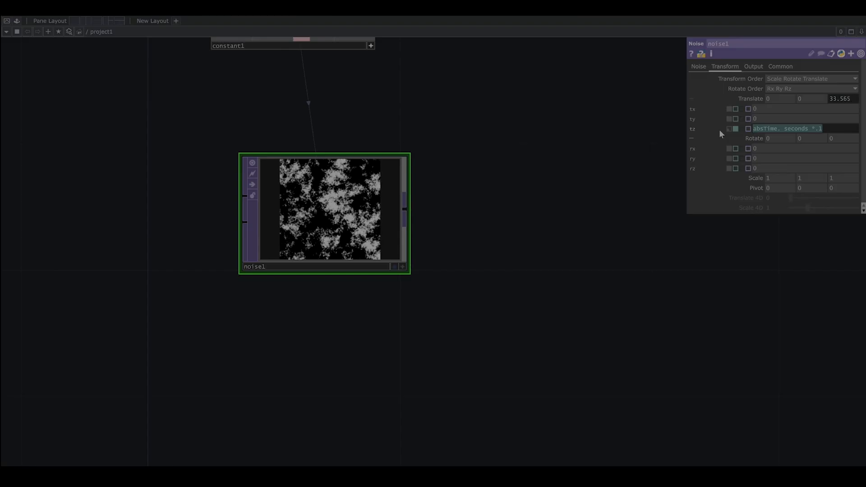
pyautogui.click(764, 170)
pyautogui.hotkey('ctrl', 'v')
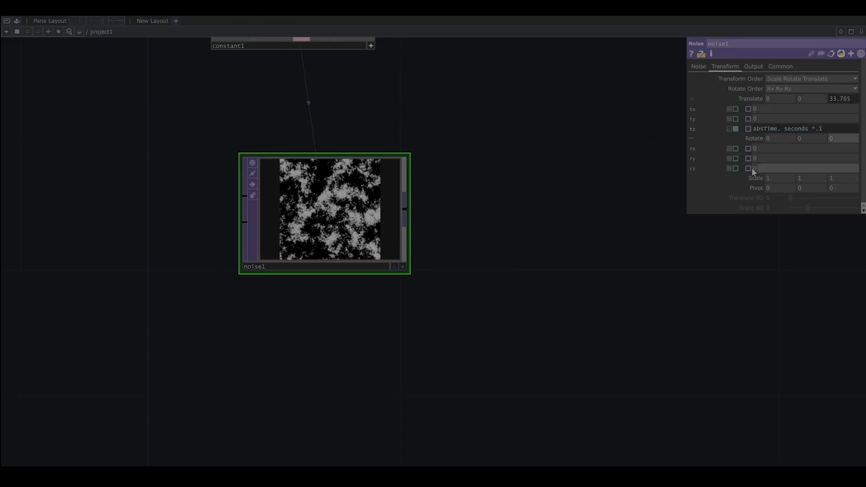
pyautogui.press('BackSpace')
pyautogui.press('BackSpace')
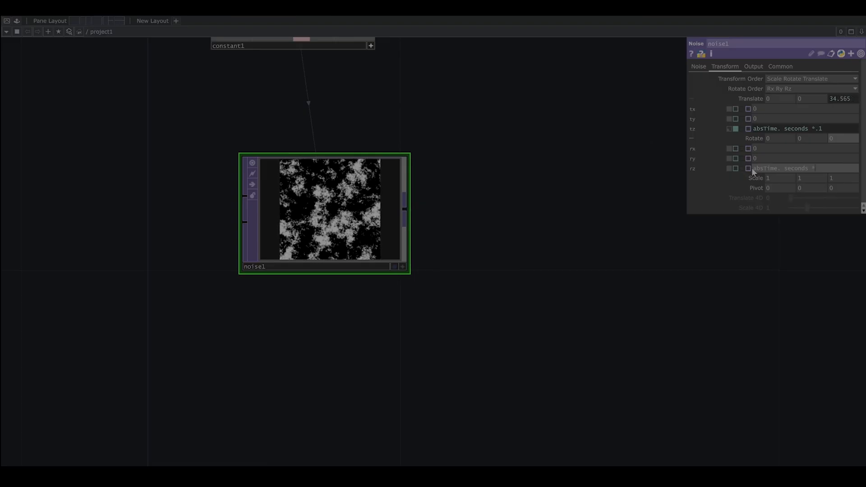
pyautogui.write('15')
pyautogui.press('Return')
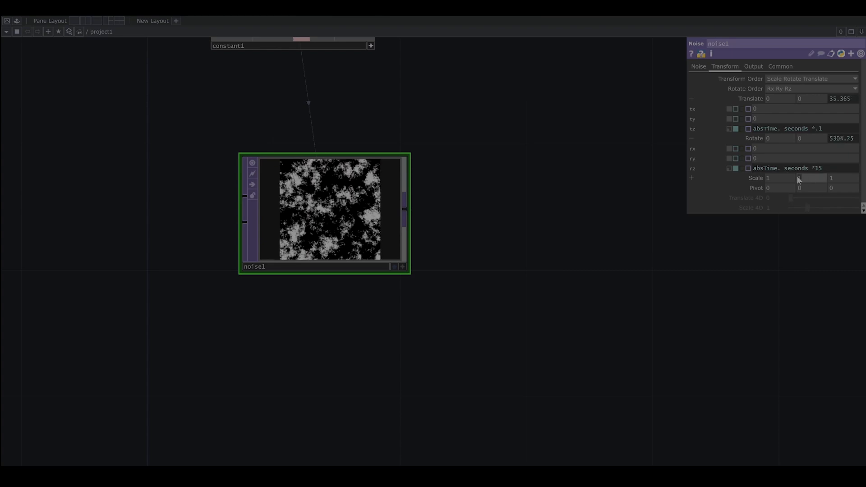
# Set the noise's Y scale to 5 and check the stretched texture and the main noise parameters
pyautogui.write('5')
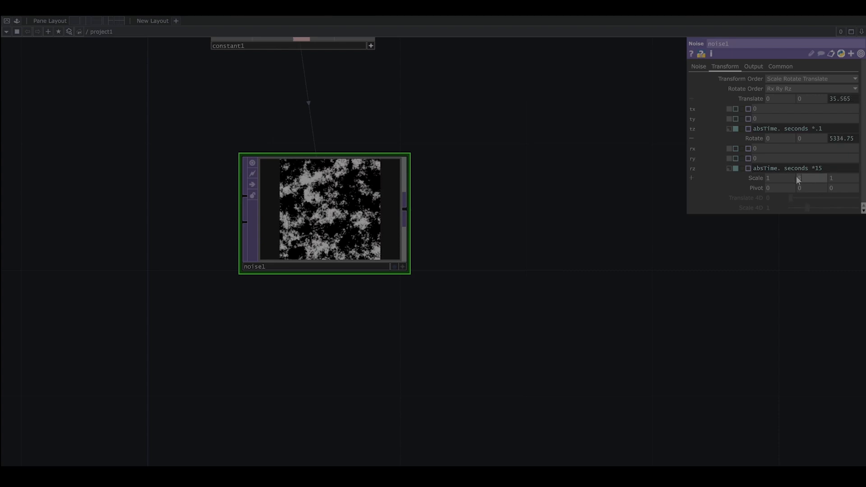
pyautogui.press('Return')
pyautogui.scroll(4, 299, 196)
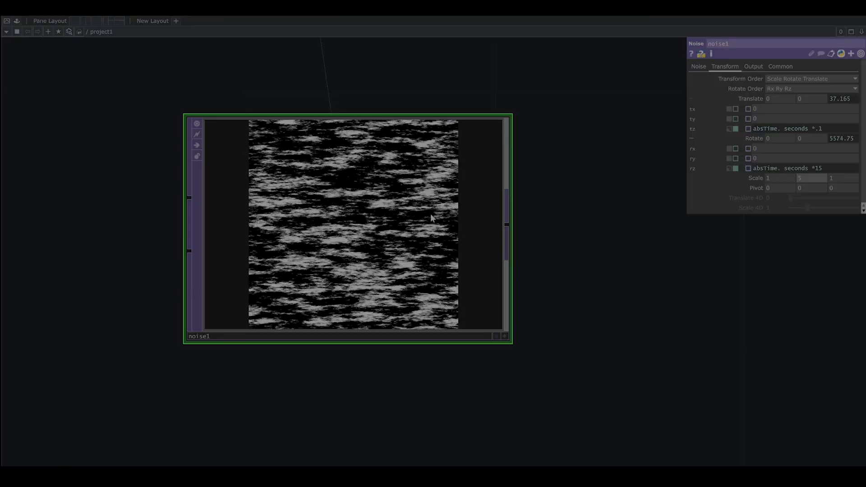
pyautogui.click(704, 69)
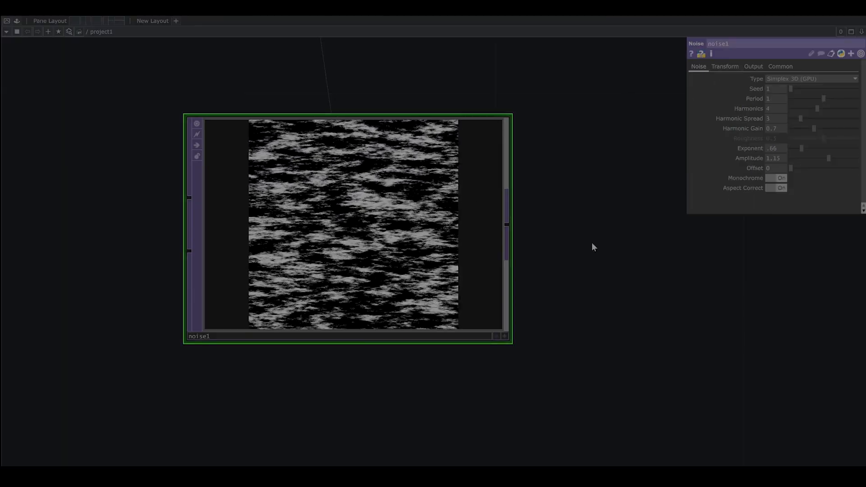
# Add an LFO CHOP to the network above the constant node
pyautogui.scroll(-5, 592, 241)
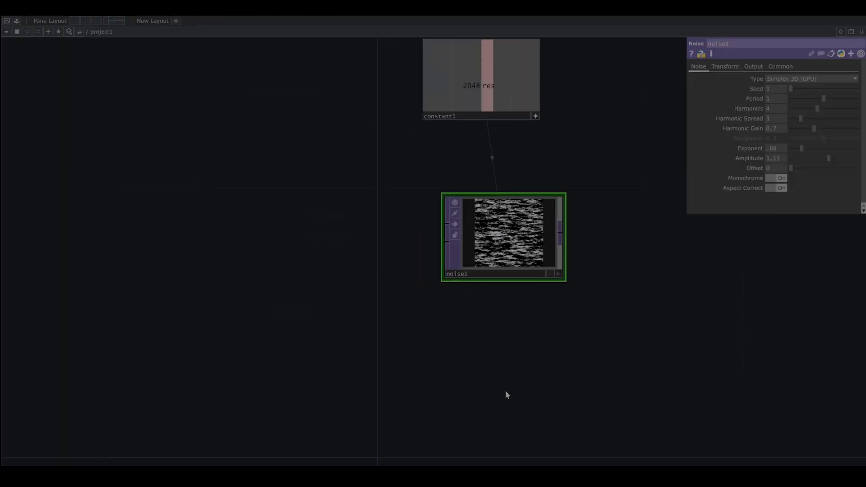
pyautogui.moveTo(556, 351); pyautogui.dragTo(439, 378)
pyautogui.scroll(-4, 434, 383)
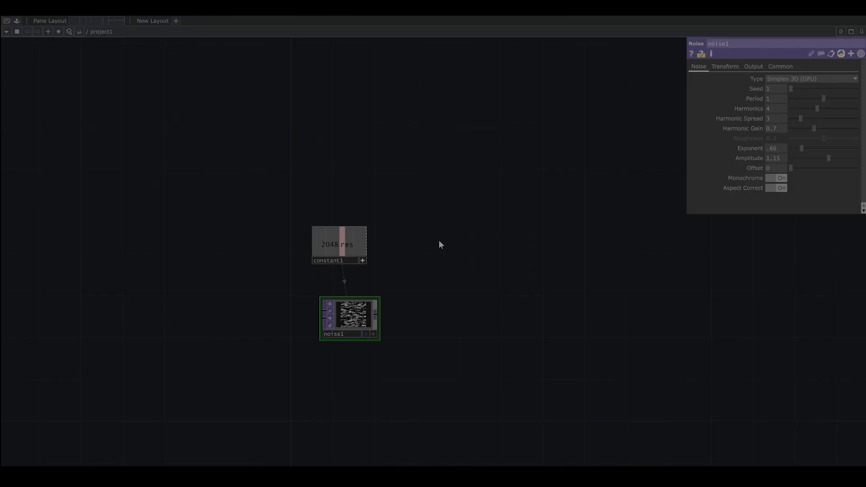
pyautogui.press('Tab')
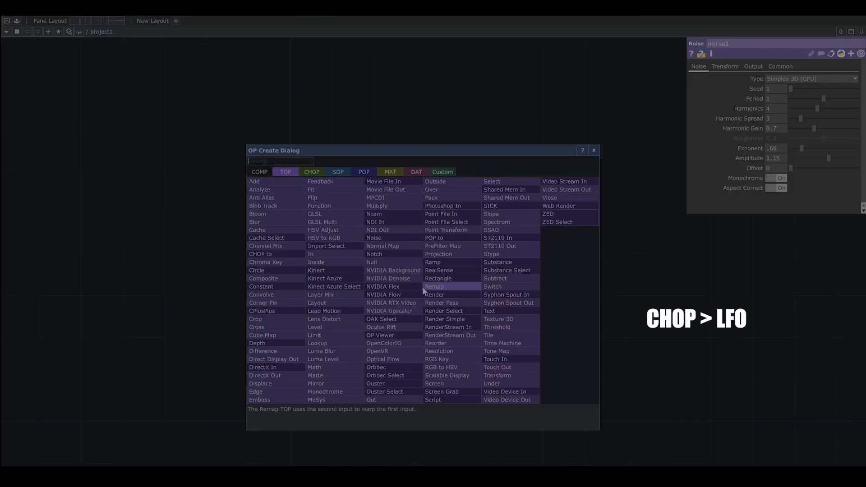
pyautogui.click(312, 173)
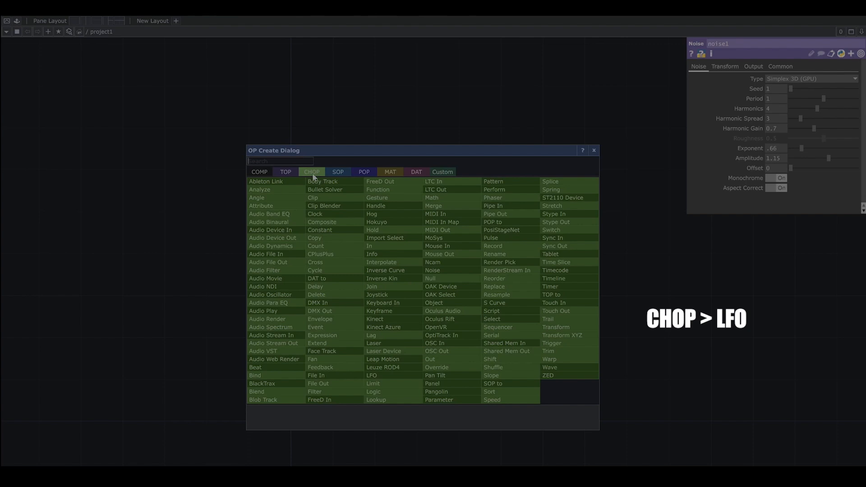
pyautogui.click(377, 376)
pyautogui.click(347, 153)
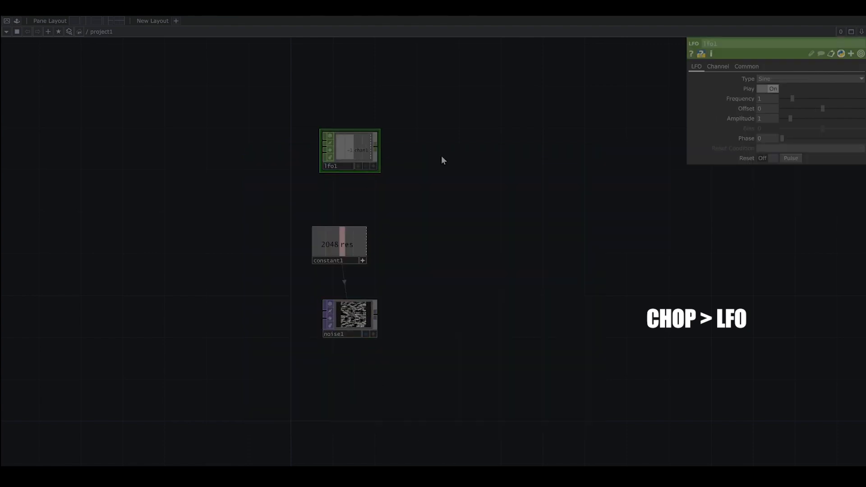
# Set the LFO's type to Gaussian and its frequency to 0.15
pyautogui.click(762, 79)
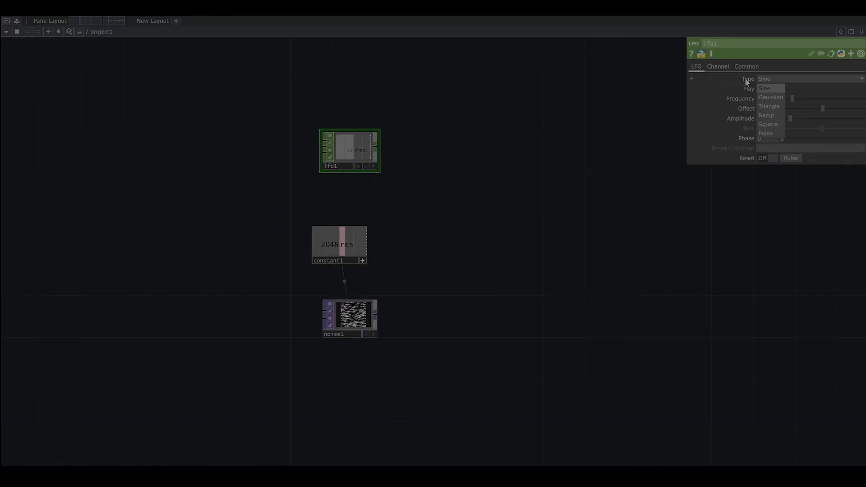
pyautogui.click(771, 97)
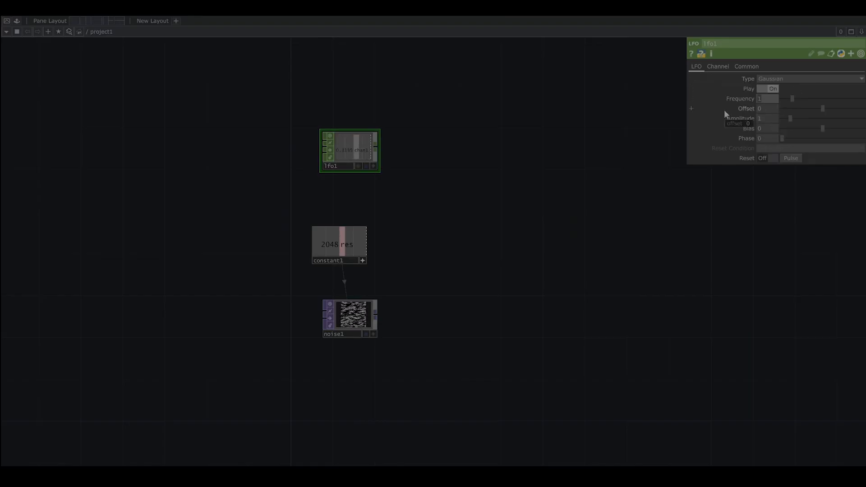
pyautogui.write('.1')
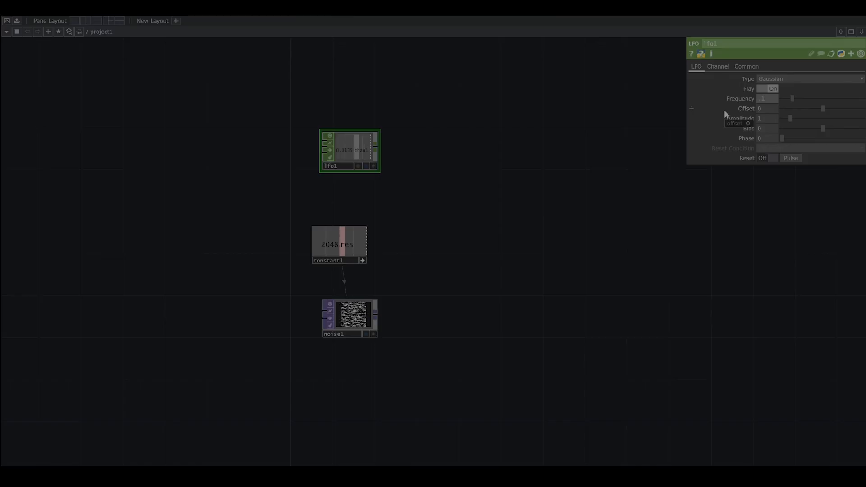
pyautogui.write('5')
pyautogui.press('Return')
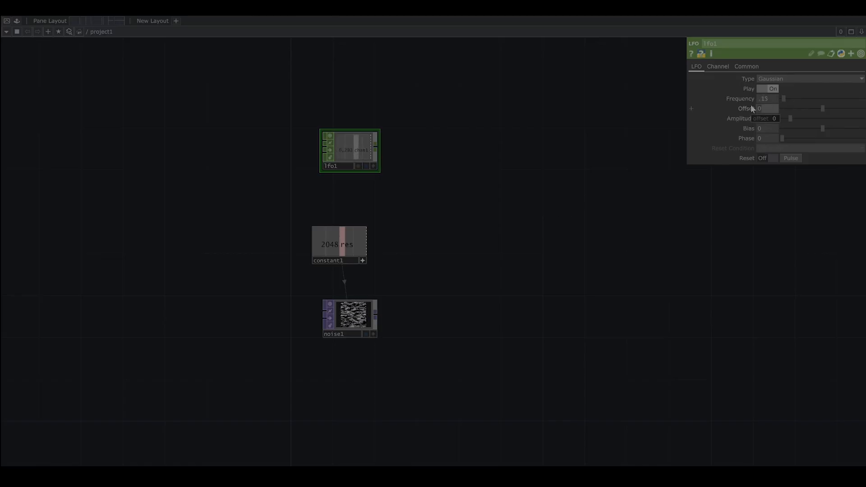
# Set the LFO's offset to 1.5 and its amplitude to 2
pyautogui.write('1.5')
pyautogui.press('Return')
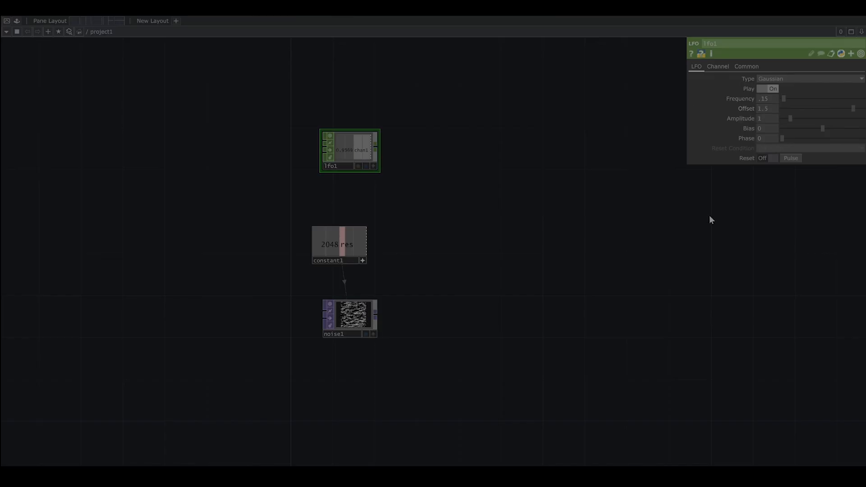
pyautogui.click(768, 118)
pyautogui.write('2')
pyautogui.press('Return')
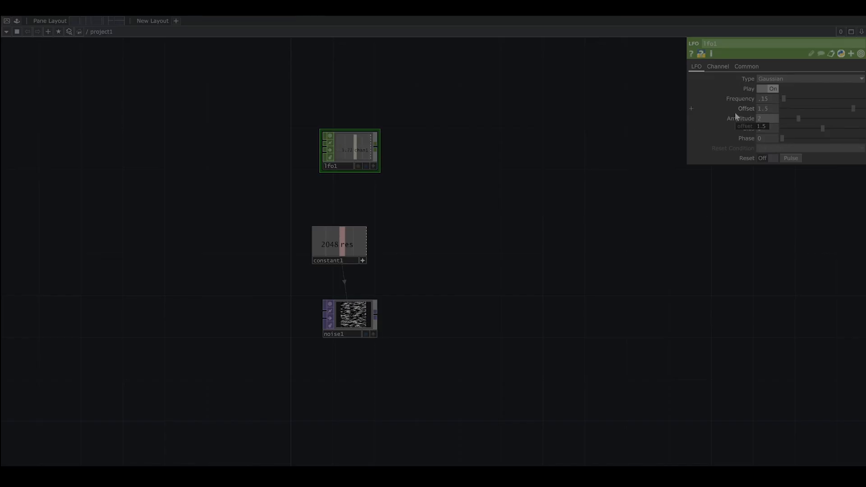
# Drive the noise's Period with a CHOP reference to the LFO channel and check the pulsing texture
pyautogui.scroll(3, 329, 136)
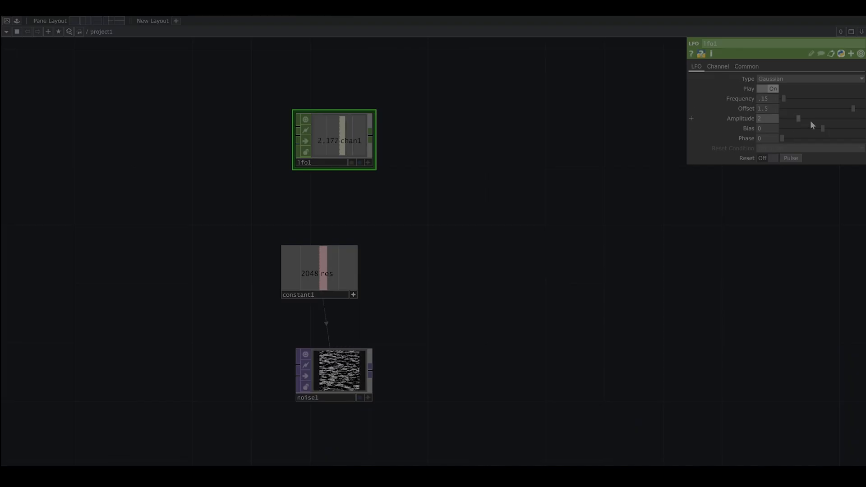
pyautogui.click(342, 358)
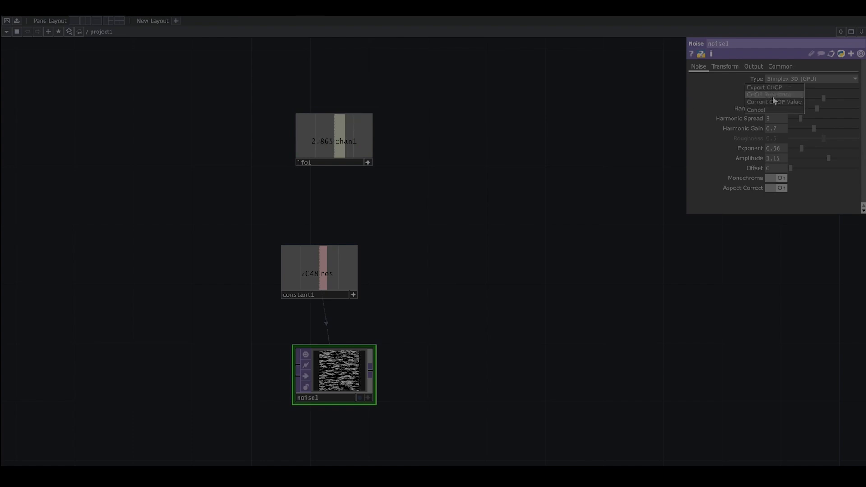
pyautogui.click(772, 96)
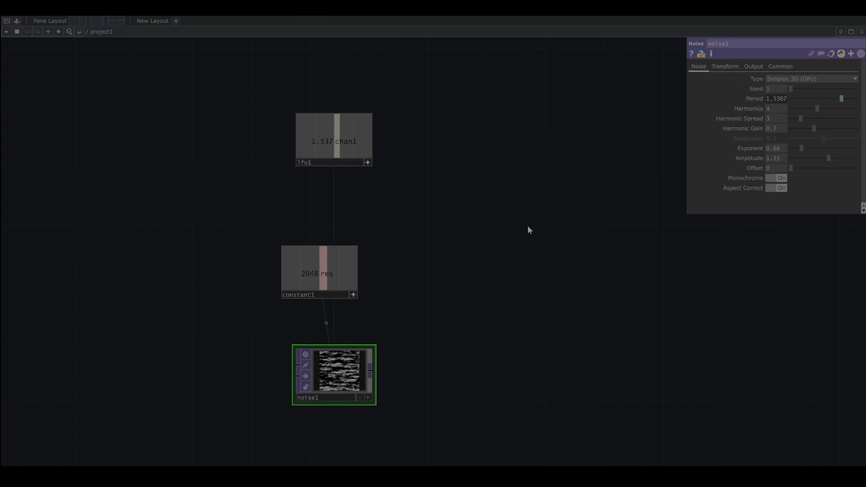
pyautogui.moveTo(416, 381); pyautogui.dragTo(489, 320)
pyautogui.scroll(4, 413, 356)
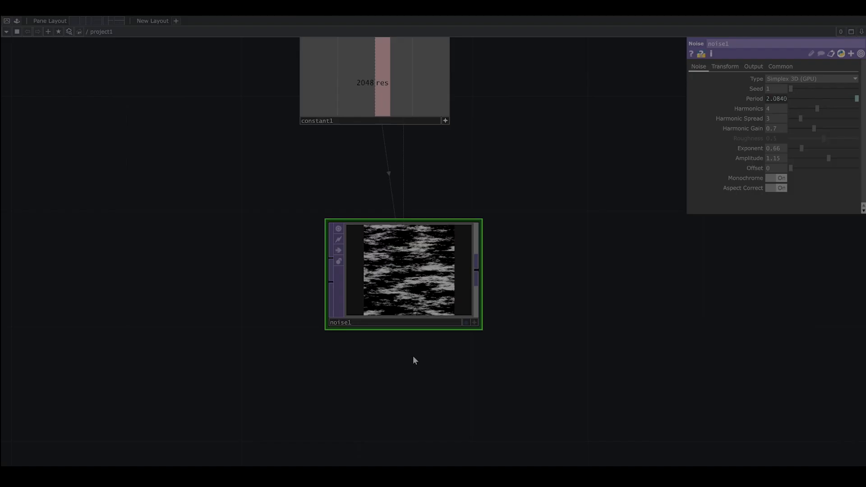
pyautogui.scroll(2, 396, 353)
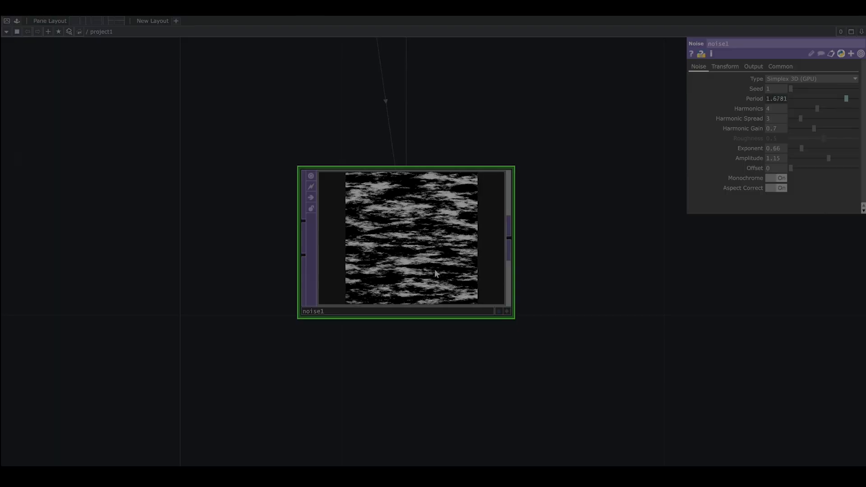
pyautogui.scroll(-2, 440, 269)
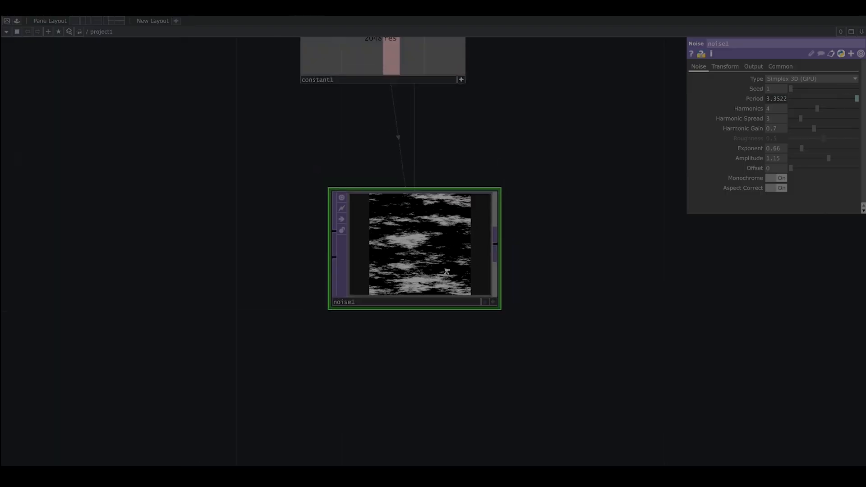
pyautogui.scroll(-3, 447, 272)
# Move the constant node out of the line between the LFO and the noise, placing it left of them
pyautogui.moveTo(539, 230); pyautogui.dragTo(490, 446)
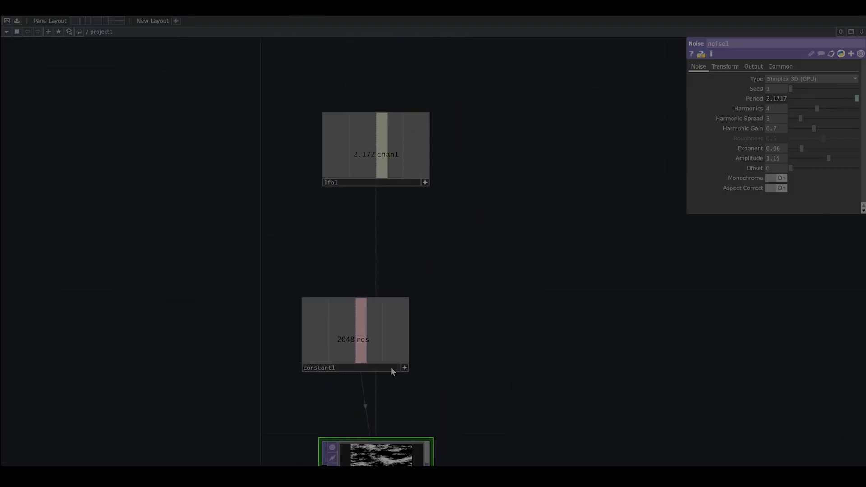
pyautogui.moveTo(391, 358); pyautogui.dragTo(185, 318)
pyautogui.scroll(-5, 462, 364)
pyautogui.moveTo(546, 336); pyautogui.dragTo(465, 253)
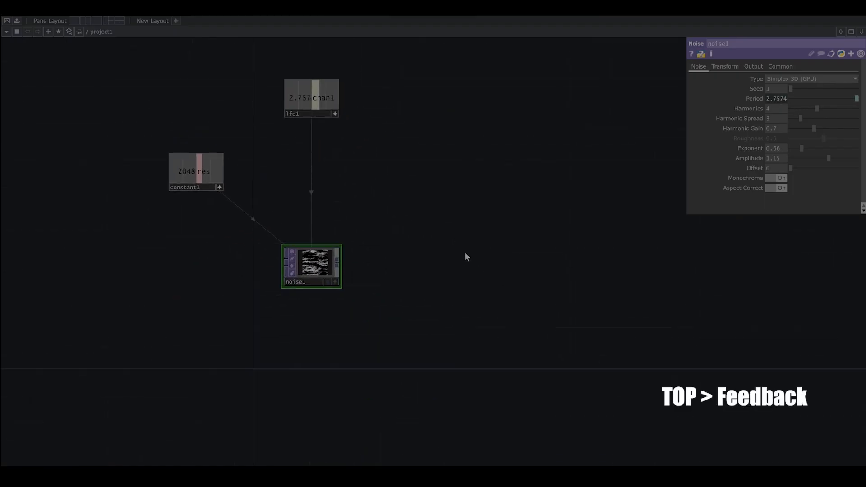
# Add a Feedback TOP connected to the noise output, placed up and to the right of the noise
pyautogui.rightClick(337, 266)
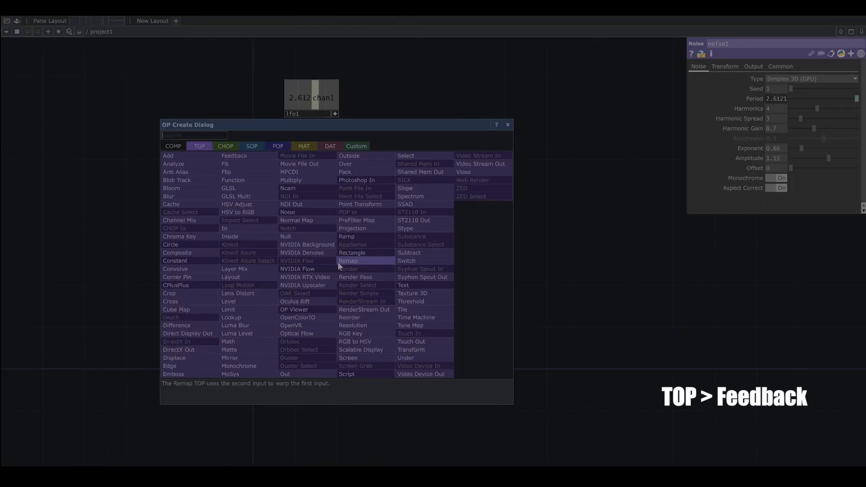
pyautogui.click(245, 156)
pyautogui.click(417, 227)
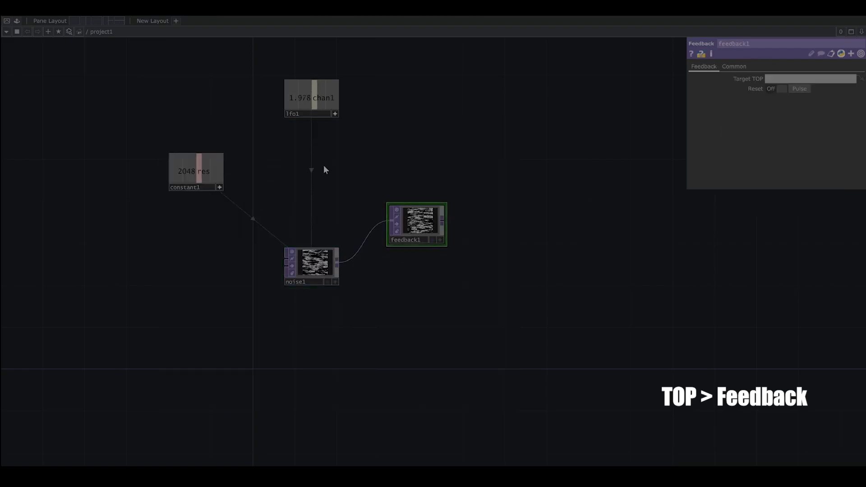
# Slow the LFO down to a frequency of 0.05 and check the noise texture
pyautogui.click(322, 118)
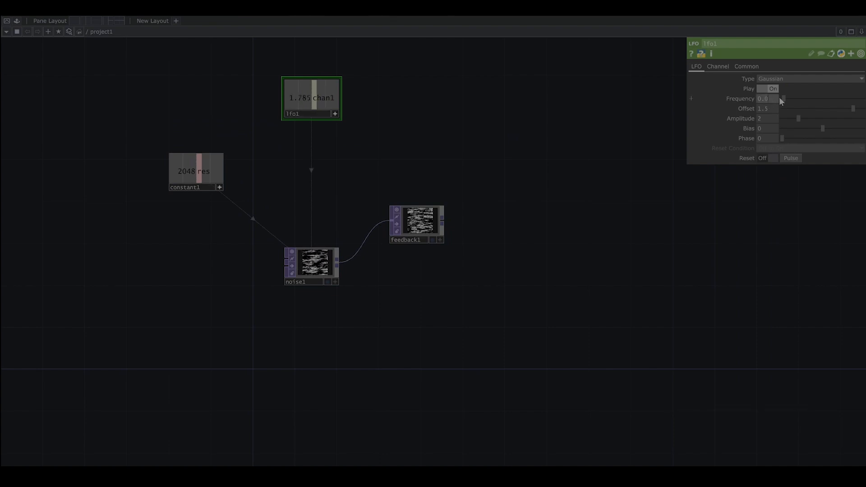
pyautogui.scroll(5, 291, 269)
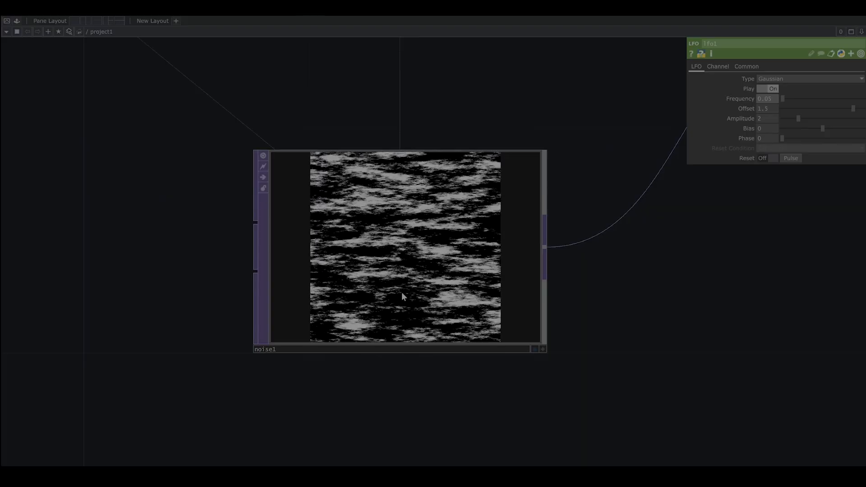
pyautogui.scroll(-4, 397, 290)
pyautogui.scroll(-3, 398, 291)
# Add an Edge TOP after the feedback node and set its strength to 0.1
pyautogui.moveTo(465, 289); pyautogui.dragTo(259, 268)
pyautogui.moveTo(340, 205); pyautogui.dragTo(341, 190)
pyautogui.moveTo(385, 230); pyautogui.dragTo(372, 236)
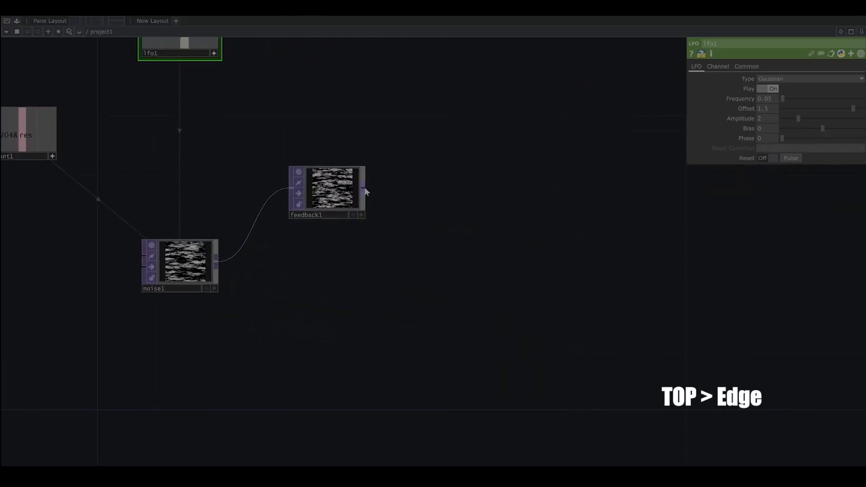
pyautogui.rightClick(364, 189)
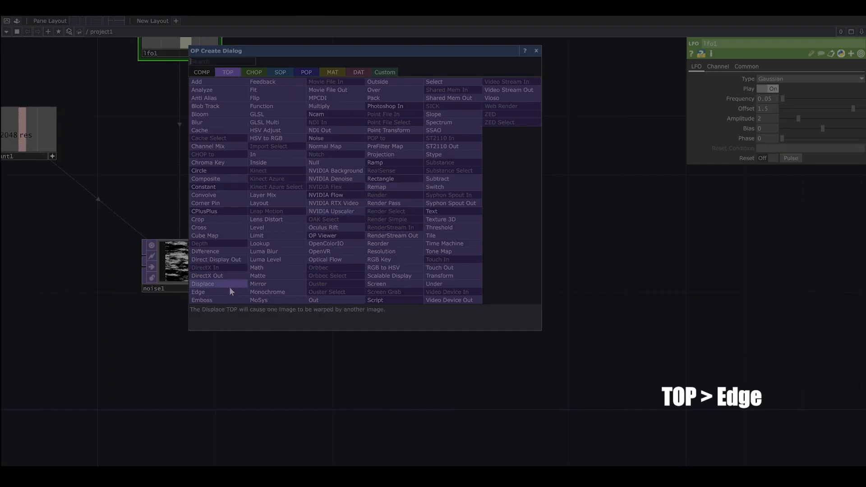
pyautogui.click(217, 292)
pyautogui.click(492, 194)
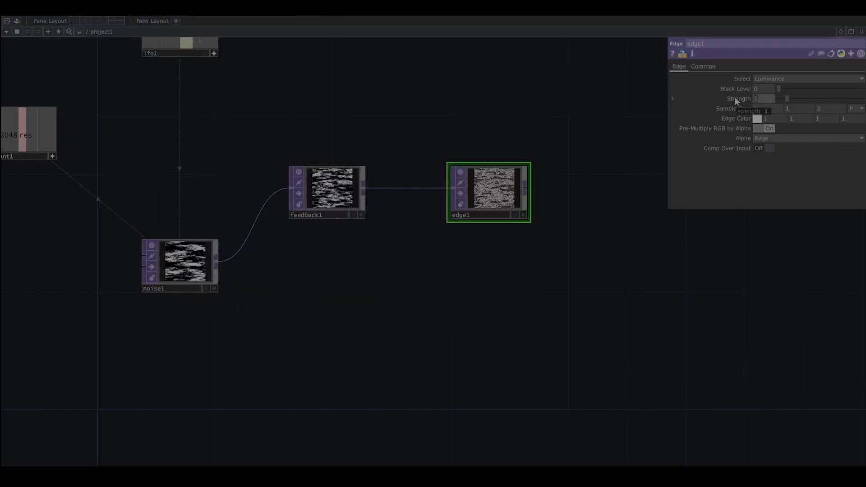
pyautogui.write('.1')
pyautogui.press('Return')
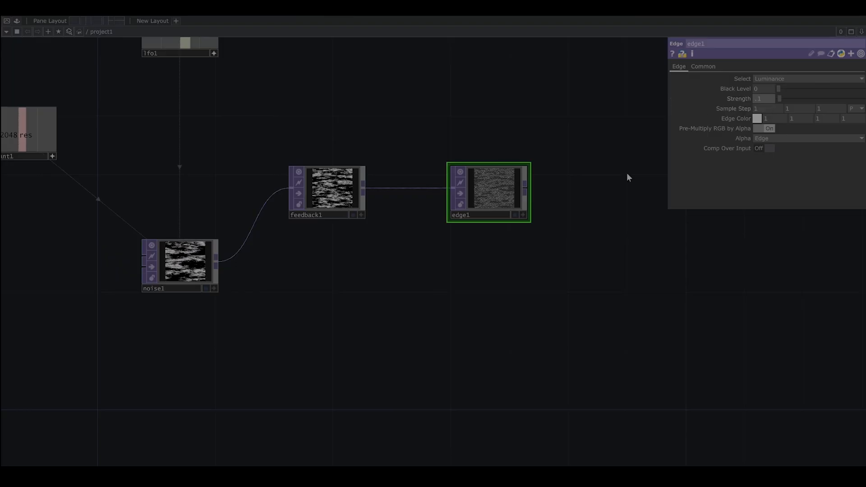
# Add a Transform TOP connected to the output of the edge node
pyautogui.moveTo(545, 193); pyautogui.dragTo(474, 189)
pyautogui.rightClick(474, 193)
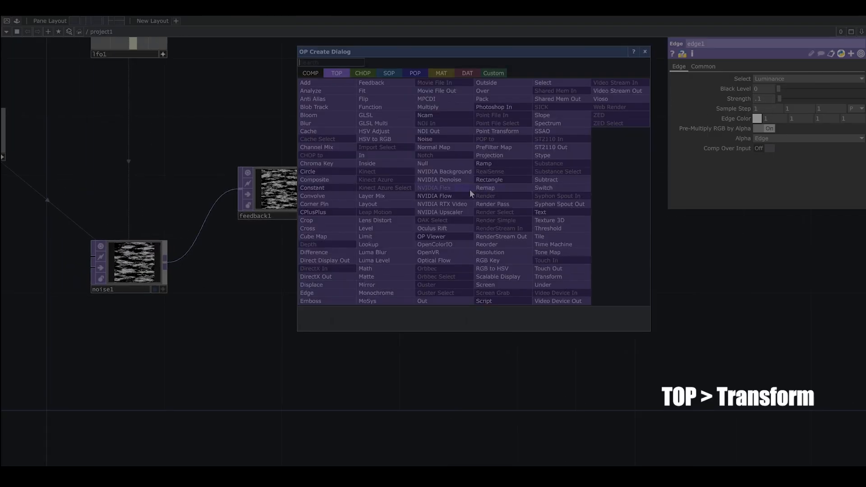
pyautogui.click(554, 276)
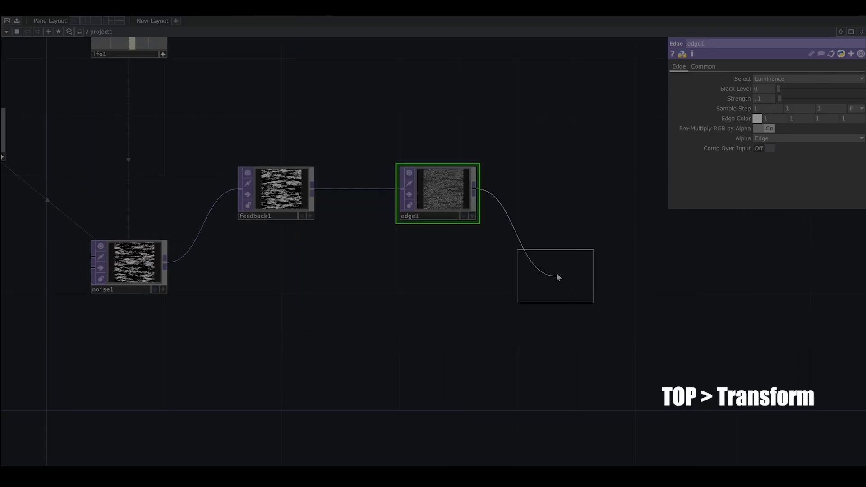
pyautogui.click(599, 194)
# Add a Level TOP after the transform node, placed slightly lower than the chain
pyautogui.moveTo(624, 249); pyautogui.dragTo(528, 242)
pyautogui.rightClick(541, 184)
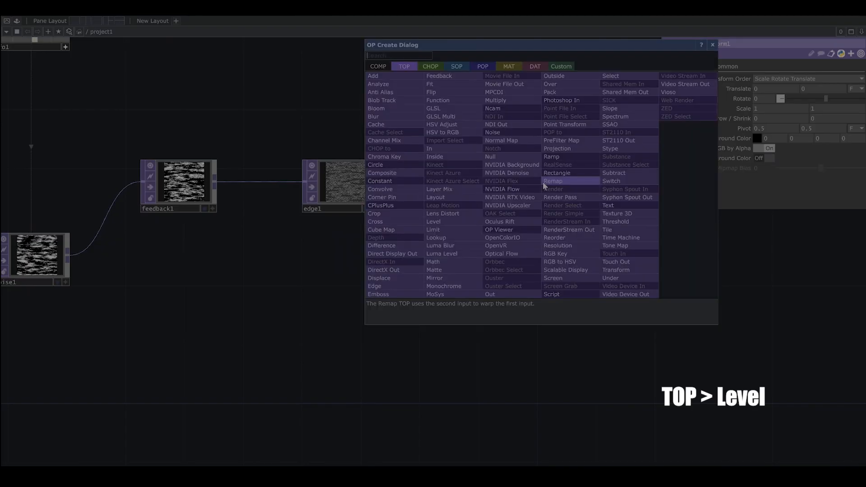
pyautogui.click(447, 223)
pyautogui.click(666, 267)
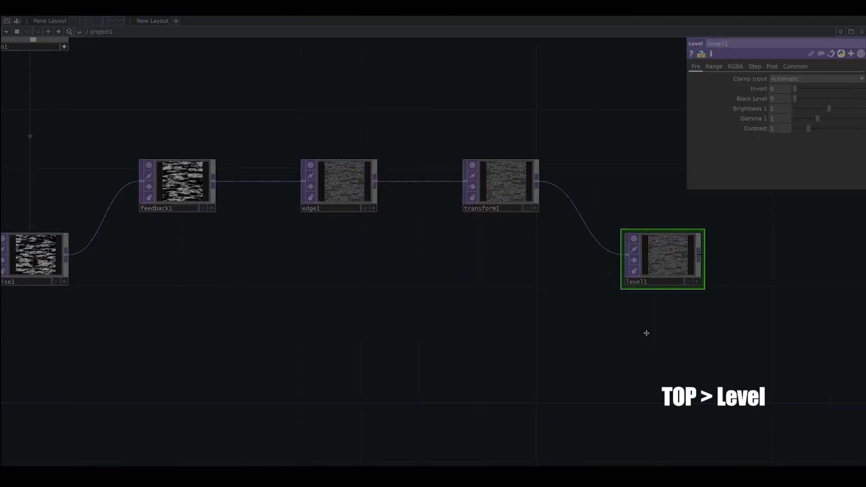
# Add a Composite TOP below the level node and connect the noise as its second input
pyautogui.moveTo(703, 272); pyautogui.dragTo(634, 244)
pyautogui.rightClick(633, 241)
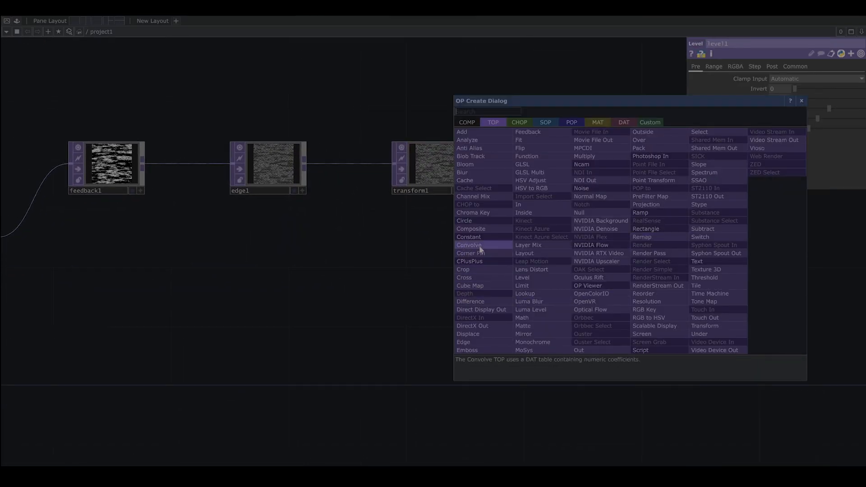
pyautogui.click(486, 228)
pyautogui.click(636, 339)
pyautogui.press('h')
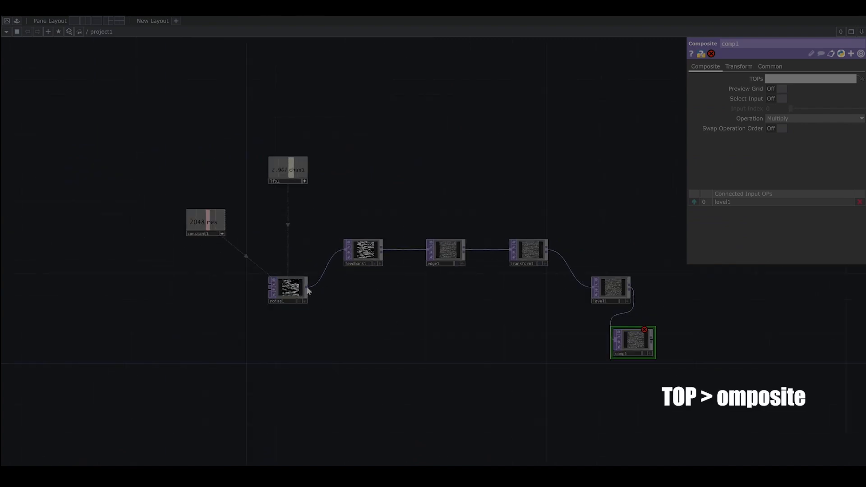
pyautogui.moveTo(347, 310); pyautogui.dragTo(610, 350)
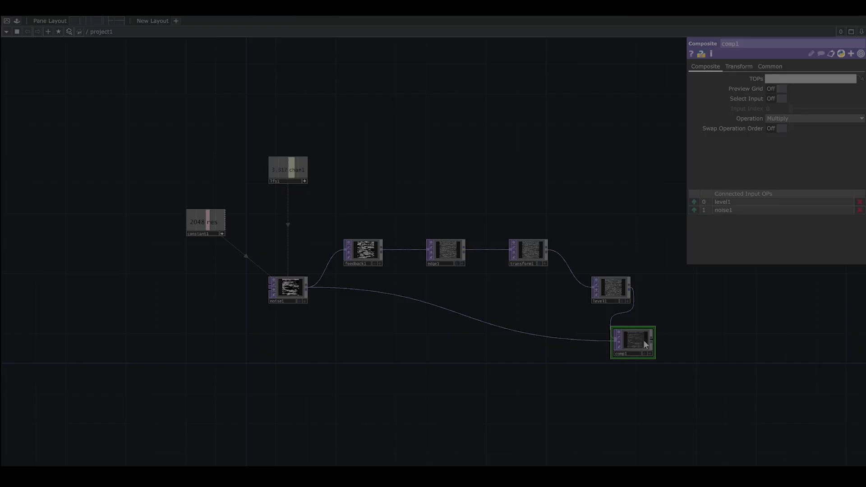
# Close the feedback loop by assigning comp1 as the feedback node's Target TOP
pyautogui.moveTo(643, 344); pyautogui.dragTo(605, 339, button='middle')
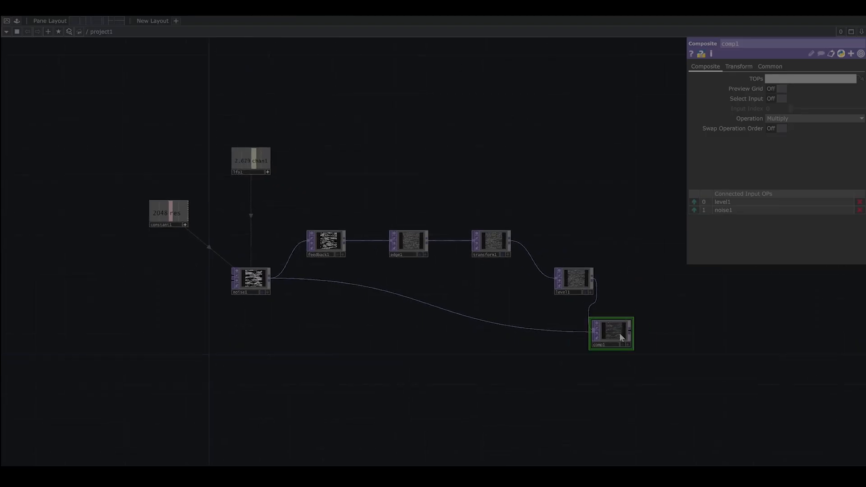
pyautogui.moveTo(620, 337)
pyautogui.mouseDown()
pyautogui.moveTo(500, 348)
pyautogui.moveTo(318, 237)
pyautogui.moveTo(334, 246)
pyautogui.moveTo(327, 285)
pyautogui.moveTo(326, 242)
pyautogui.mouseUp()
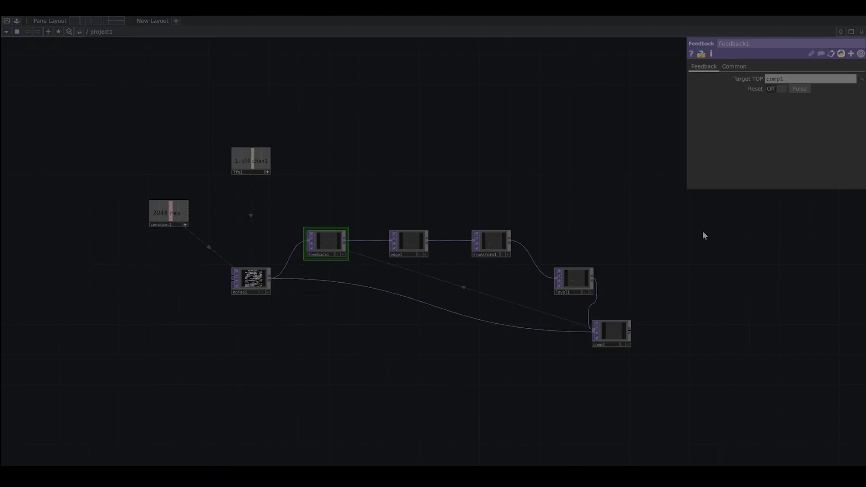
pyautogui.scroll(3, 310, 266)
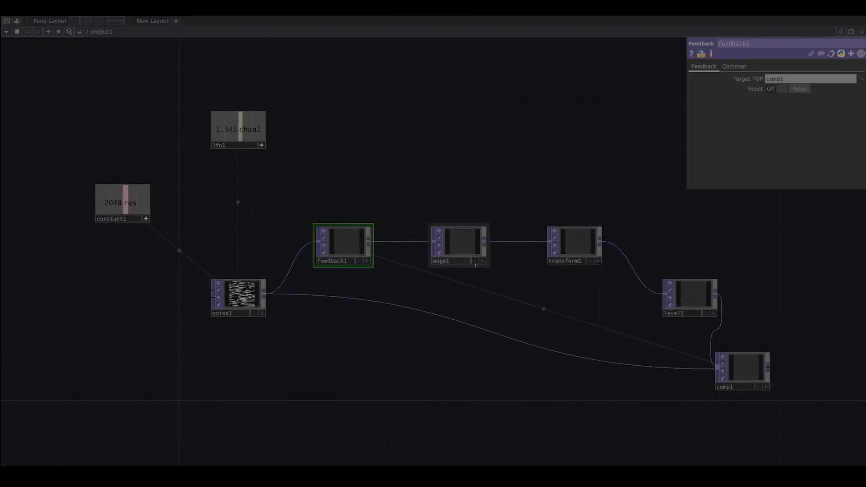
# Set the comp1 node's Operation to Over and inspect its output up close
pyautogui.moveTo(541, 318); pyautogui.dragTo(497, 304)
pyautogui.moveTo(645, 354); pyautogui.dragTo(580, 334)
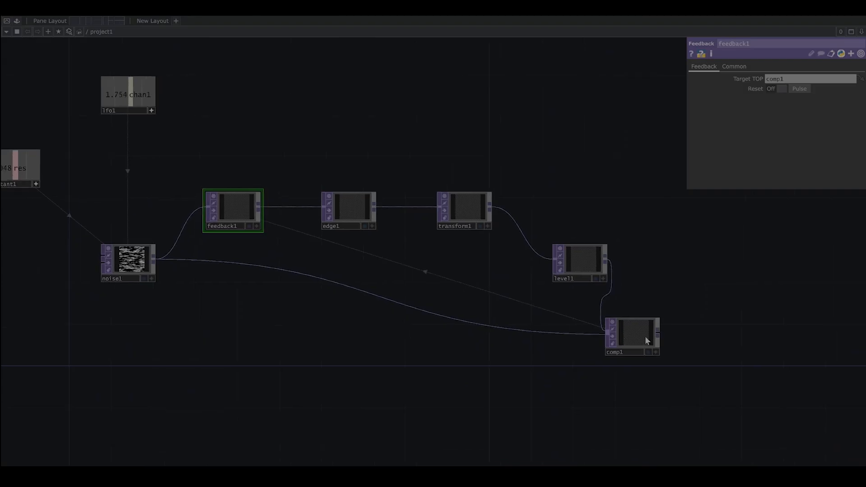
pyautogui.click(646, 339)
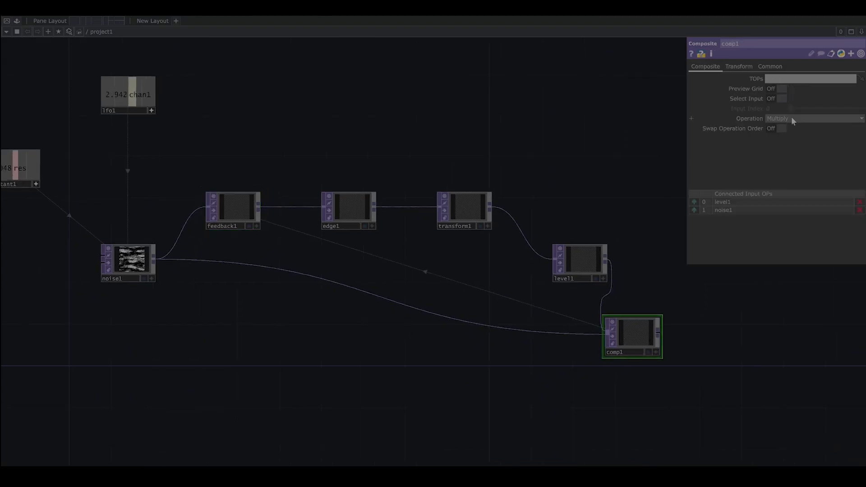
pyautogui.moveTo(785, 328); pyautogui.dragTo(618, 333)
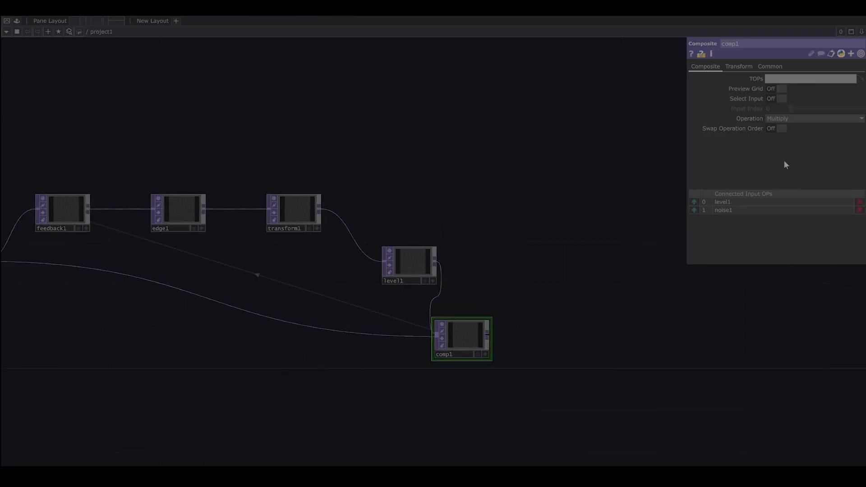
pyautogui.click(783, 119)
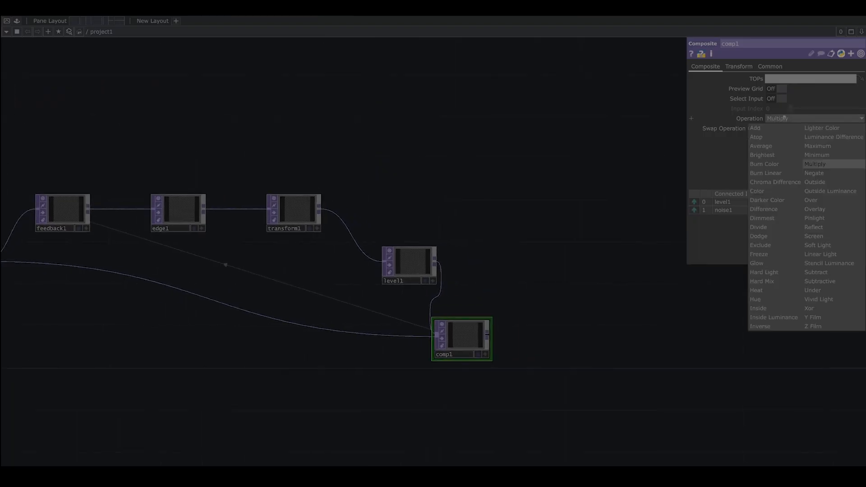
pyautogui.click(821, 201)
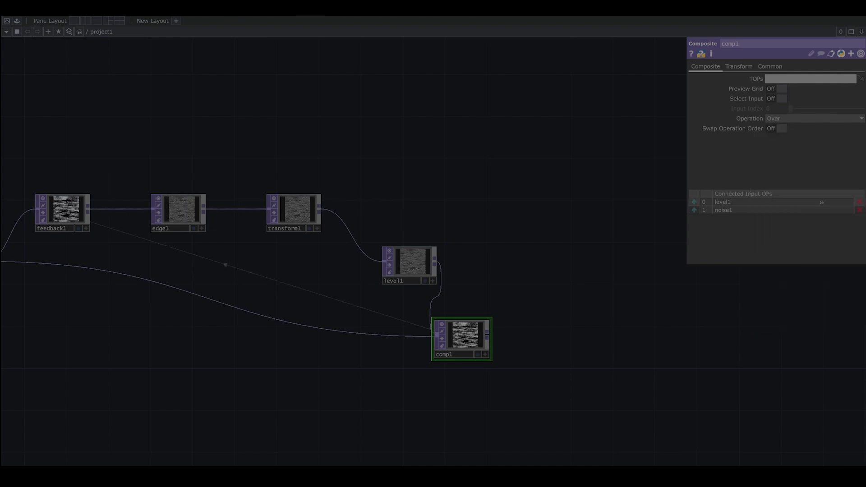
pyautogui.scroll(5, 523, 334)
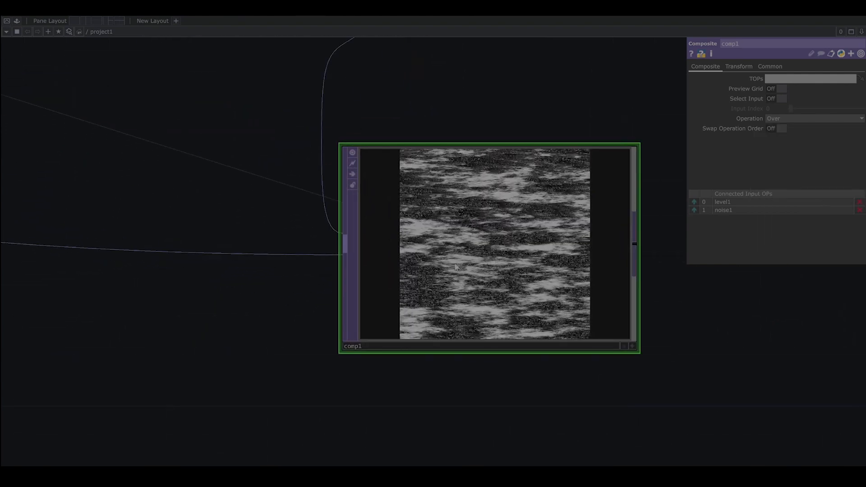
pyautogui.scroll(3, 519, 272)
pyautogui.scroll(-8, 518, 269)
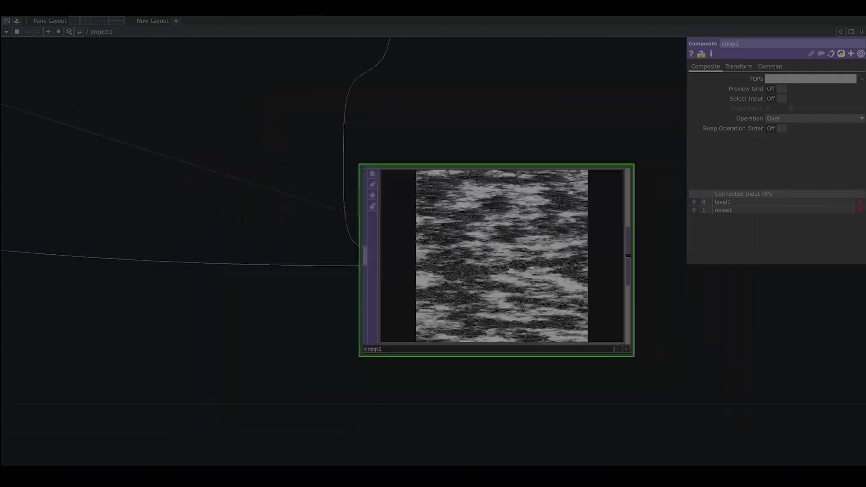
# Set the Opacity of the level1 node to 0.998
pyautogui.moveTo(394, 208); pyautogui.dragTo(445, 272)
pyautogui.scroll(-2, 445, 272)
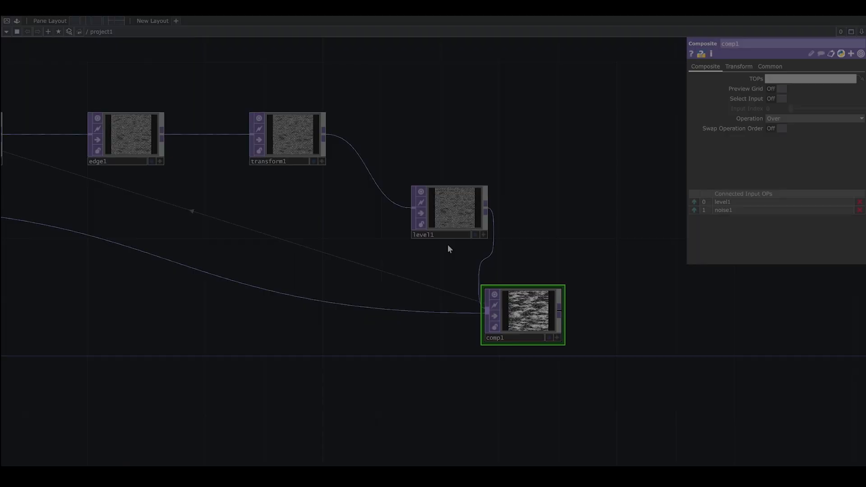
pyautogui.click(450, 216)
pyautogui.click(772, 67)
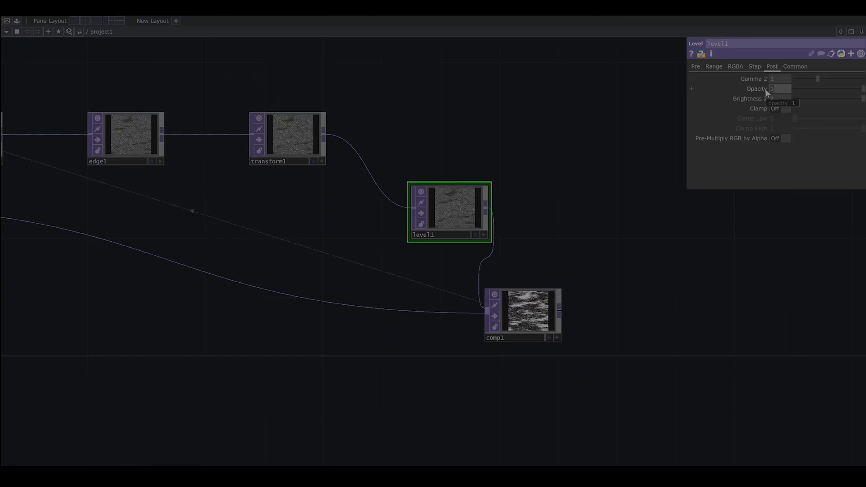
pyautogui.write('.998')
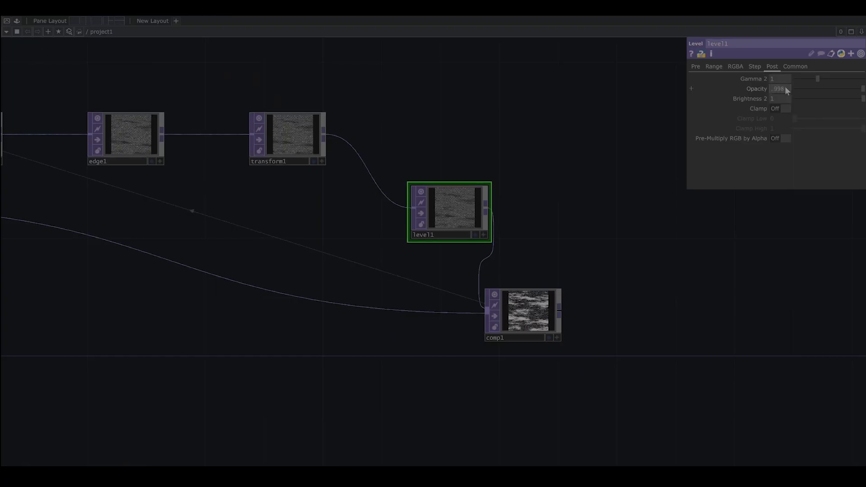
pyautogui.scroll(6, 479, 231)
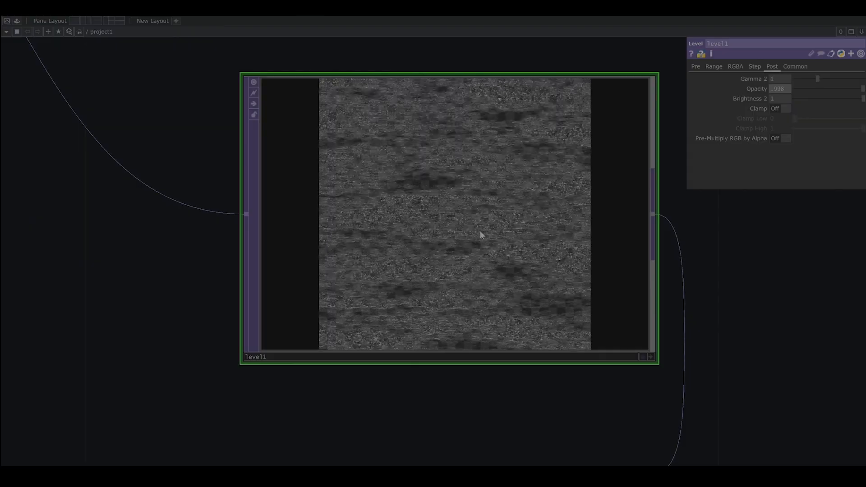
pyautogui.scroll(-6, 480, 231)
# Set the transform1 node's vertical Translate value to -0.003 and inspect the effect on comp1
pyautogui.click(343, 184)
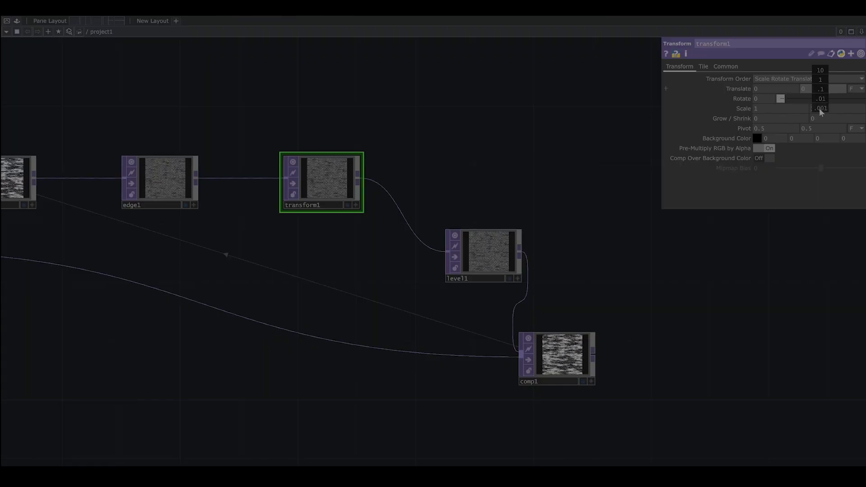
pyautogui.moveTo(819, 109); pyautogui.dragTo(811, 108, button='middle')
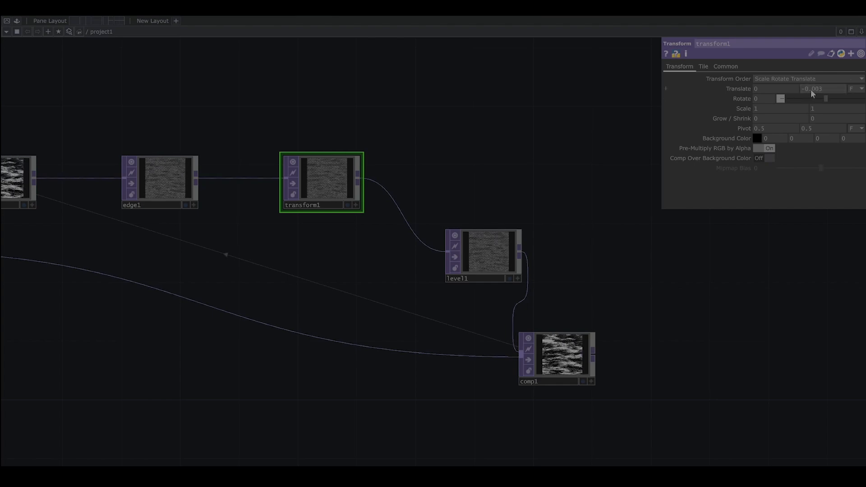
pyautogui.scroll(8, 632, 347)
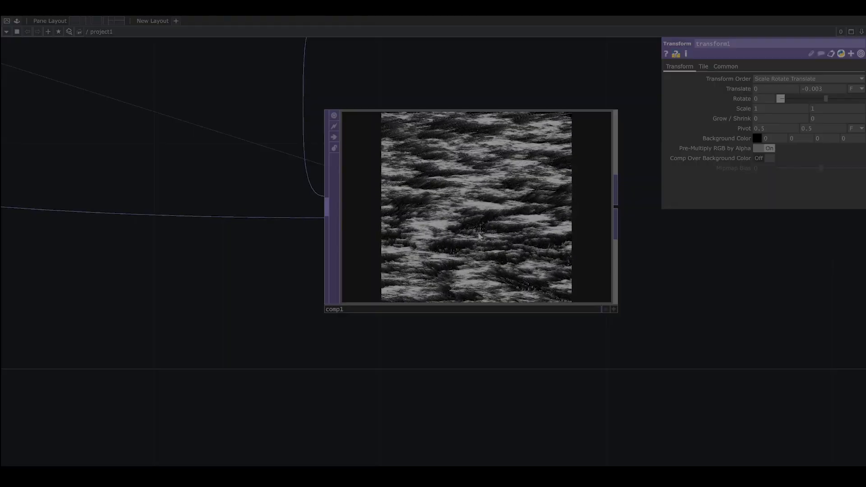
pyautogui.scroll(-10, 478, 236)
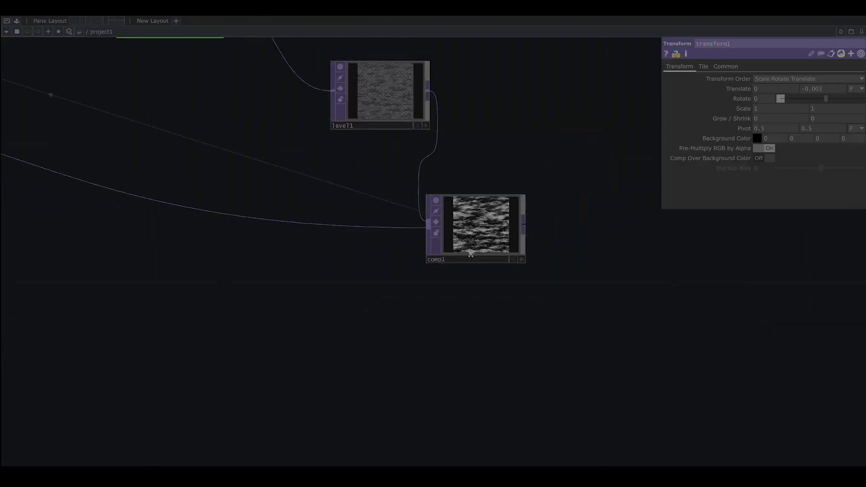
# Review the transform parameters of the noise1 node and examine the composite output up close
pyautogui.click(412, 265)
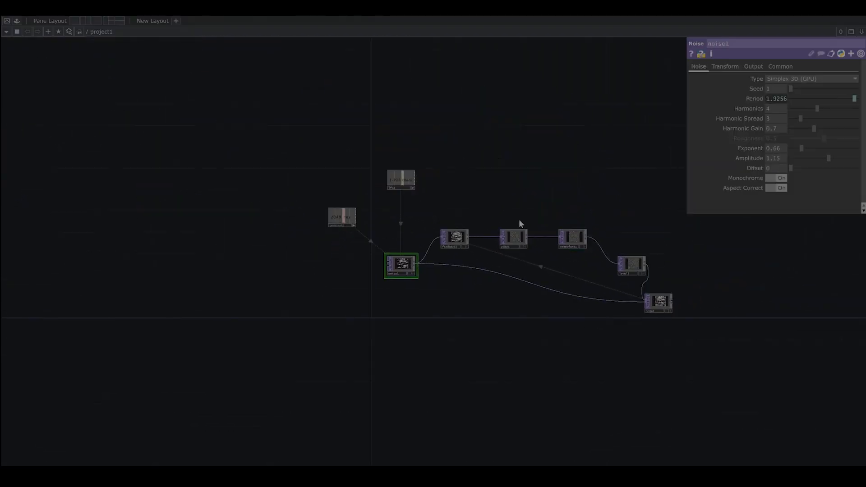
pyautogui.click(726, 67)
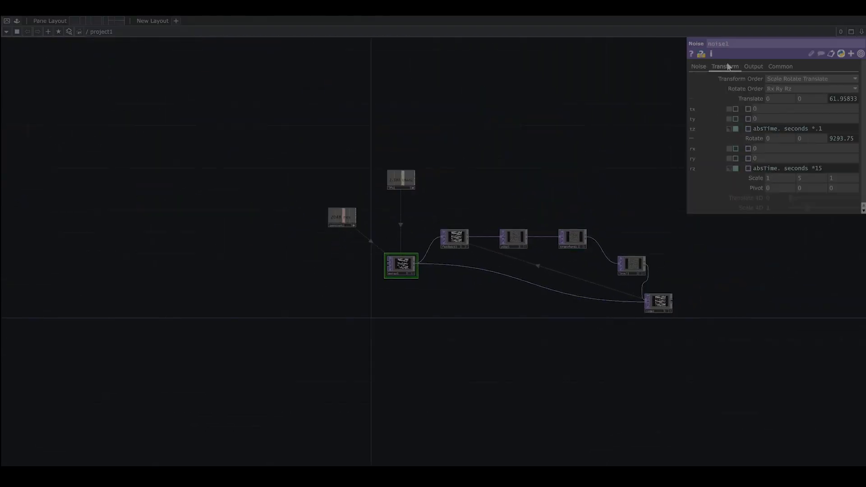
pyautogui.moveTo(712, 317); pyautogui.dragTo(518, 262)
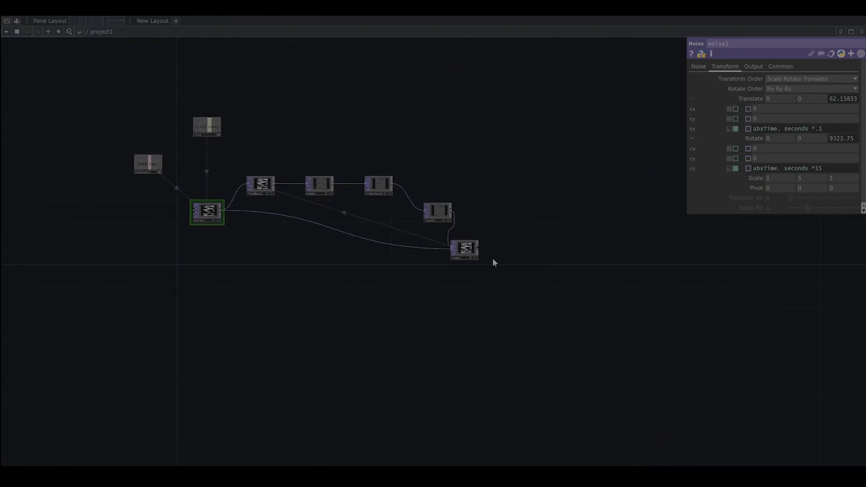
pyautogui.scroll(10, 480, 255)
pyautogui.moveTo(439, 231); pyautogui.dragTo(496, 231)
pyautogui.scroll(3, 516, 220)
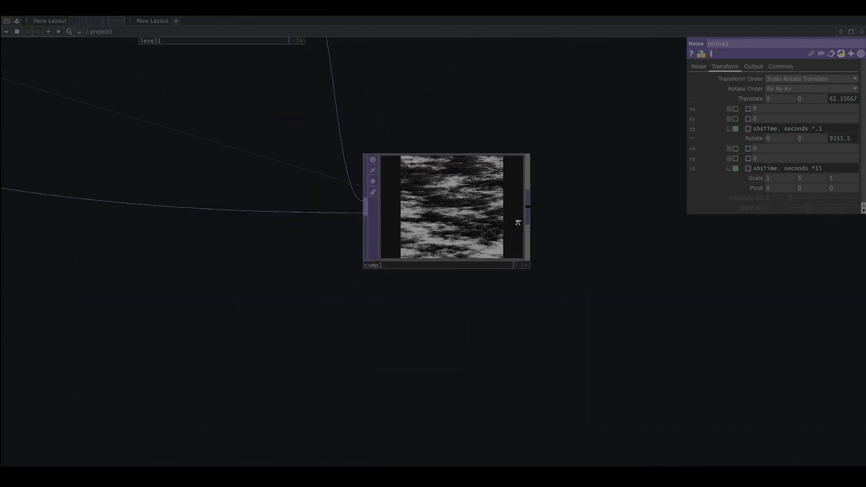
pyautogui.scroll(-8, 523, 235)
pyautogui.moveTo(624, 286); pyautogui.dragTo(518, 271)
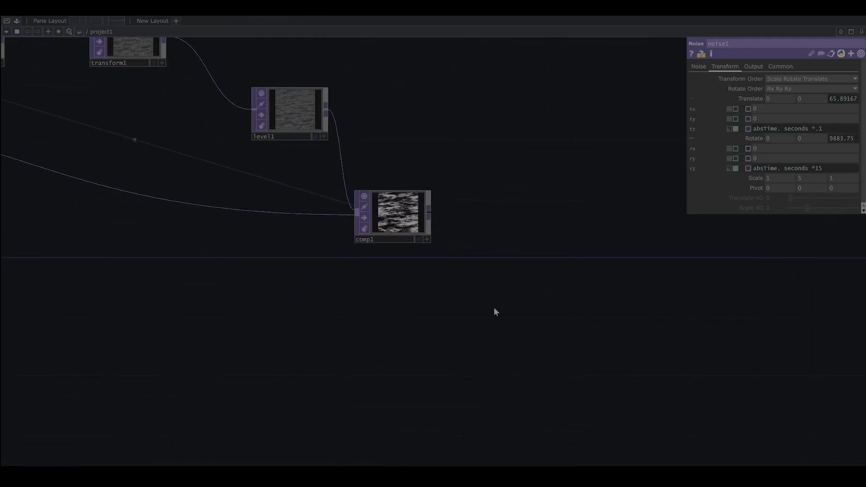
# Add a Lookup TOP after the composite and connect comp1 to its first input
pyautogui.press('Tab')
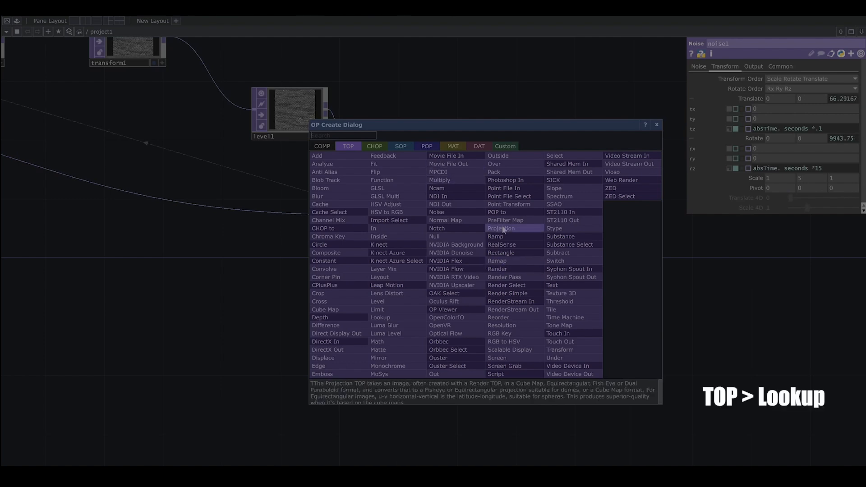
pyautogui.click(399, 317)
pyautogui.click(547, 270)
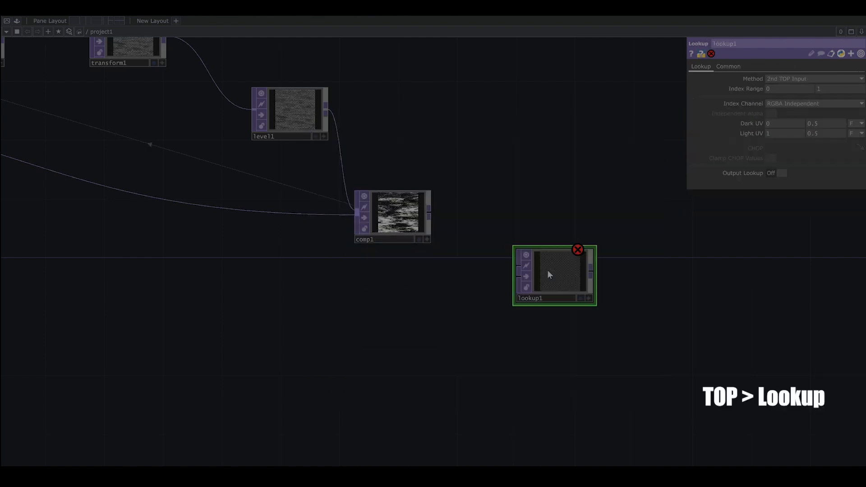
pyautogui.moveTo(430, 214); pyautogui.dragTo(506, 266)
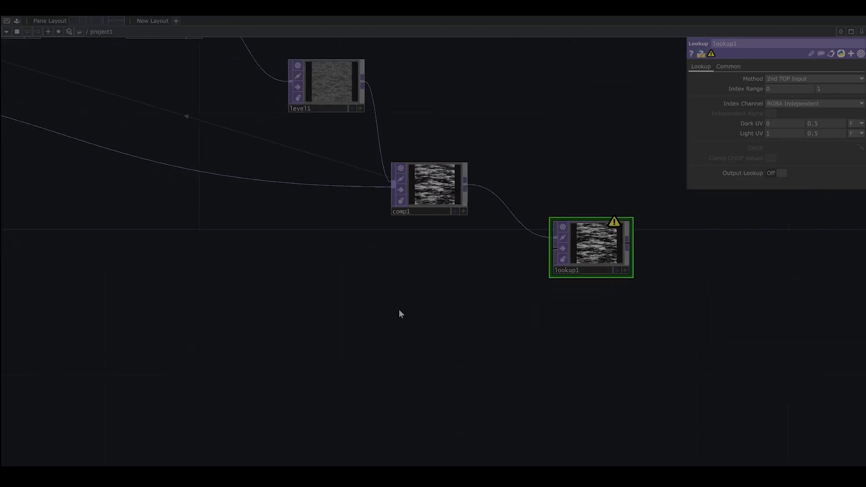
# Add a Ramp TOP below comp1 and connect it to the second input of the lookup node
pyautogui.press('Tab')
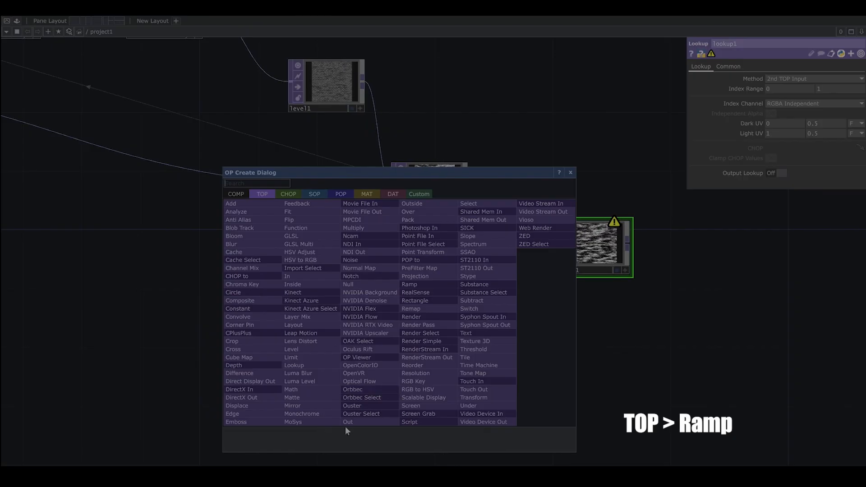
pyautogui.write('r')
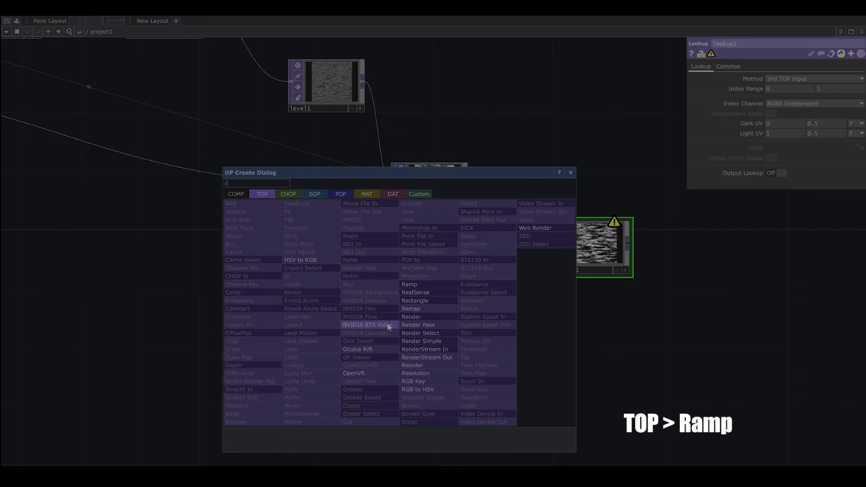
pyautogui.click(409, 284)
pyautogui.click(392, 308)
pyautogui.moveTo(421, 301); pyautogui.dragTo(556, 248)
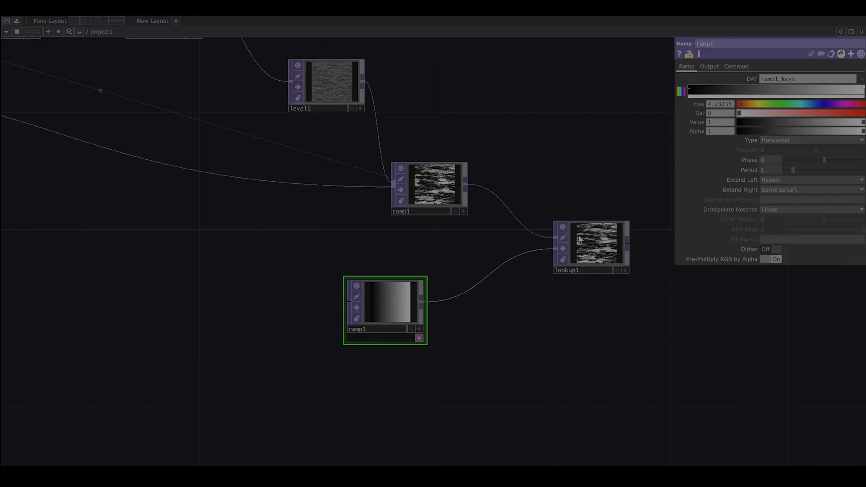
pyautogui.scroll(3, 621, 259)
pyautogui.scroll(2, 622, 260)
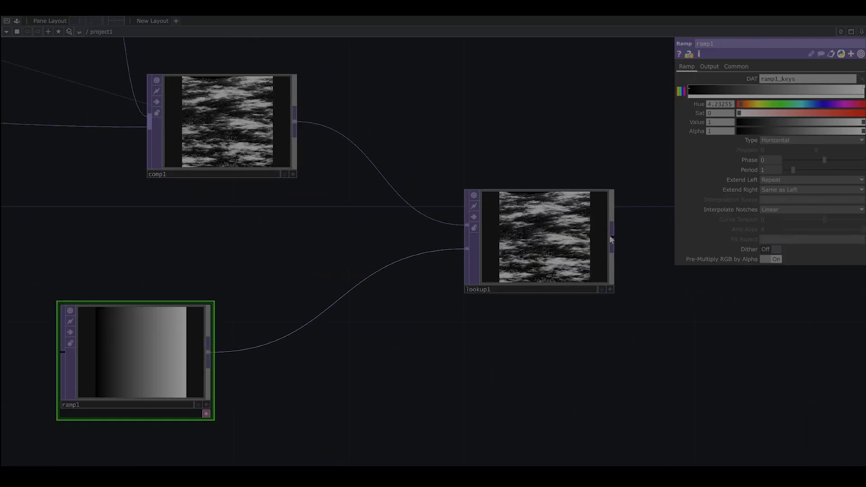
# Add a color key near the middle of the ramp with hue 35 and saturation 0.569
pyautogui.click(783, 90)
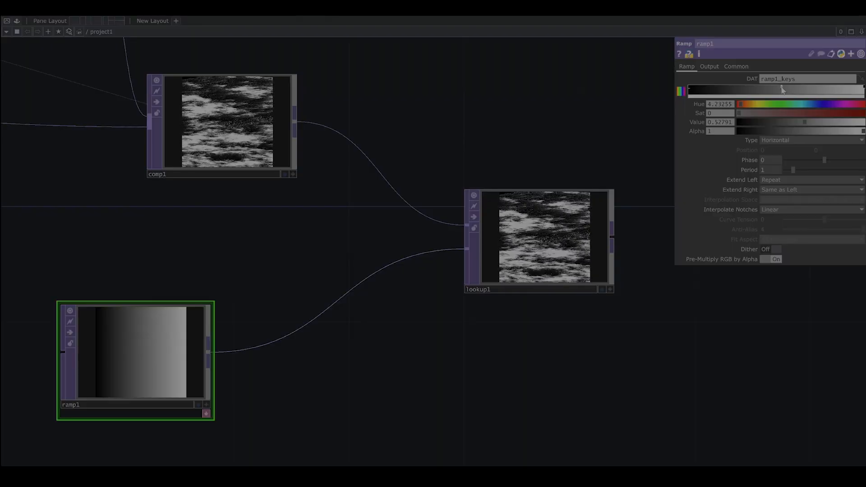
pyautogui.click(751, 104)
pyautogui.click(799, 113)
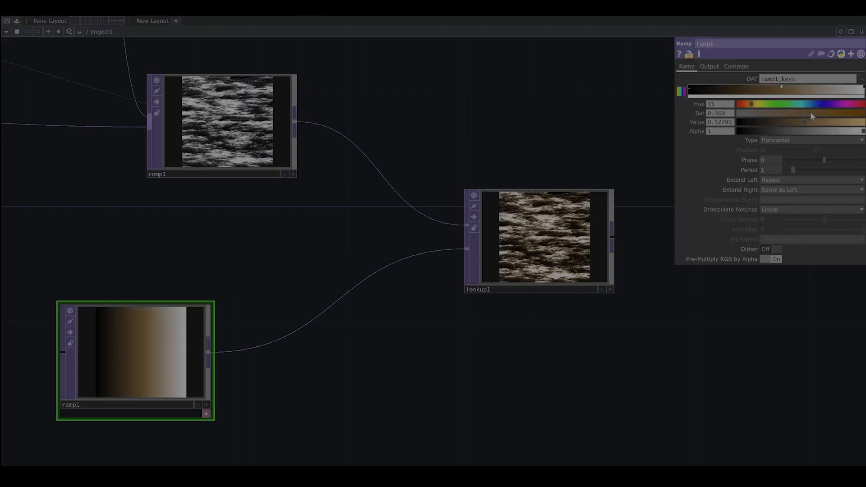
pyautogui.click(810, 113)
pyautogui.scroll(5, 586, 258)
pyautogui.scroll(-4, 577, 255)
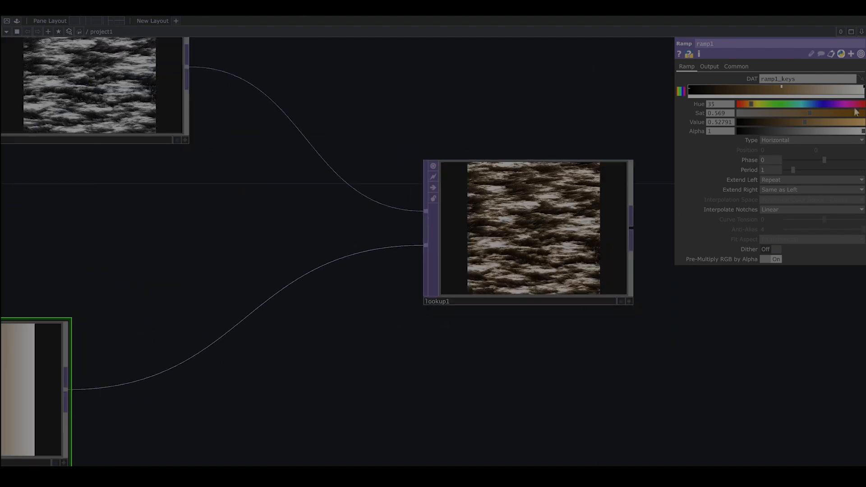
# Color the ramp's white end key with hue 43, saturation 0.427 and value 1
pyautogui.click(863, 88)
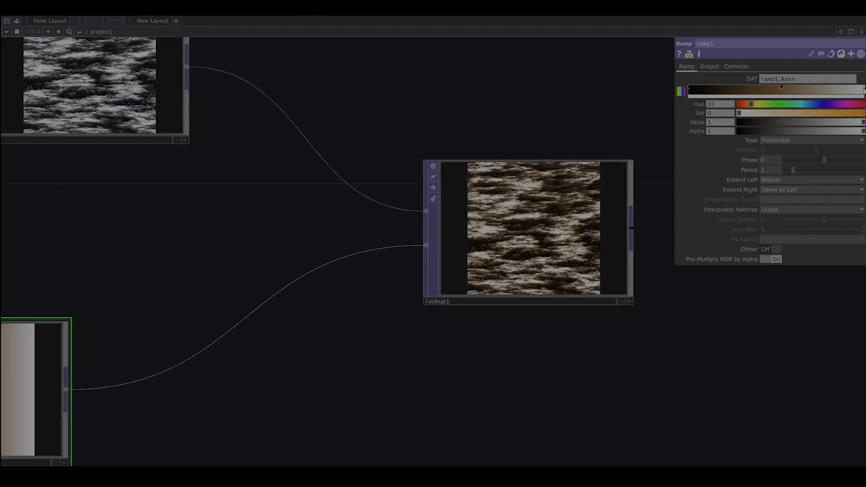
pyautogui.click(747, 105)
pyautogui.moveTo(786, 113)
pyautogui.mouseDown()
pyautogui.moveTo(864, 124)
pyautogui.moveTo(755, 106)
pyautogui.mouseUp()
pyautogui.click(823, 123)
pyautogui.scroll(1, 612, 208)
pyautogui.scroll(2, 612, 208)
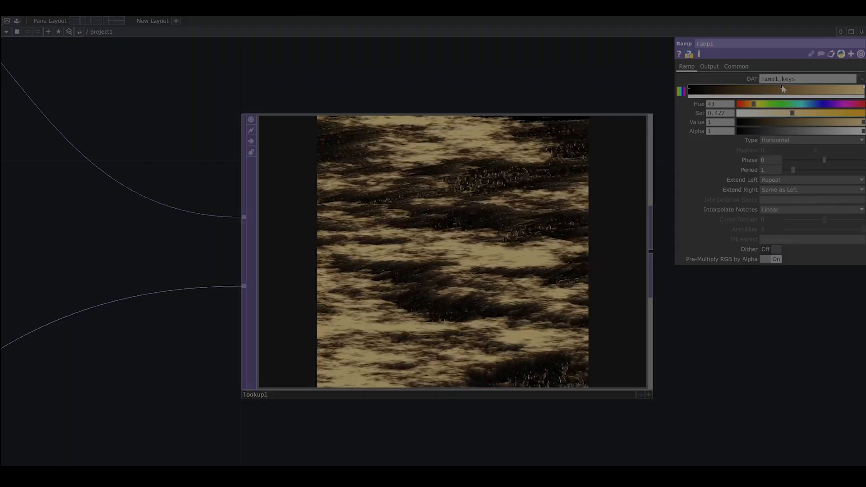
# Shift the ramp's middle color key to hue 26
pyautogui.click(781, 86)
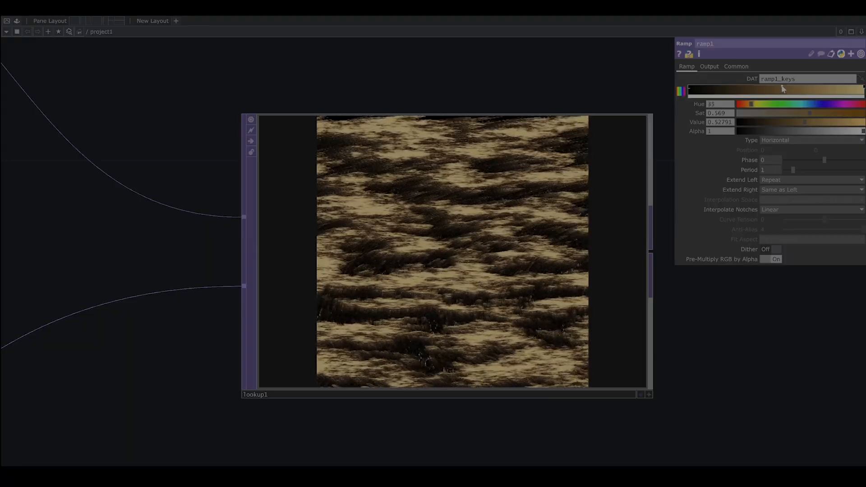
pyautogui.moveTo(749, 103); pyautogui.dragTo(748, 103)
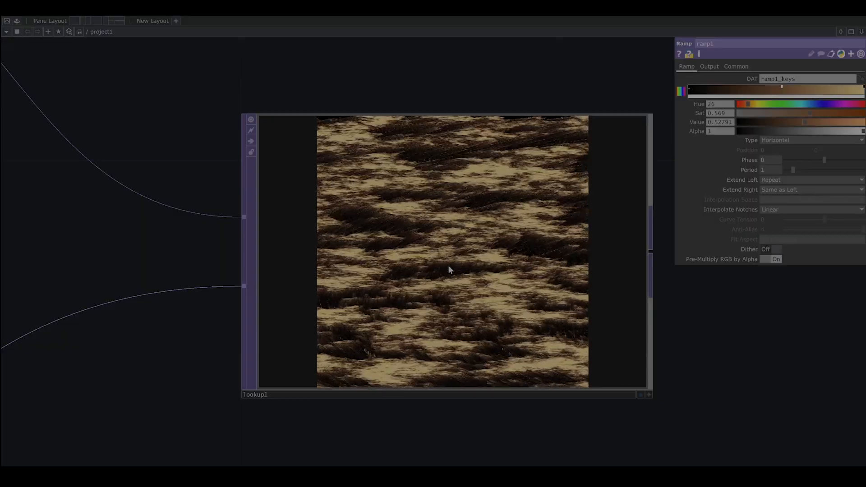
pyautogui.scroll(-5, 447, 265)
pyautogui.scroll(-2, 462, 293)
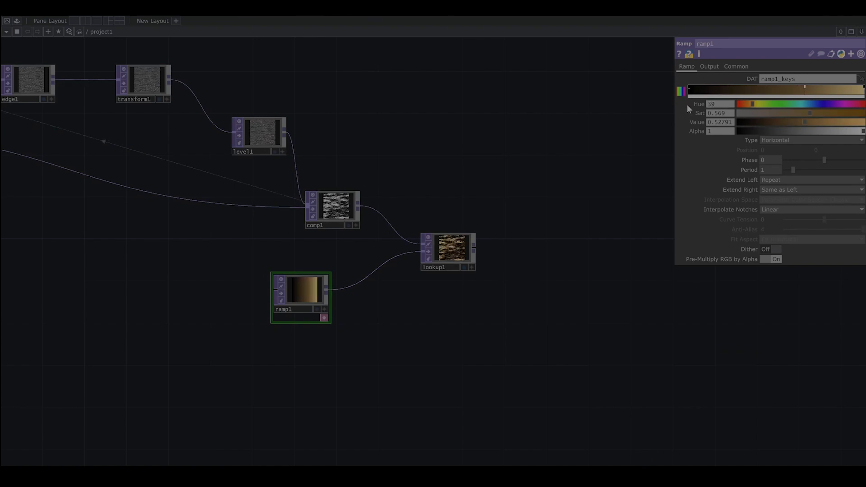
# Recolor the ramp's light end key to hue 47, saturation 0.485 and value 0.844
pyautogui.scroll(10, 437, 264)
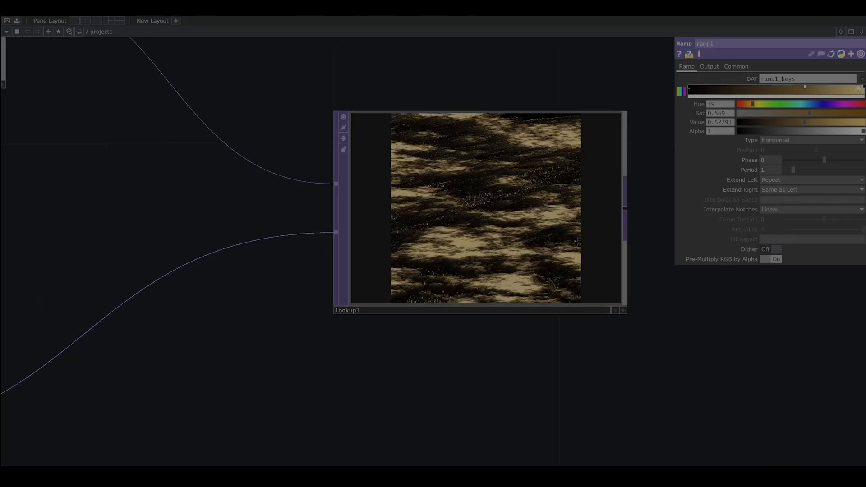
pyautogui.click(864, 89)
pyautogui.click(726, 106)
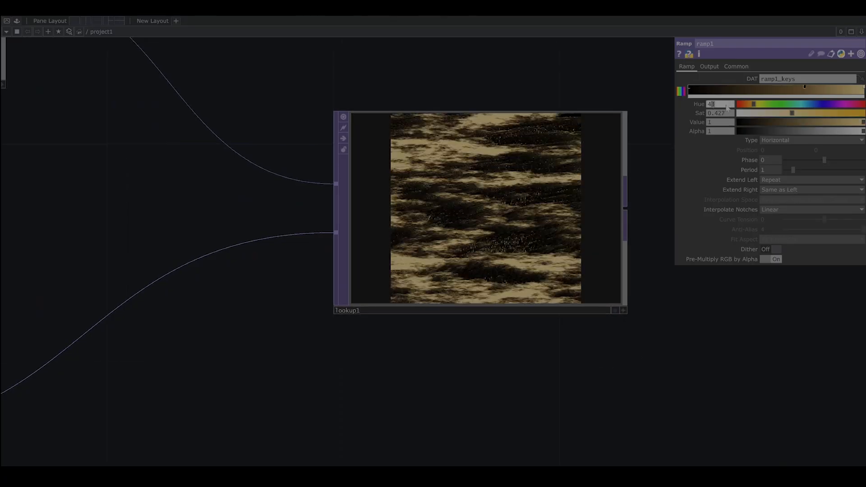
pyautogui.press('BackSpace')
pyautogui.write('7')
pyautogui.press('Return')
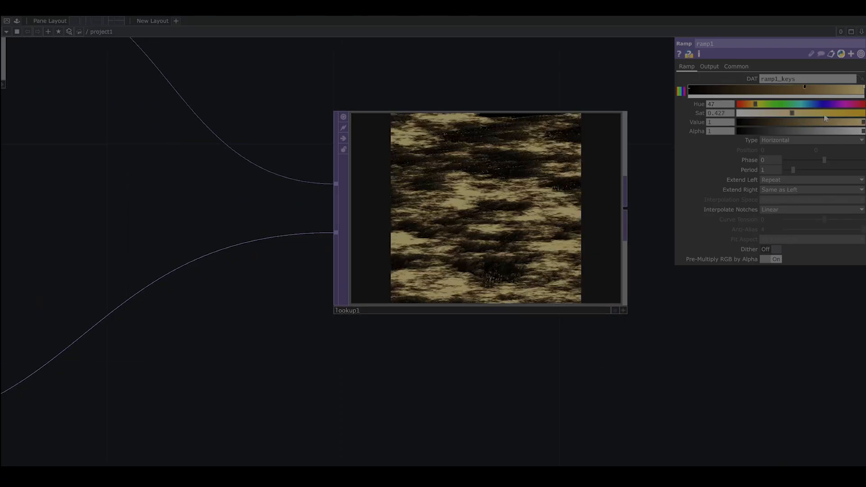
pyautogui.click(844, 124)
pyautogui.click(800, 113)
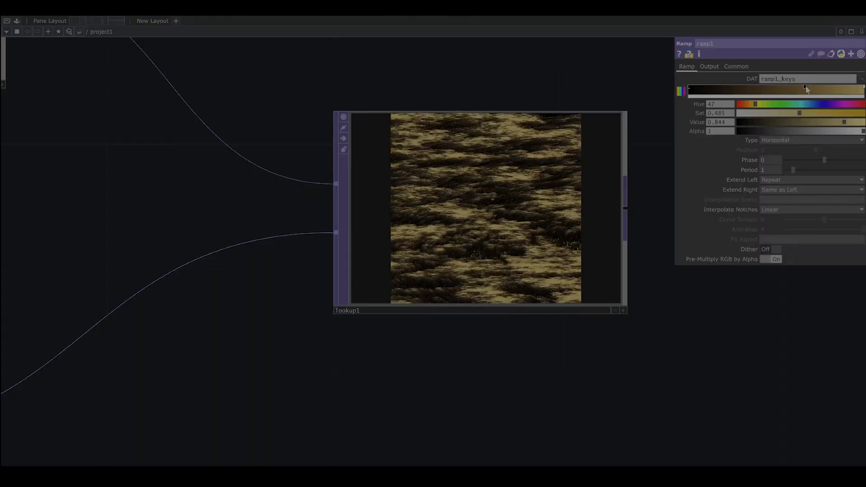
# Adjust the ramp's middle color key to saturation 0.573 and value 0.482
pyautogui.click(805, 89)
pyautogui.click(815, 113)
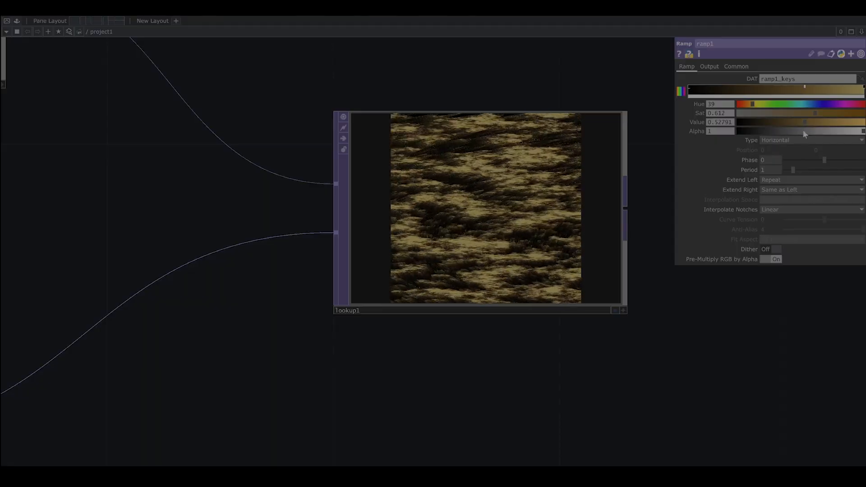
pyautogui.moveTo(813, 113); pyautogui.dragTo(810, 114)
pyautogui.click(798, 122)
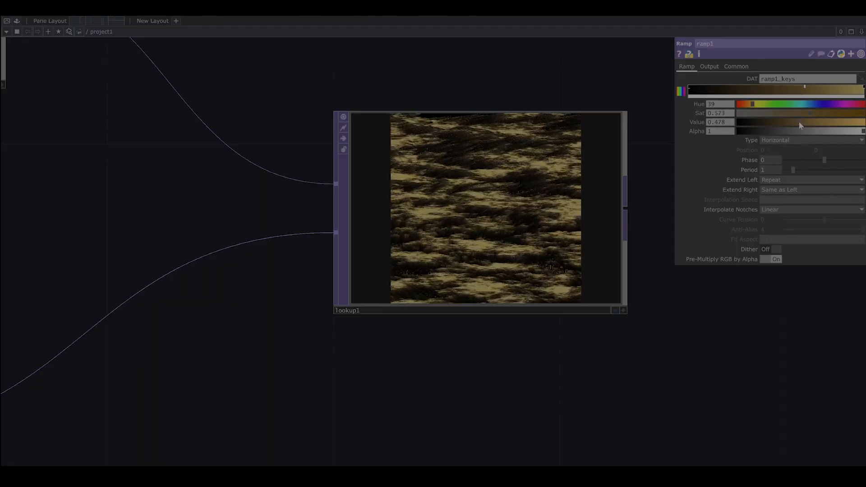
# Add an Edge TOP fed by lookup1 and set its first two sample step values to 4
pyautogui.scroll(-5, 541, 379)
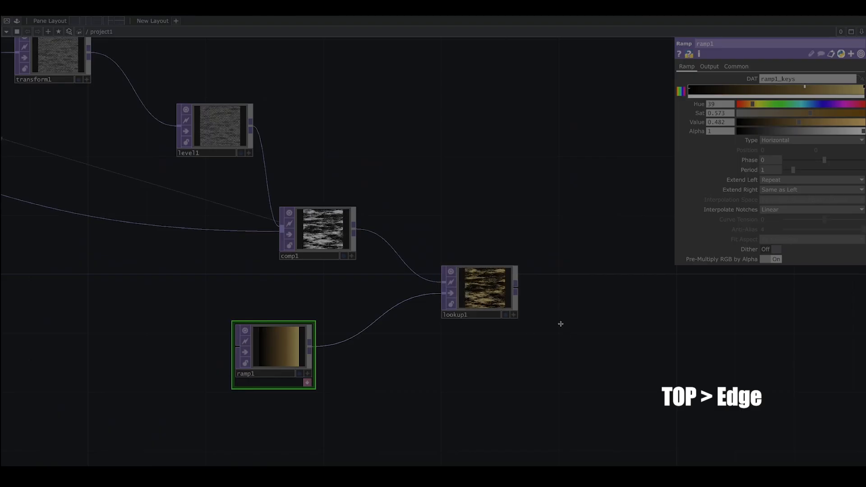
pyautogui.moveTo(561, 323); pyautogui.dragTo(454, 283)
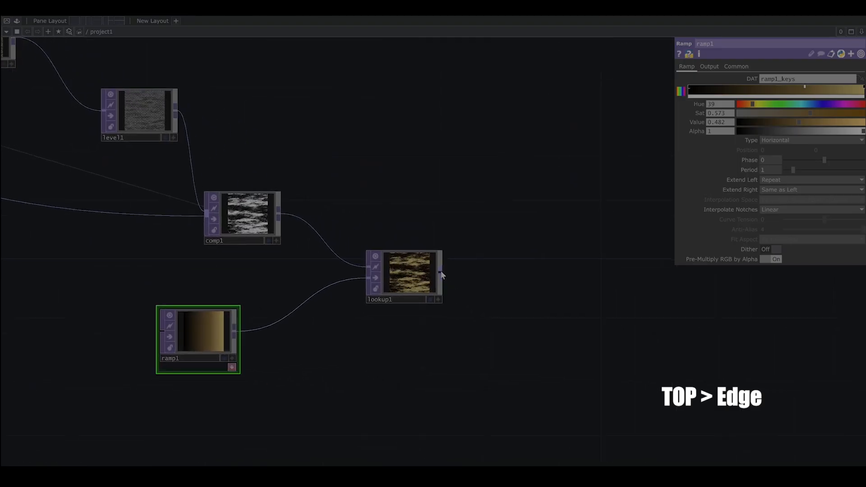
pyautogui.press('Tab')
pyautogui.click(277, 374)
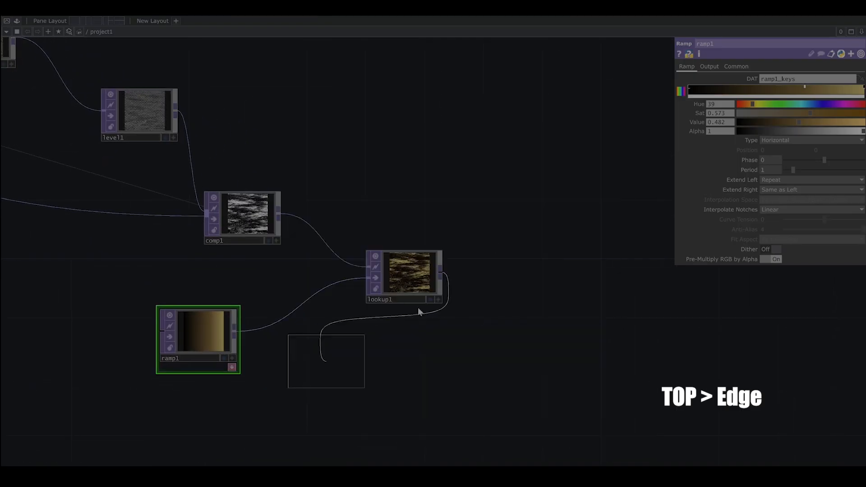
pyautogui.click(536, 204)
pyautogui.moveTo(528, 306); pyautogui.dragTo(484, 300)
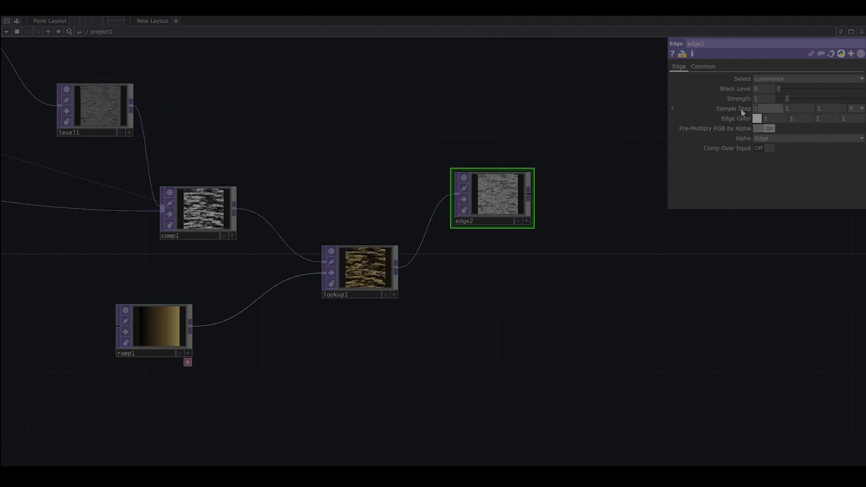
pyautogui.moveTo(739, 109); pyautogui.dragTo(802, 115, button='middle')
# Add a Blur TOP fed by the output of edge2
pyautogui.moveTo(569, 284); pyautogui.dragTo(514, 269)
pyautogui.click(475, 180)
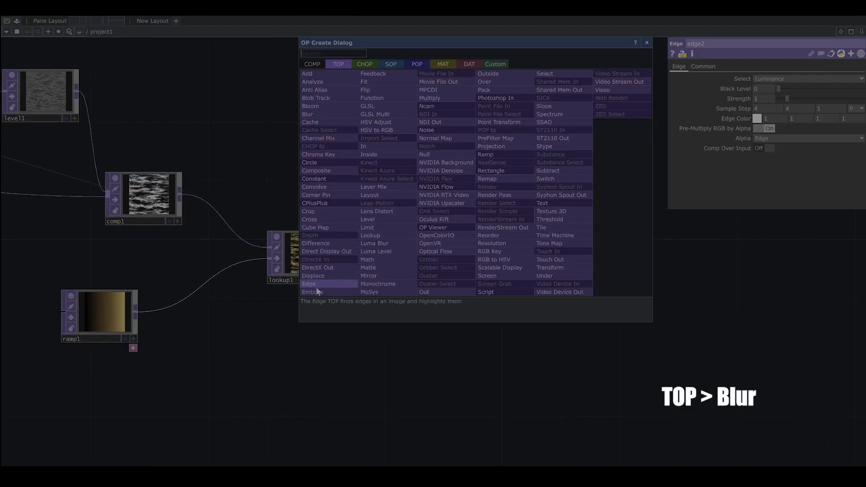
pyautogui.click(307, 114)
pyautogui.click(586, 237)
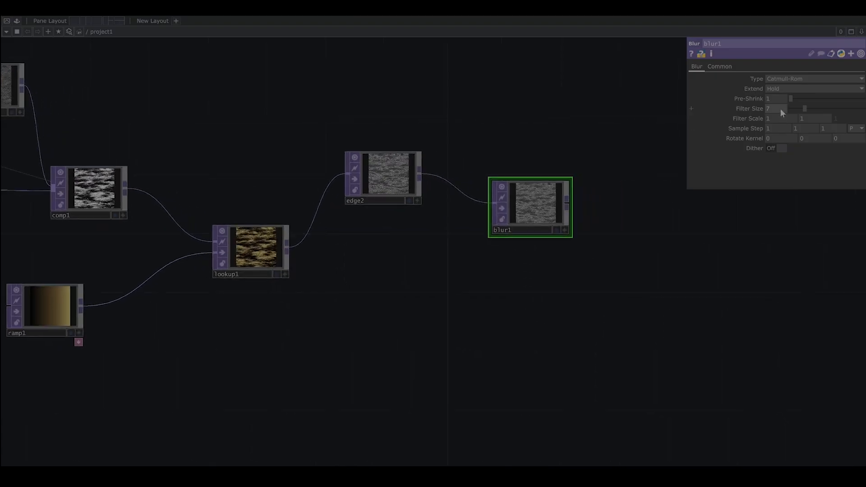
# Set the blur's pre-shrink to 2 and its filter size to 13
pyautogui.click(800, 99)
pyautogui.moveTo(792, 109); pyautogui.dragTo(832, 110)
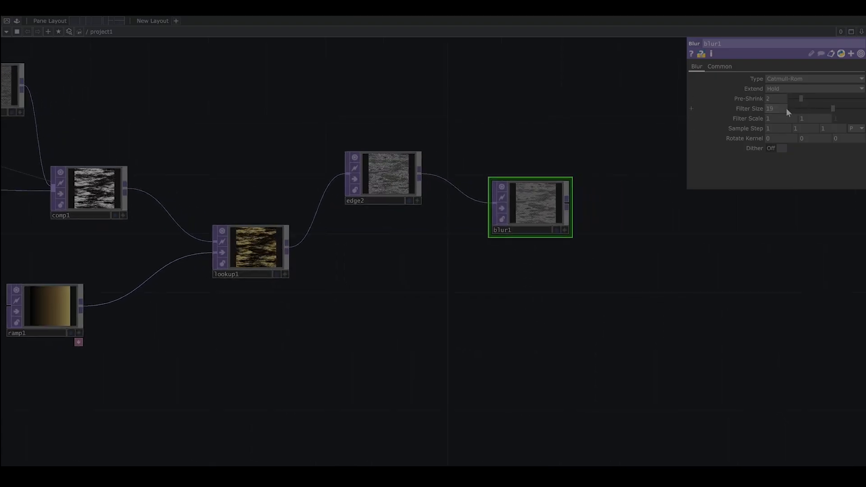
pyautogui.write('13')
pyautogui.press('Return')
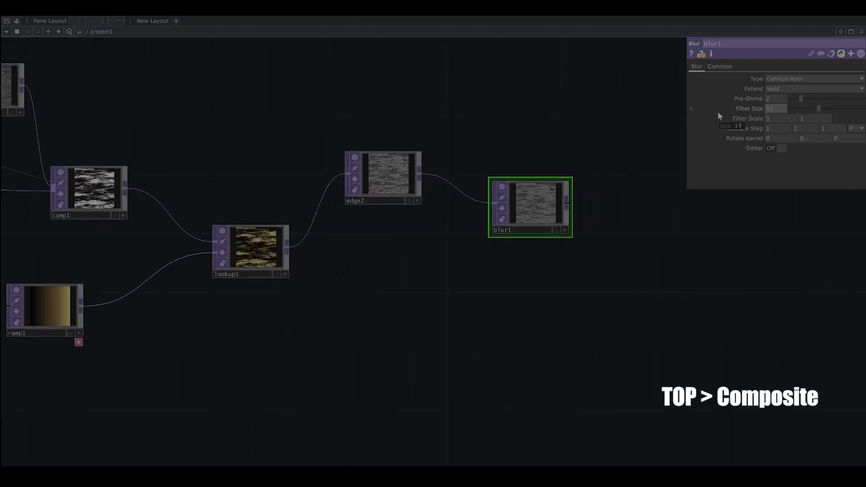
# Add a Composite TOP below blur1 that takes blur1 as first input and edge2 as second input
pyautogui.rightClick(566, 204)
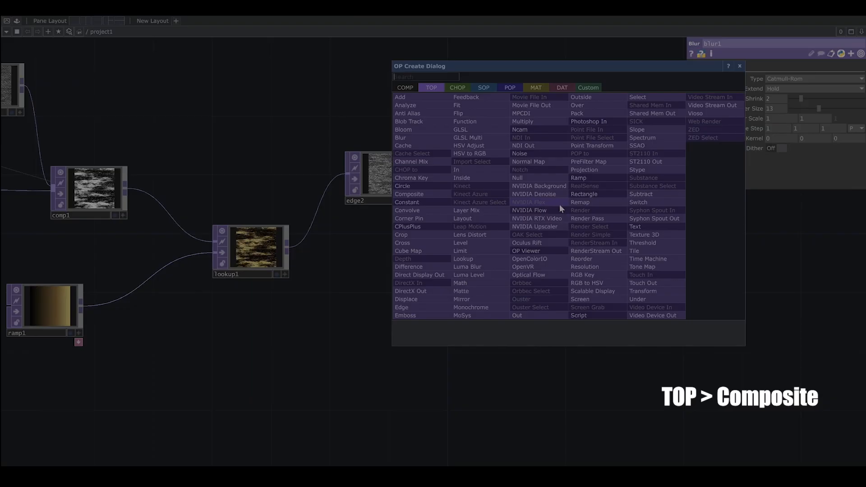
pyautogui.click(448, 207)
pyautogui.click(619, 296)
pyautogui.moveTo(537, 214); pyautogui.dragTo(551, 170)
pyautogui.moveTo(603, 307); pyautogui.dragTo(617, 249)
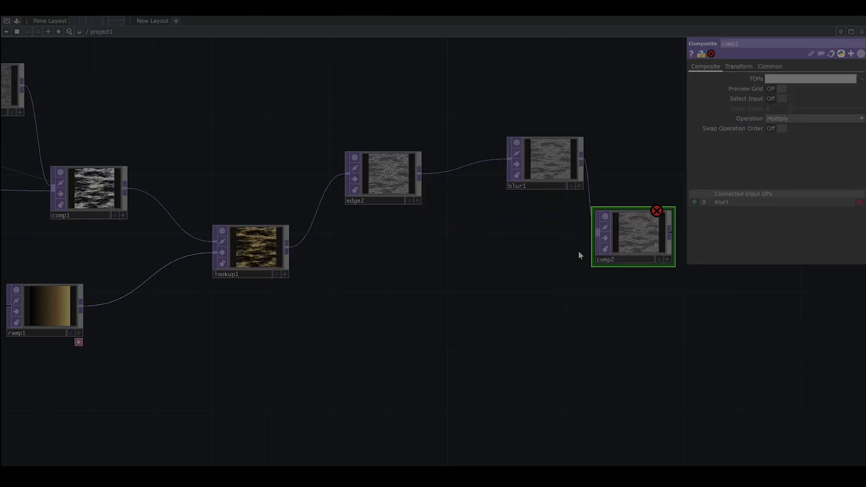
pyautogui.moveTo(424, 180); pyautogui.dragTo(595, 235)
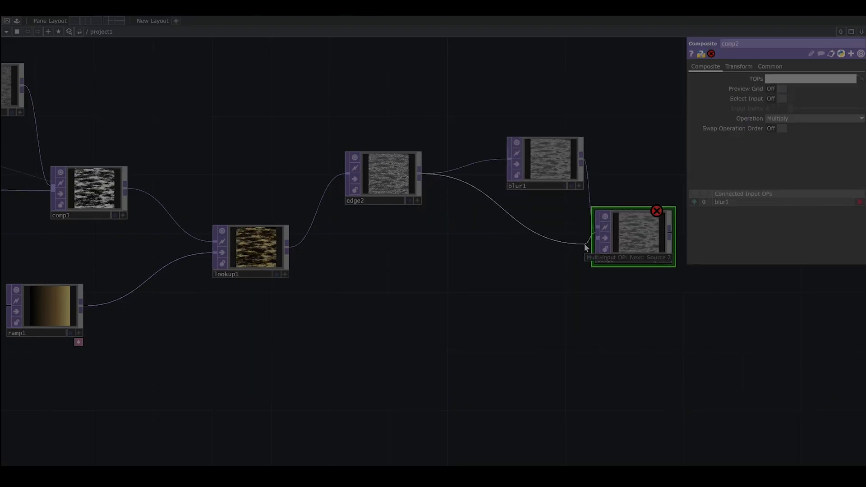
# Change the operation of comp2 to Maximum and inspect its composite image
pyautogui.scroll(8, 549, 315)
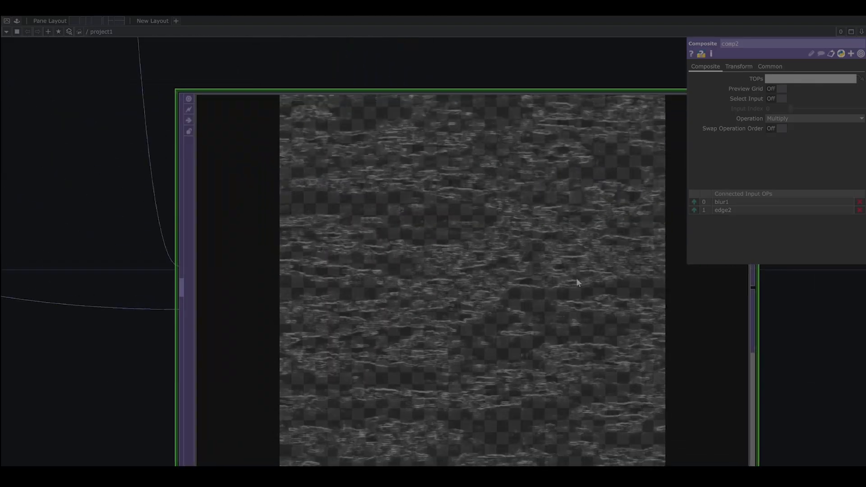
pyautogui.scroll(-8, 584, 309)
pyautogui.click(808, 118)
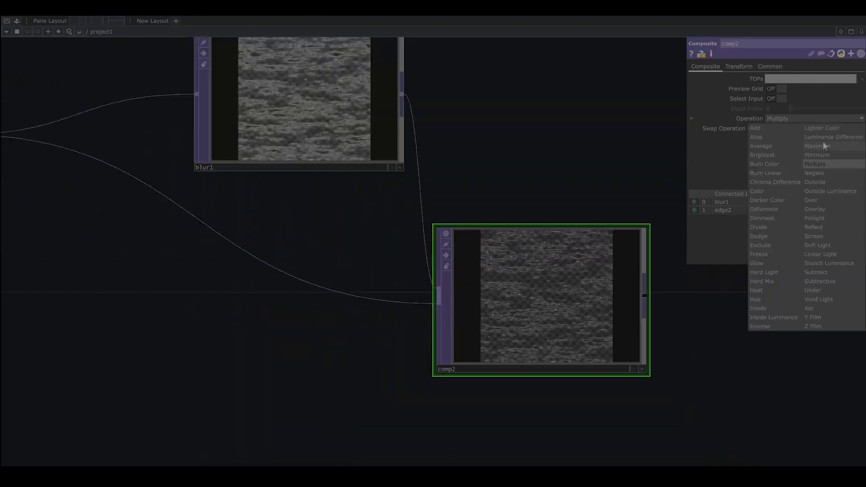
pyautogui.click(748, 197)
pyautogui.scroll(6, 555, 331)
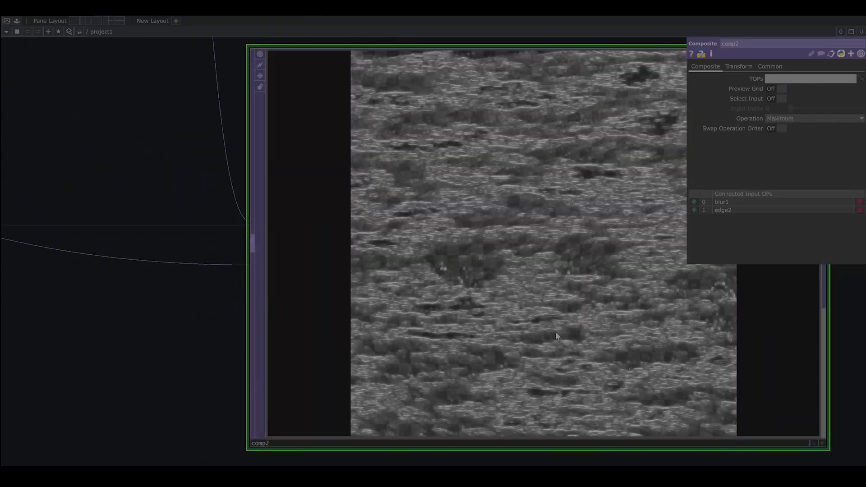
pyautogui.scroll(-2, 555, 332)
pyautogui.scroll(-8, 555, 333)
# Add another Composite TOP after comp2 and connect both comp2 and lookup1 to it
pyautogui.moveTo(605, 383); pyautogui.dragTo(442, 299)
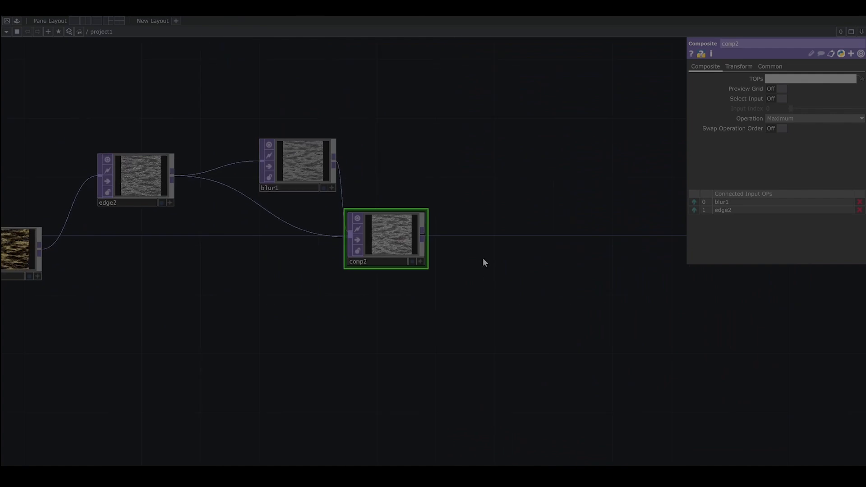
pyautogui.press('Tab')
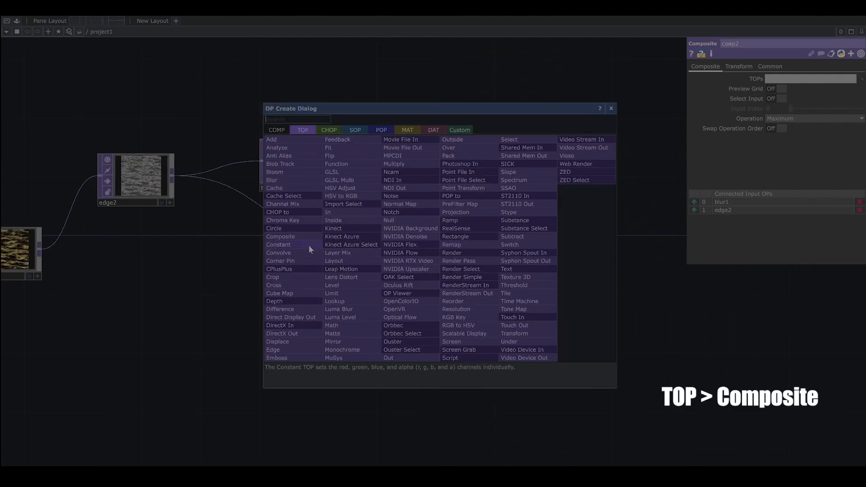
pyautogui.click(296, 237)
pyautogui.click(572, 266)
pyautogui.moveTo(422, 235); pyautogui.dragTo(538, 264)
pyautogui.scroll(-3, 460, 313)
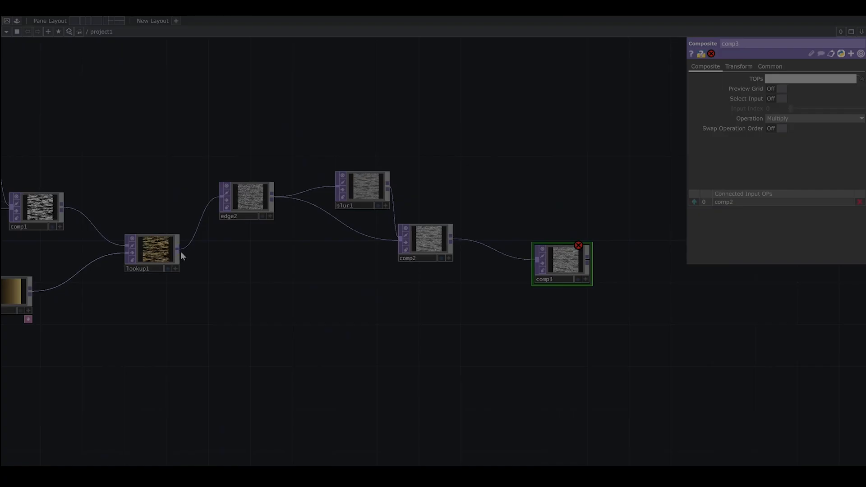
pyautogui.moveTo(178, 249); pyautogui.dragTo(535, 265)
pyautogui.scroll(10, 564, 316)
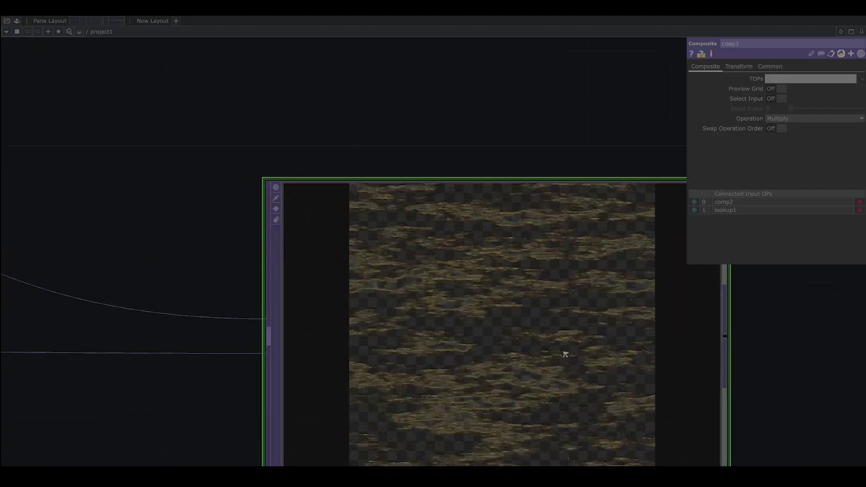
pyautogui.scroll(-10, 553, 345)
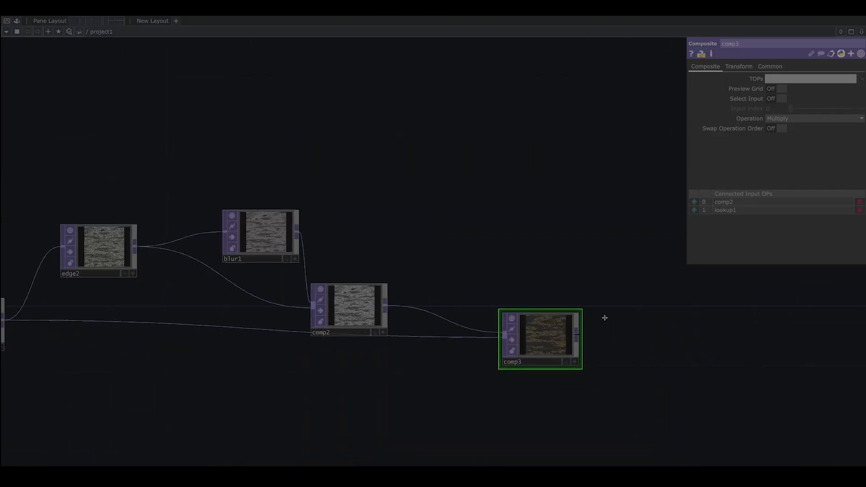
# Add a Composite TOP after comp3 and connect lookup1 as its second input
pyautogui.rightClick(500, 244)
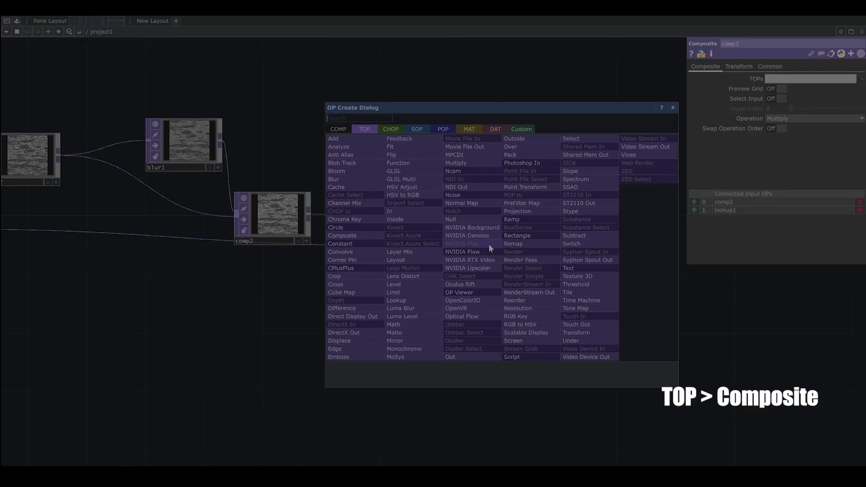
pyautogui.click(368, 221)
pyautogui.click(578, 330)
pyautogui.scroll(-5, 576, 329)
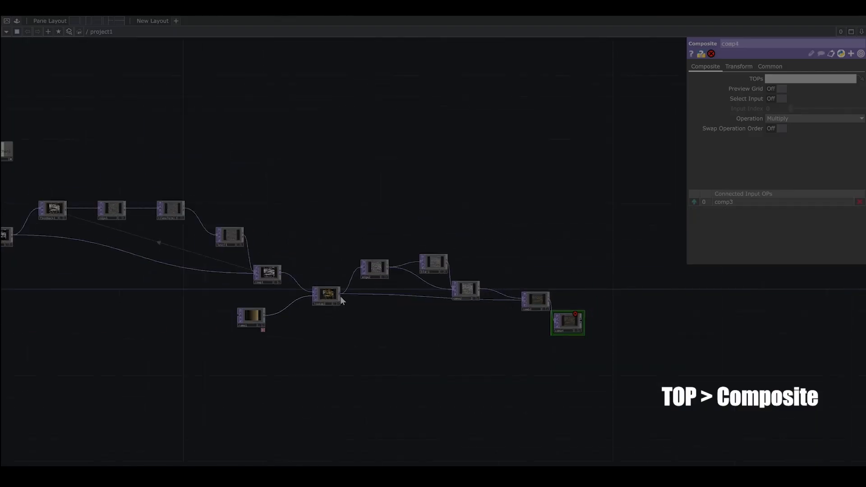
pyautogui.moveTo(340, 294); pyautogui.dragTo(554, 323)
# Set the operation of comp4 to Add and inspect the resulting image
pyautogui.scroll(5, 598, 348)
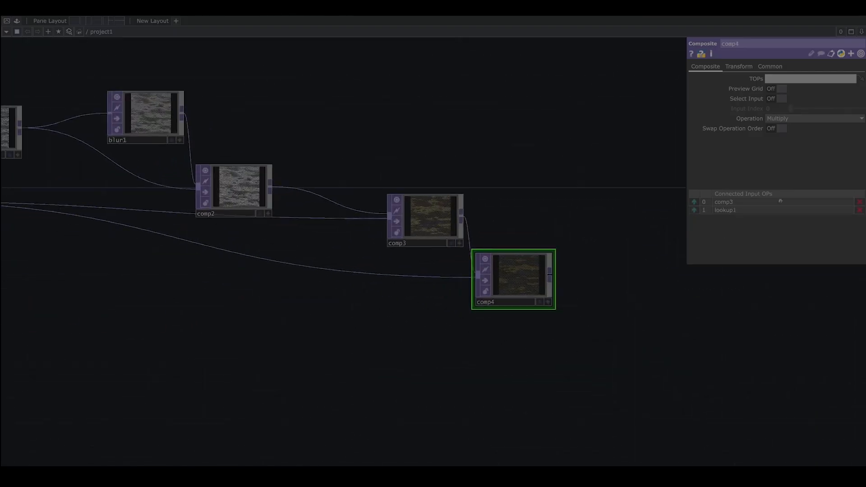
pyautogui.click(822, 119)
pyautogui.click(769, 126)
pyautogui.scroll(5, 481, 326)
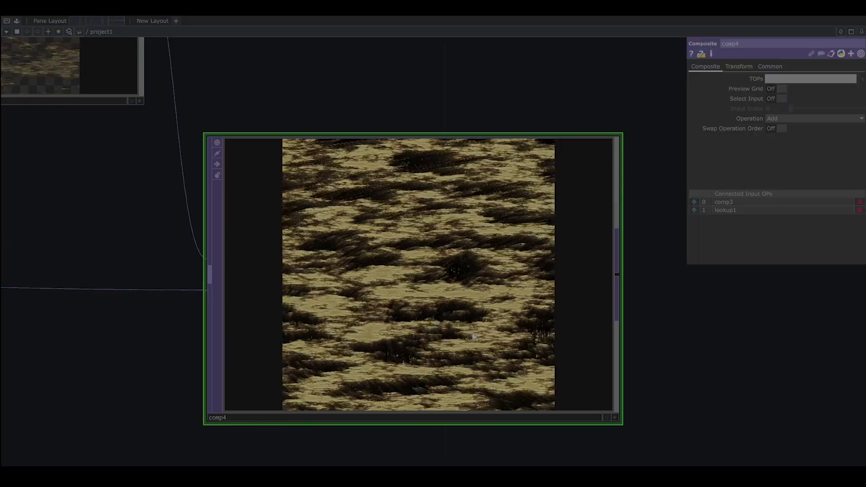
pyautogui.scroll(-5, 473, 336)
# Space out the comp3, comp2, blur1 and edge2 nodes into a tidy staggered arrangement
pyautogui.scroll(-3, 496, 356)
pyautogui.moveTo(406, 308); pyautogui.dragTo(389, 278)
pyautogui.moveTo(289, 284); pyautogui.dragTo(310, 231)
pyautogui.moveTo(230, 230); pyautogui.dragTo(207, 174)
pyautogui.moveTo(110, 236); pyautogui.dragTo(110, 212)
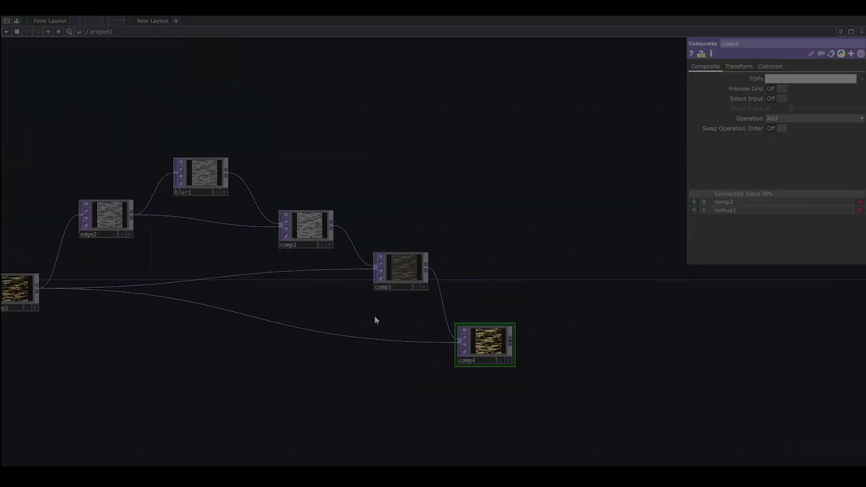
# Limit the parameter display of comp4 to its non-default parameters
pyautogui.scroll(-2, 388, 297)
pyautogui.moveTo(456, 338); pyautogui.dragTo(408, 335)
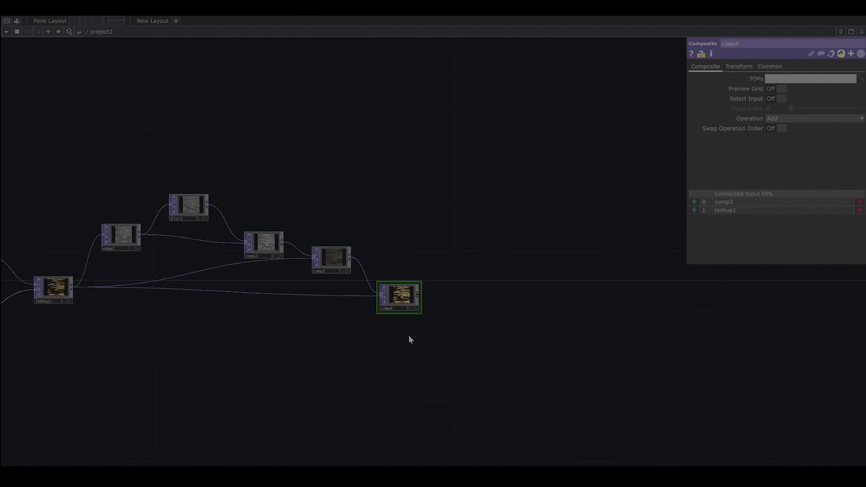
pyautogui.click(861, 54)
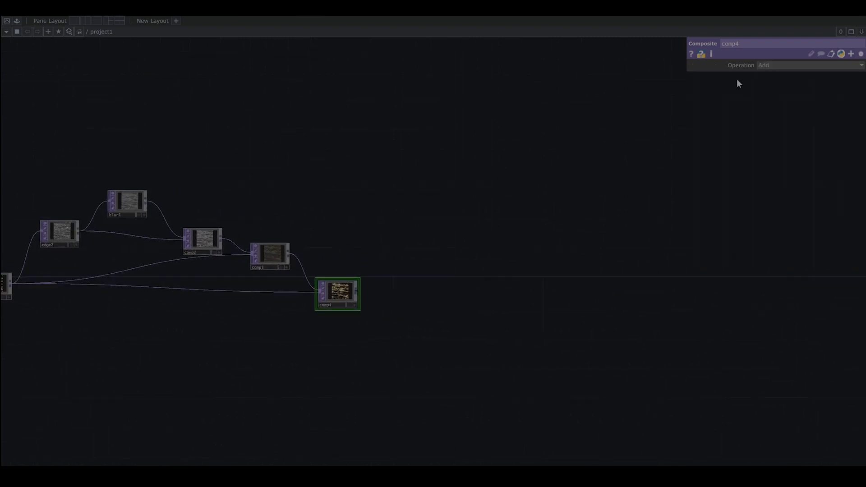
# Split the workspace into two side-by-side panes, widen the network pane and make the narrower one a TOP Viewer
pyautogui.click(87, 21)
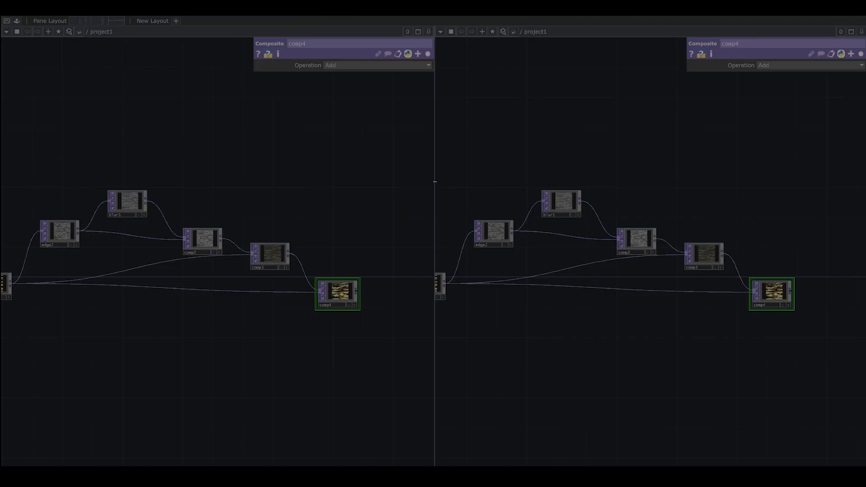
pyautogui.moveTo(435, 180); pyautogui.dragTo(570, 145)
pyautogui.click(576, 30)
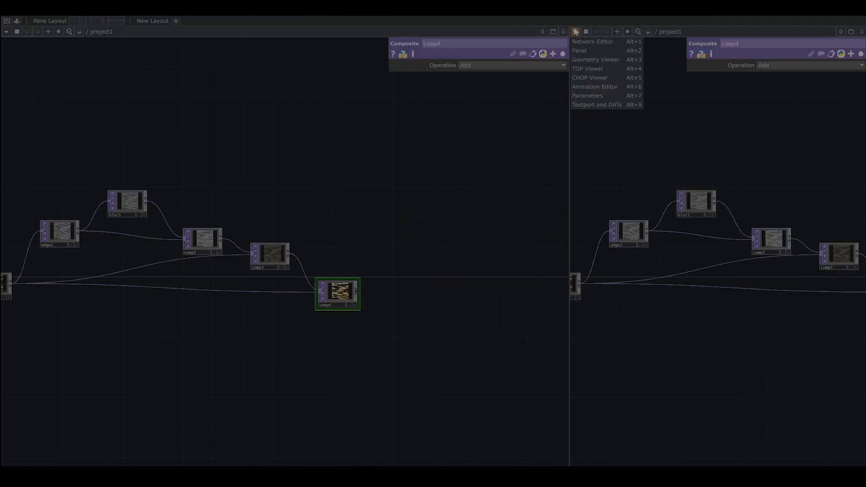
pyautogui.click(591, 69)
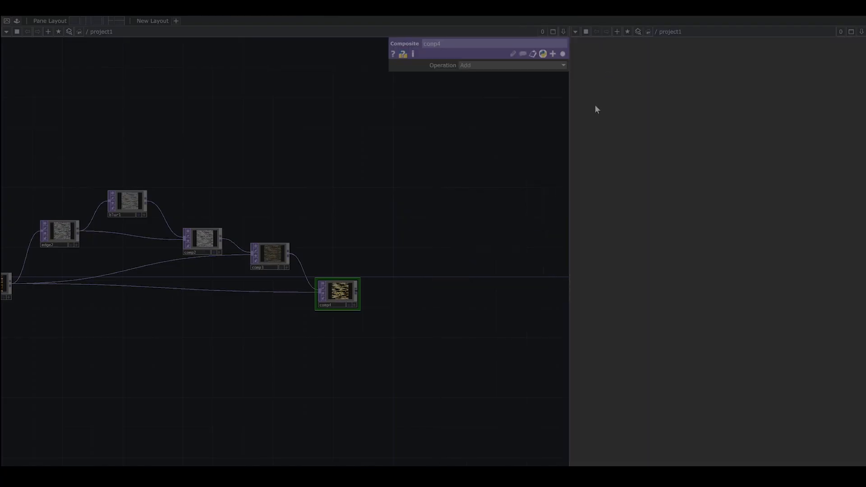
# Append a Null TOP to comp4 and place it far downstream in the network
pyautogui.rightClick(358, 290)
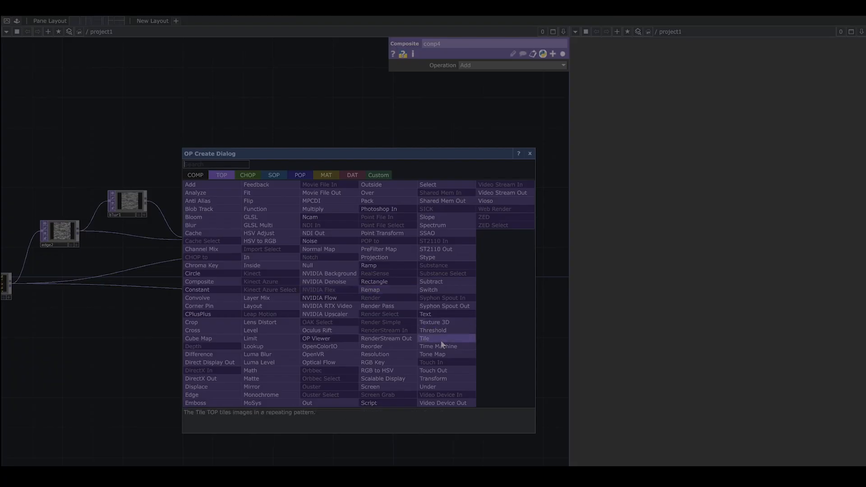
pyautogui.click(325, 269)
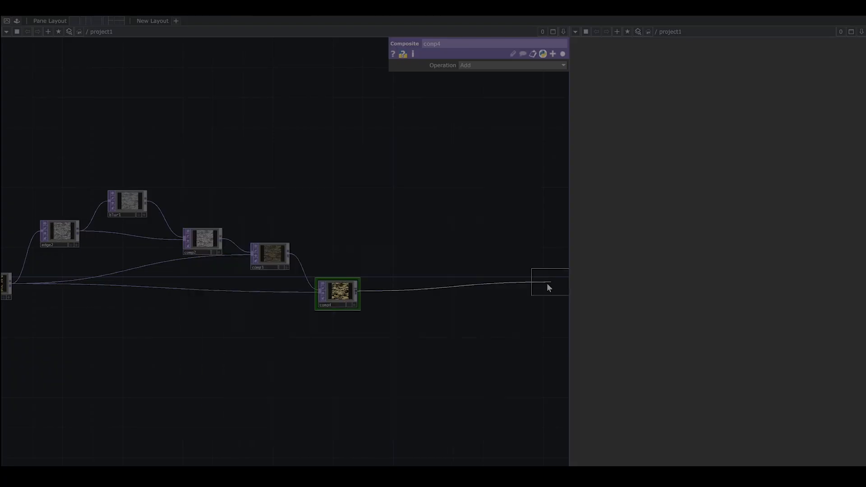
pyautogui.click(541, 287)
pyautogui.moveTo(421, 350); pyautogui.dragTo(154, 331)
pyautogui.moveTo(269, 267); pyautogui.dragTo(549, 274)
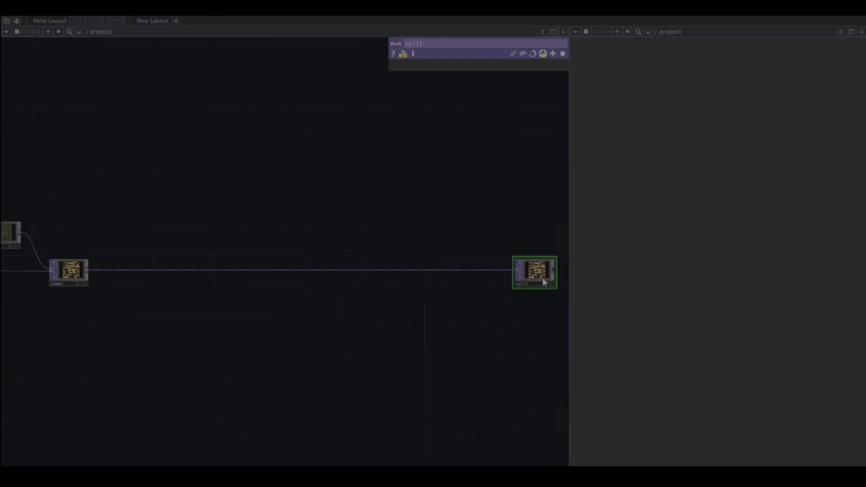
# Show null1 as the displayed TOP in the viewer and turn off the TOP backdrop behind the network
pyautogui.click(545, 284)
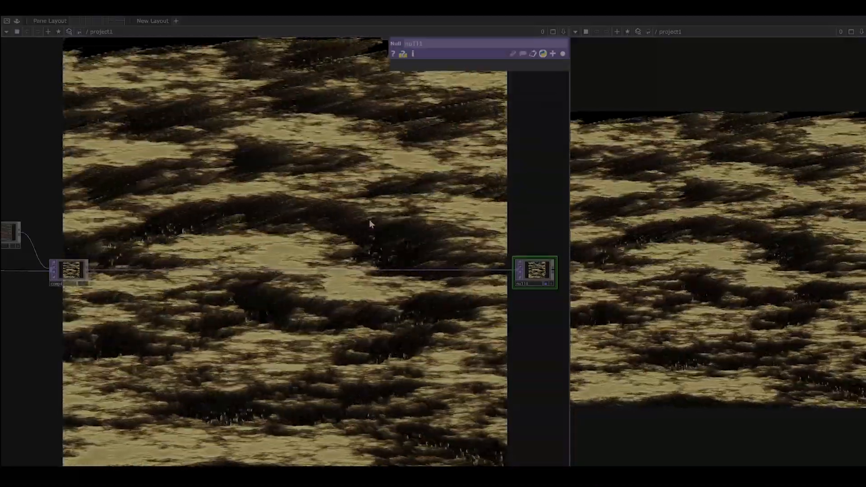
pyautogui.rightClick(369, 220)
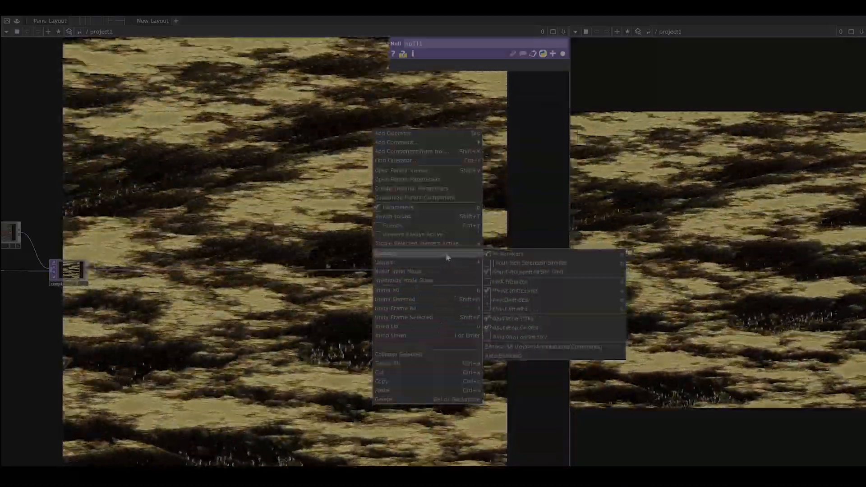
pyautogui.moveTo(463, 256)
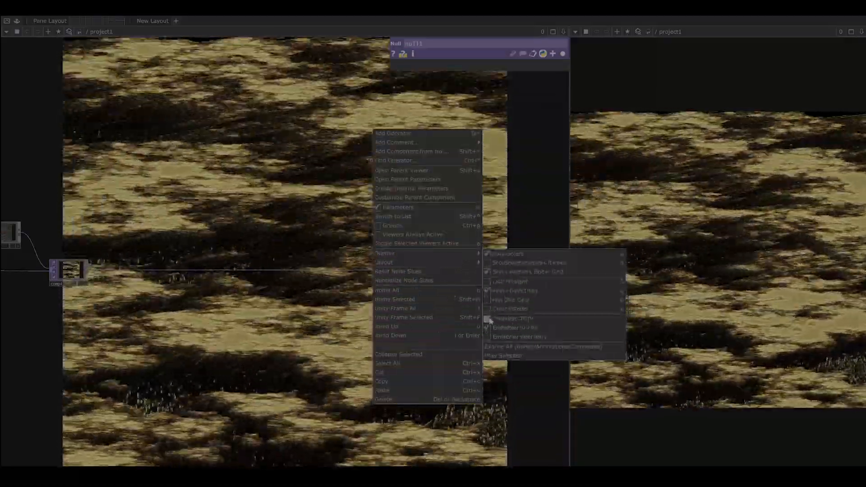
pyautogui.click(491, 318)
# Widen the TOP Viewer pane slightly and bring the comp4 area of the network back into view
pyautogui.moveTo(402, 326); pyautogui.dragTo(406, 326)
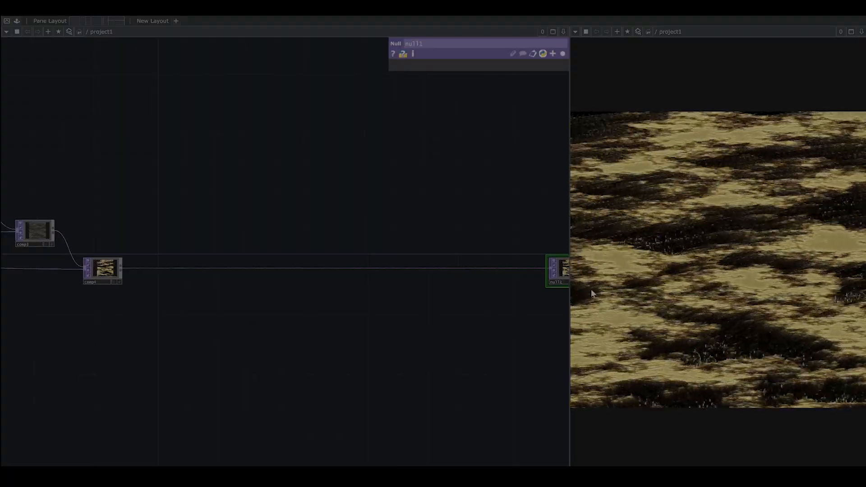
pyautogui.moveTo(570, 312); pyautogui.dragTo(554, 313)
pyautogui.moveTo(344, 344); pyautogui.dragTo(264, 333)
pyautogui.moveTo(62, 320); pyautogui.dragTo(341, 321)
pyautogui.scroll(3, 352, 271)
pyautogui.moveTo(326, 290); pyautogui.dragTo(349, 294)
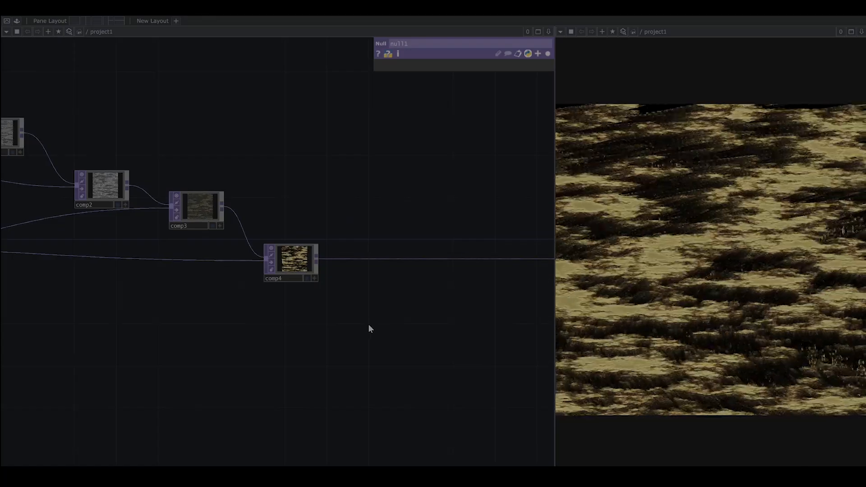
# Add a Level TOP above comp4 and feed it from the output of blur1
pyautogui.scroll(-1, 383, 319)
pyautogui.moveTo(397, 315); pyautogui.dragTo(337, 306)
pyautogui.scroll(-5, 337, 306)
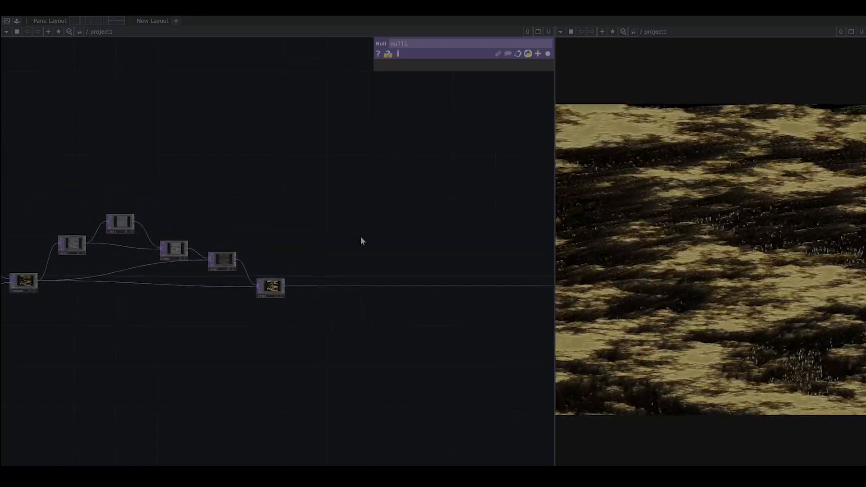
pyautogui.scroll(3, 367, 244)
pyautogui.scroll(3, 388, 230)
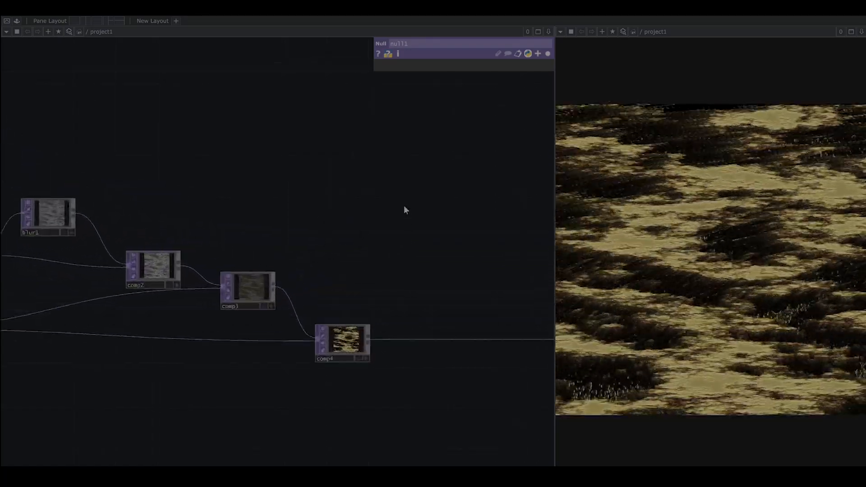
pyautogui.press('Tab')
pyautogui.click(311, 288)
pyautogui.click(395, 206)
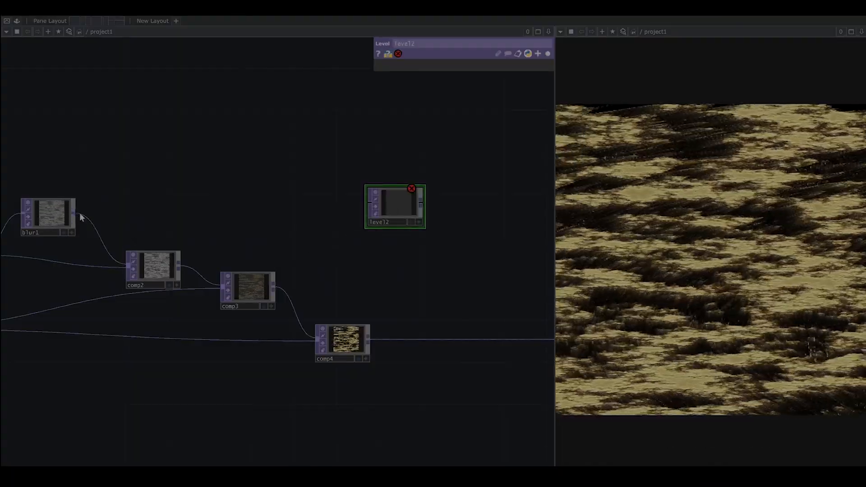
pyautogui.moveTo(74, 215); pyautogui.dragTo(368, 203)
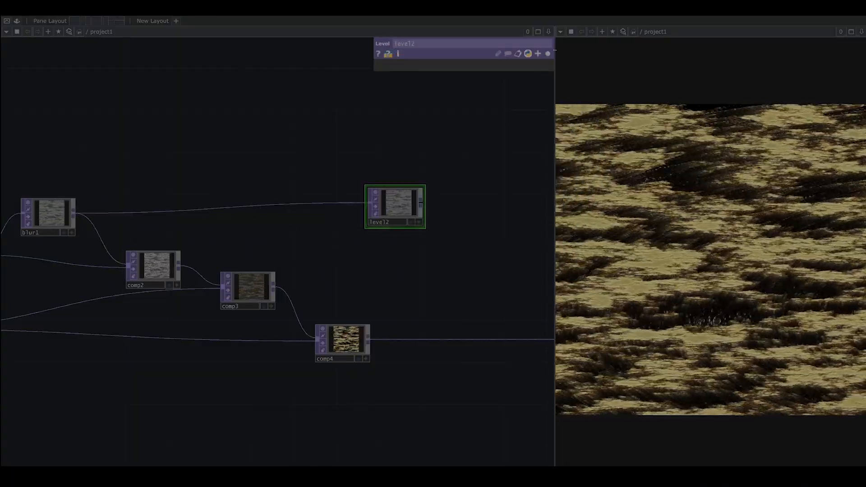
# Show all parameters of level2 and set Brightness 1 to 1.45 and Gamma 1 to 0.4
pyautogui.click(547, 55)
pyautogui.moveTo(427, 301); pyautogui.dragTo(356, 303)
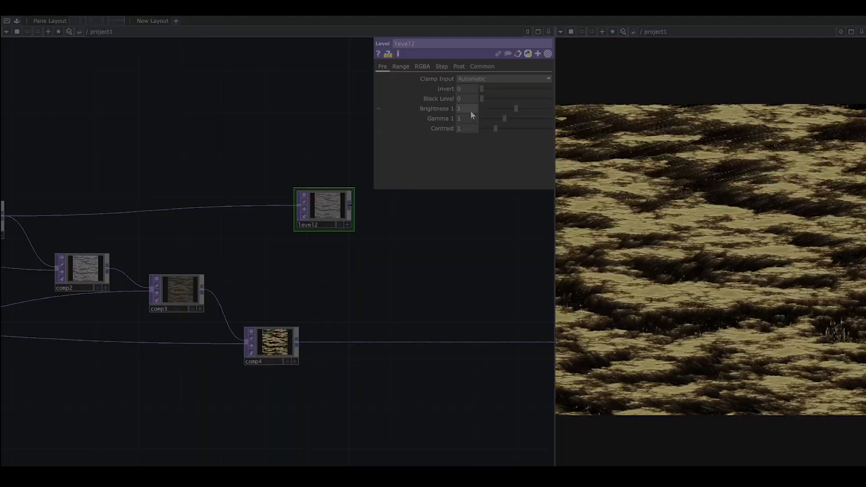
pyautogui.click(467, 108)
pyautogui.write('1.45')
pyautogui.press('Return')
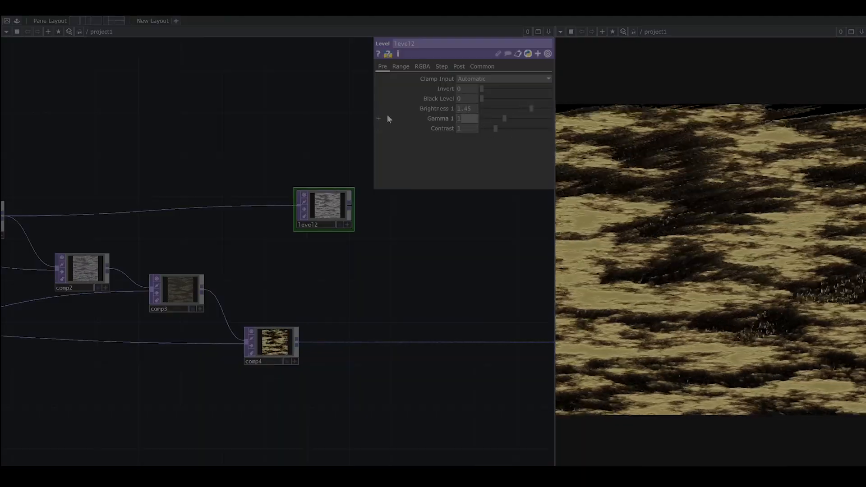
pyautogui.write('.4')
pyautogui.press('Return')
# Raise the Contrast of level2 to 2.5 while checking its image up close
pyautogui.scroll(6, 334, 205)
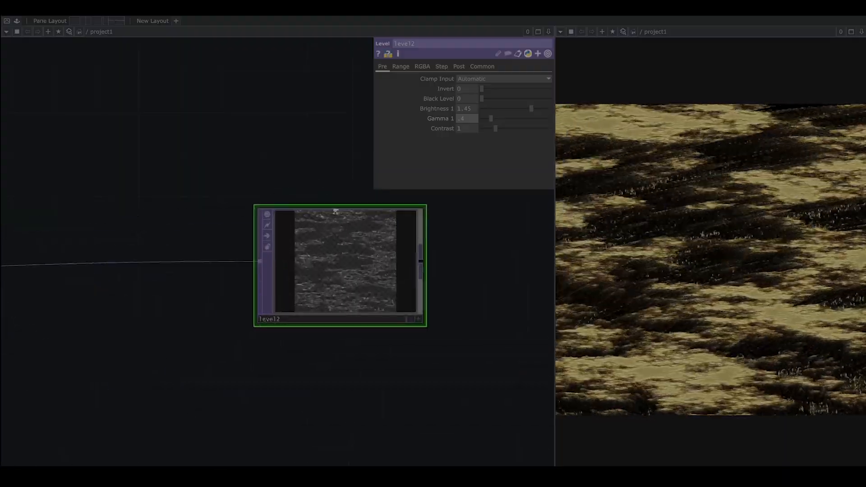
pyautogui.moveTo(465, 244); pyautogui.dragTo(418, 192)
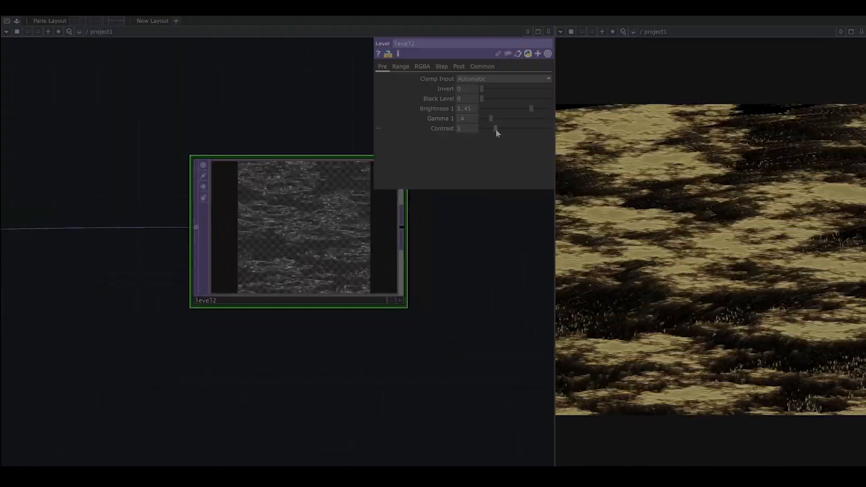
pyautogui.click(474, 128)
pyautogui.write('1.4')
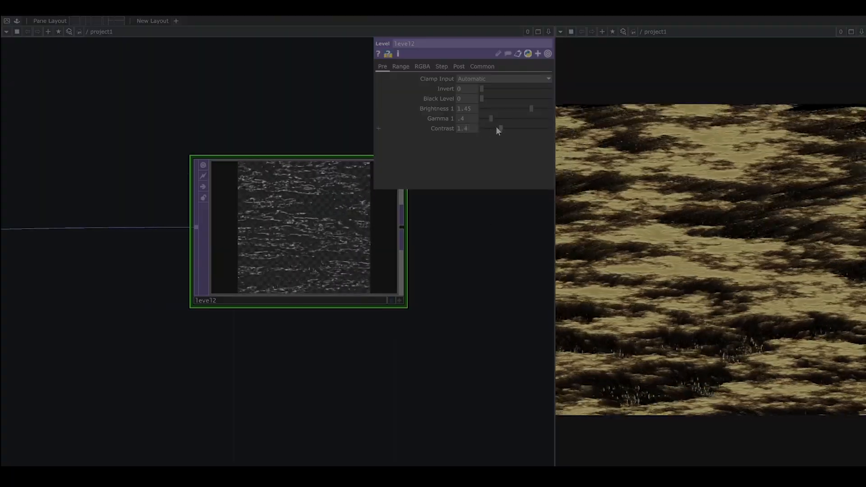
pyautogui.moveTo(496, 127); pyautogui.dragTo(413, 124)
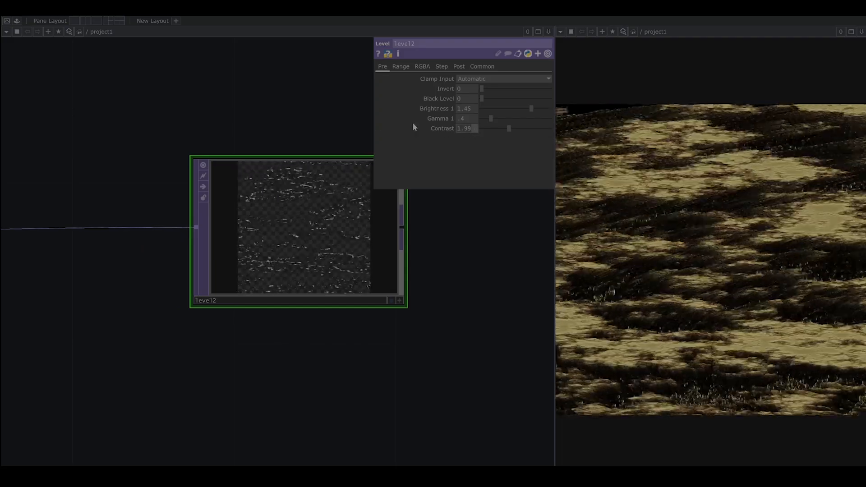
pyautogui.write('2.5')
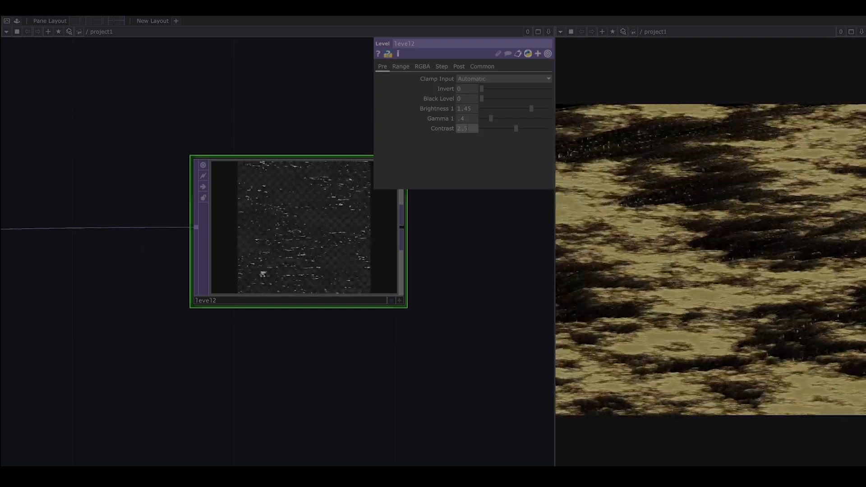
pyautogui.scroll(5, 265, 274)
pyautogui.scroll(-11, 286, 266)
# Move level2 slightly, append an Edge TOP to it and set the edge Strength to 0.1
pyautogui.moveTo(364, 310); pyautogui.dragTo(290, 291)
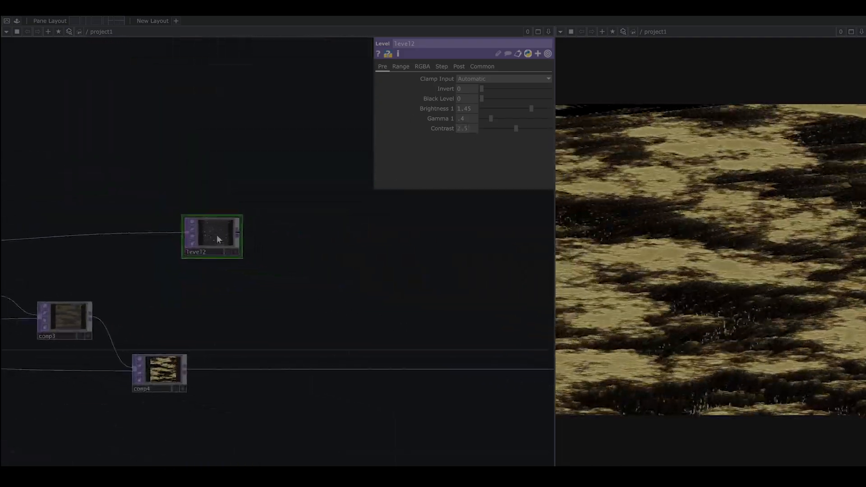
pyautogui.moveTo(218, 240); pyautogui.dragTo(208, 217)
pyautogui.rightClick(226, 210)
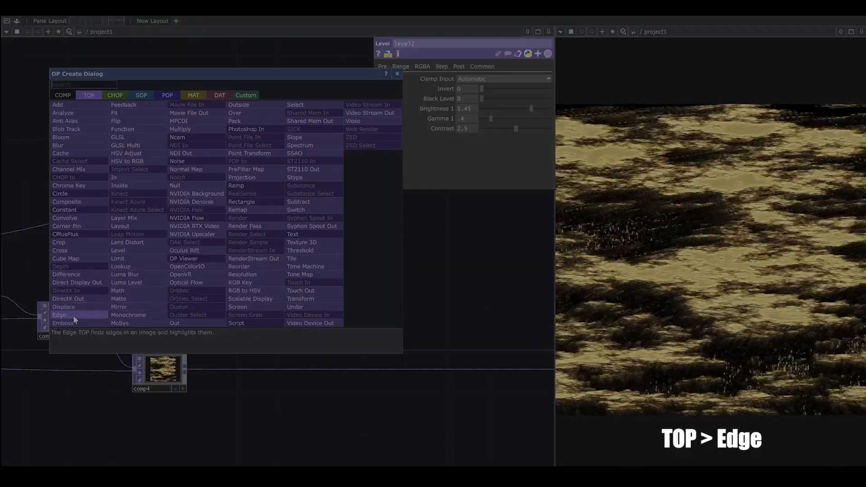
pyautogui.click(73, 315)
pyautogui.click(288, 209)
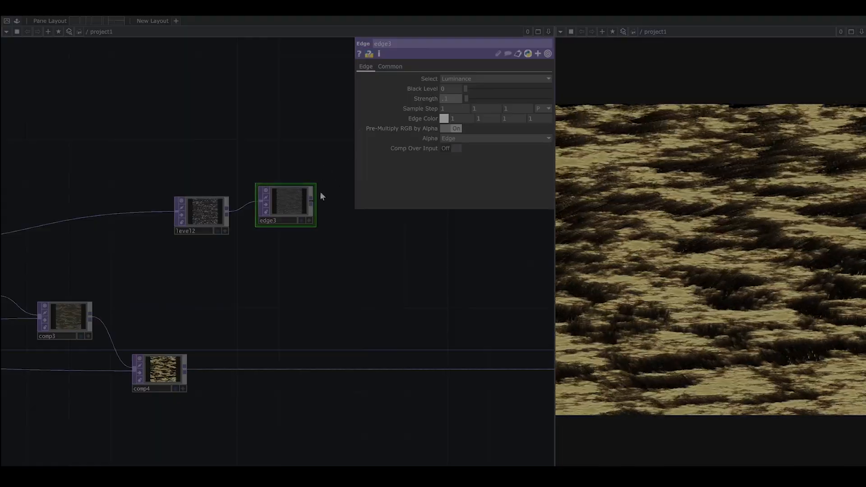
# Append a second Edge TOP to edge3 and inspect its outlines up close
pyautogui.rightClick(315, 202)
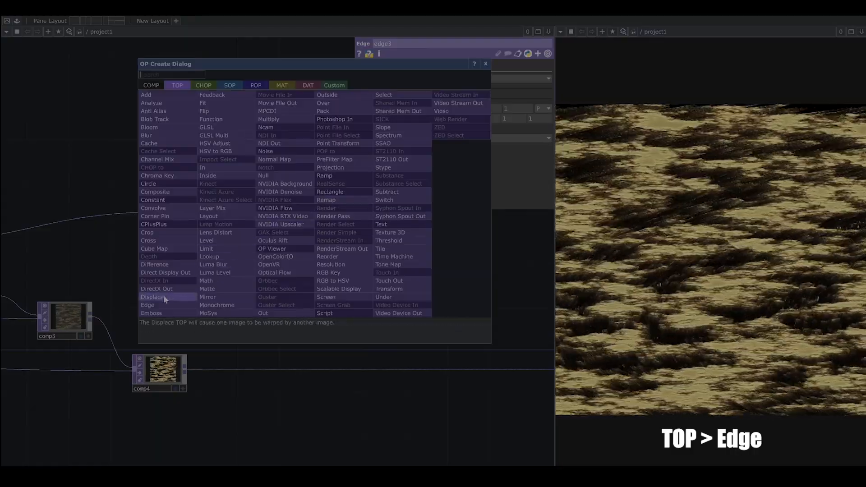
pyautogui.click(147, 305)
pyautogui.click(388, 237)
pyautogui.scroll(5, 389, 239)
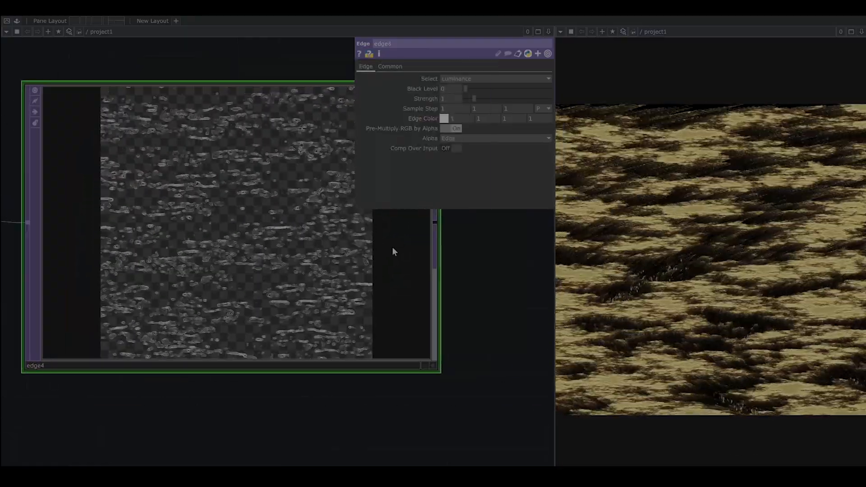
pyautogui.scroll(-8, 303, 282)
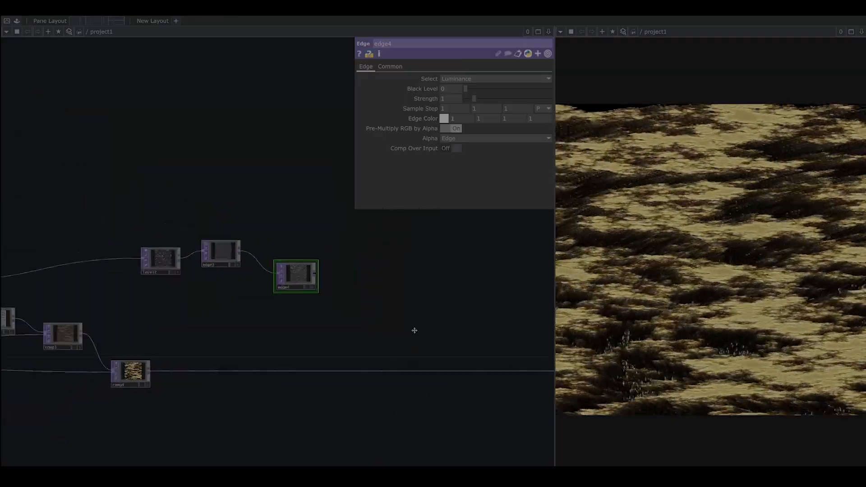
# Append a Composite TOP to edge4 and connect comp4 as its second input
pyautogui.moveTo(414, 330); pyautogui.dragTo(419, 285)
pyautogui.rightClick(321, 232)
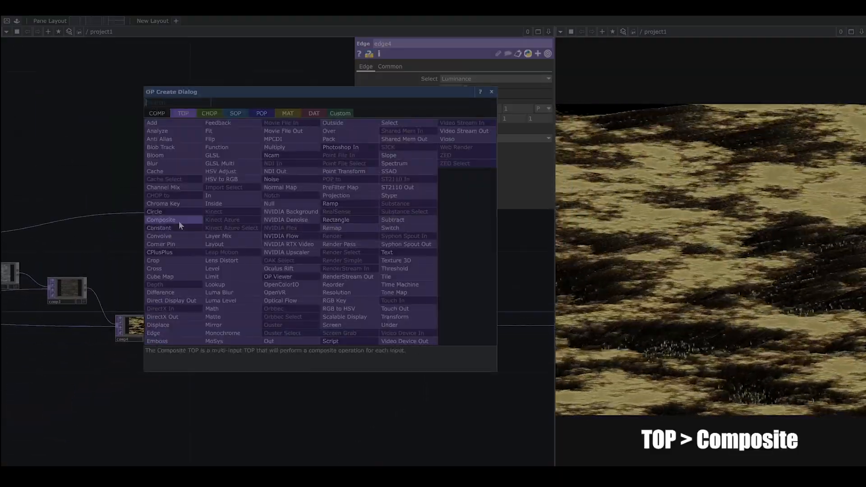
pyautogui.click(179, 218)
pyautogui.click(442, 299)
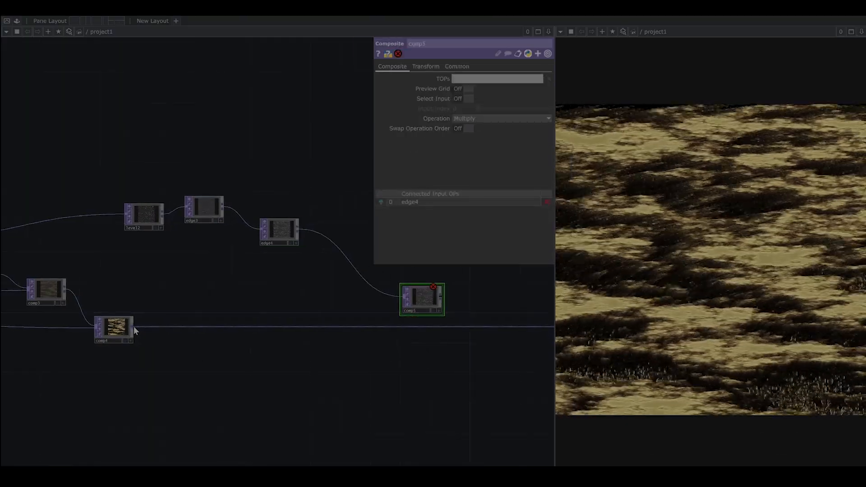
pyautogui.click(134, 328)
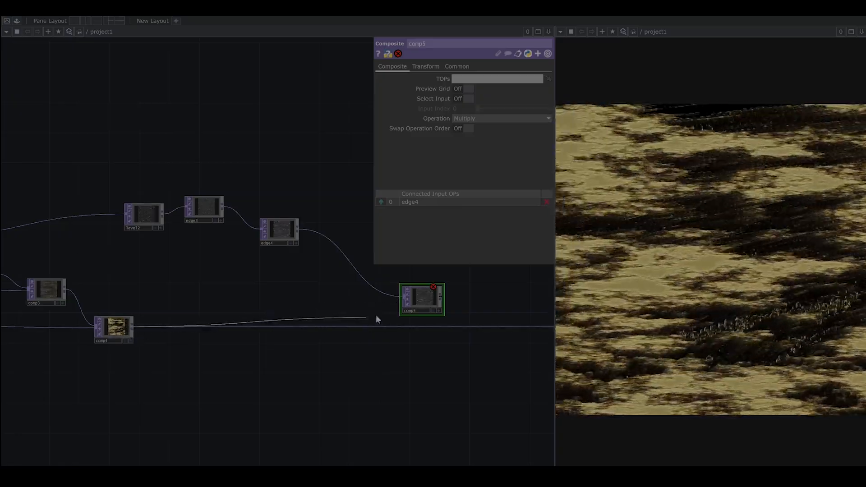
pyautogui.click(399, 309)
# Examine the multiplied edge detail in the comp5 image up close
pyautogui.scroll(5, 375, 324)
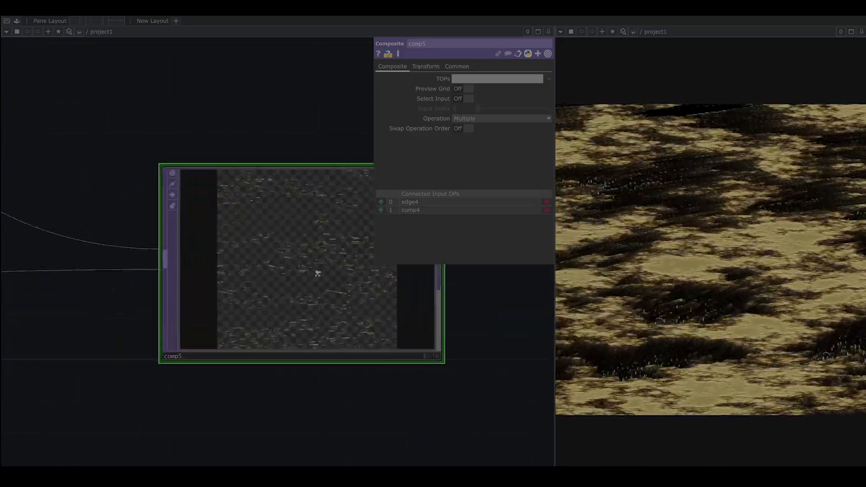
pyautogui.scroll(3, 367, 294)
pyautogui.scroll(5, 334, 300)
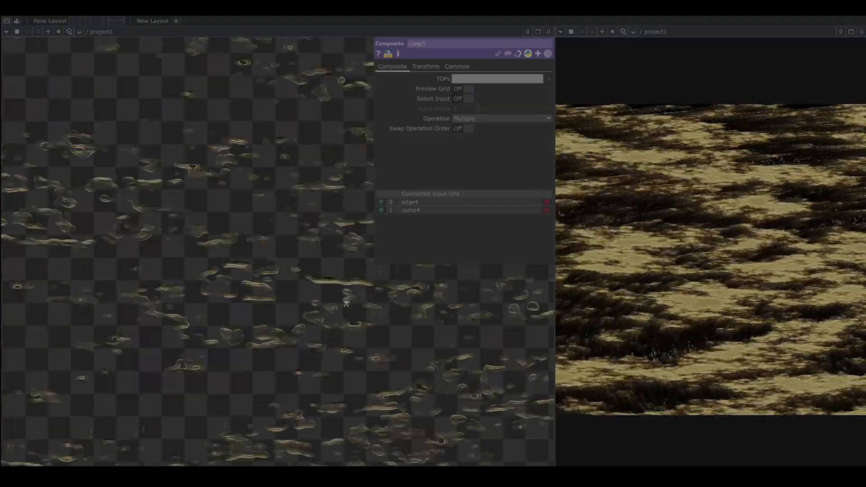
pyautogui.scroll(-5, 345, 302)
pyautogui.moveTo(356, 293); pyautogui.dragTo(277, 251)
pyautogui.scroll(6, 277, 250)
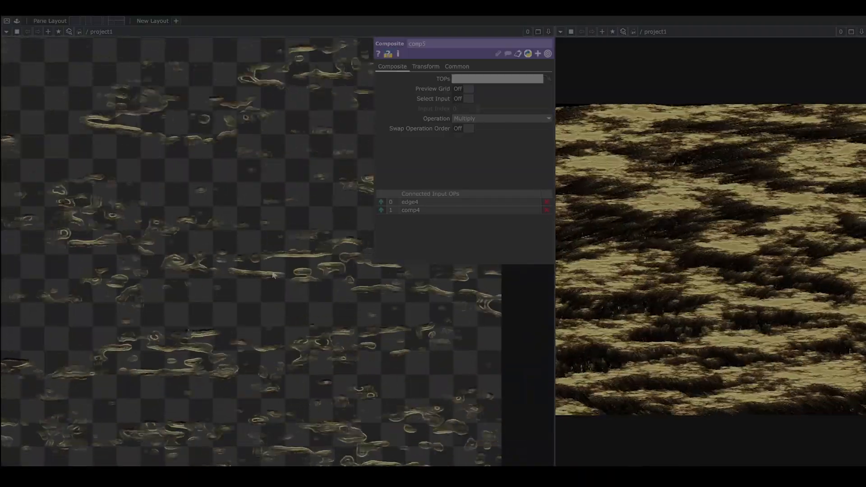
pyautogui.scroll(-6, 274, 276)
# Append another Composite TOP to comp5 and connect comp4 as its second input
pyautogui.rightClick(300, 276)
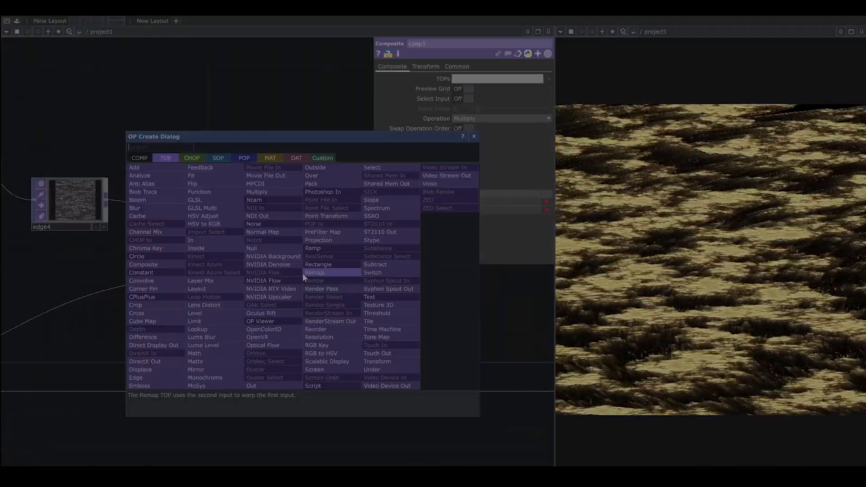
pyautogui.click(168, 268)
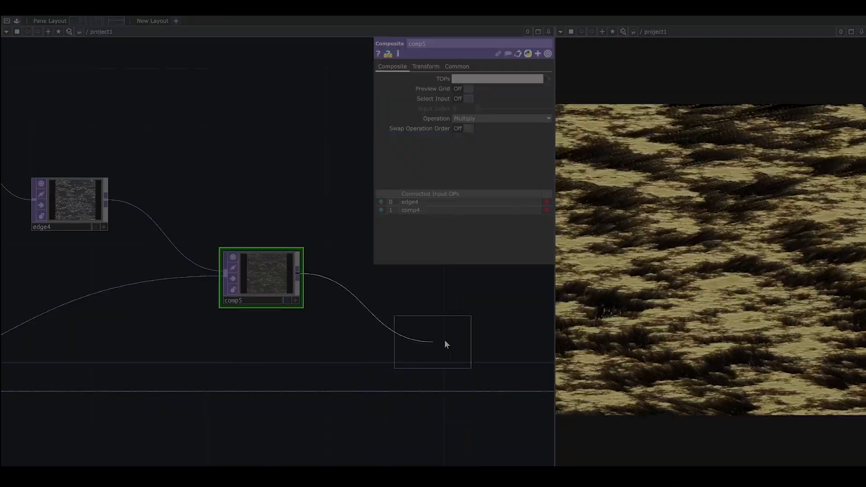
pyautogui.click(445, 342)
pyautogui.scroll(-3, 372, 413)
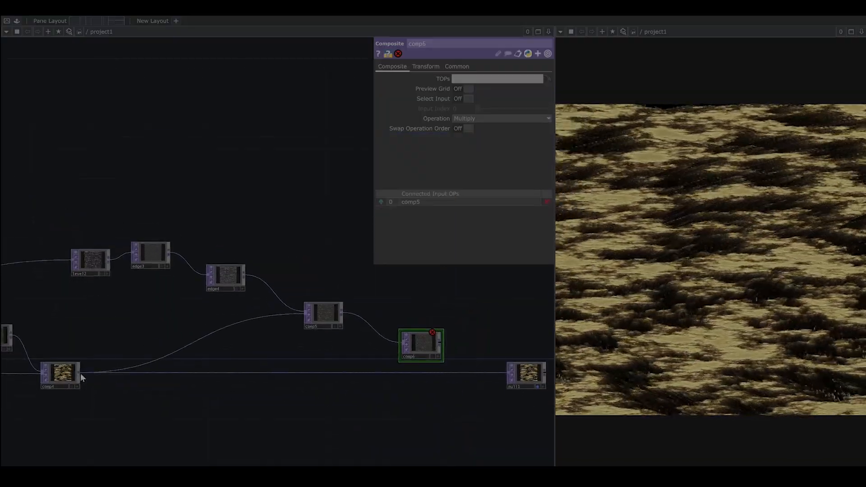
pyautogui.moveTo(80, 372); pyautogui.dragTo(400, 354)
# Set comp6's operation to Difference and inspect the resulting image up close
pyautogui.moveTo(415, 392); pyautogui.dragTo(351, 373)
pyautogui.click(515, 118)
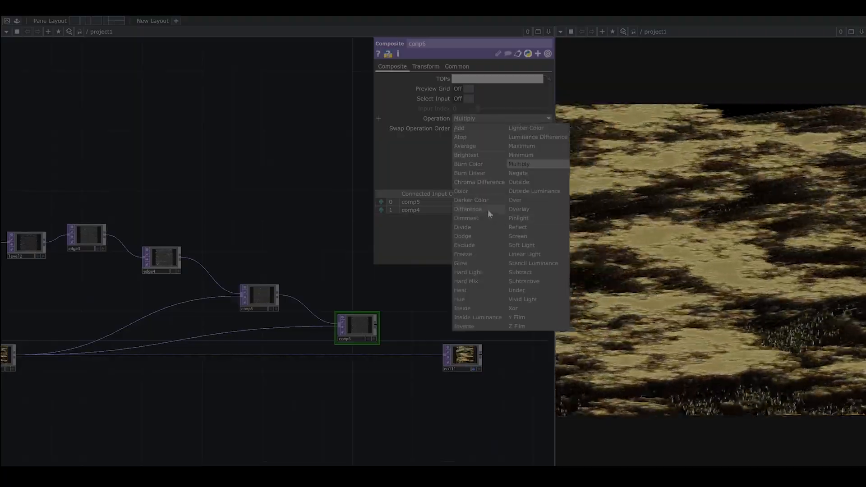
pyautogui.click(487, 209)
pyautogui.scroll(5, 393, 348)
pyautogui.scroll(5, 181, 225)
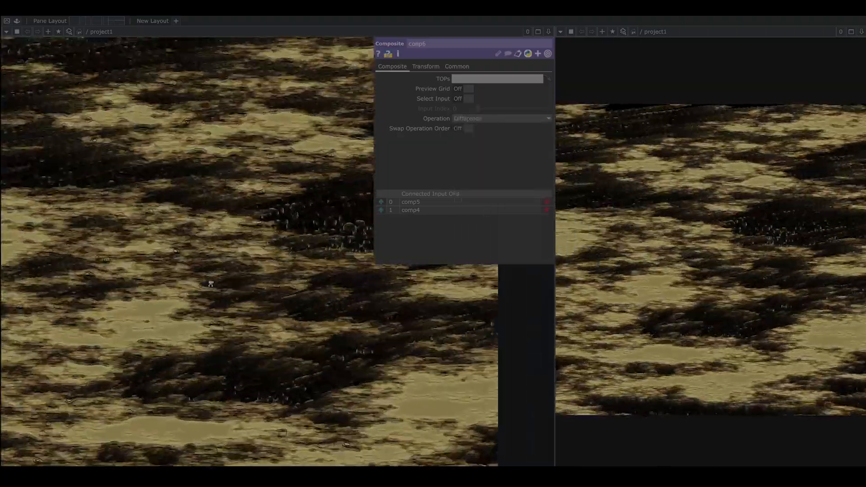
pyautogui.scroll(-8, 210, 286)
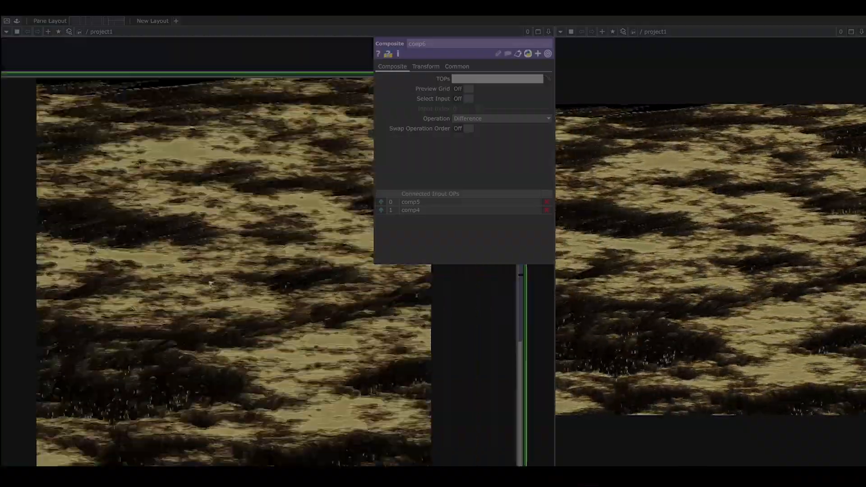
# Widen the network pane and connect comp6 to null1 in place of comp4
pyautogui.moveTo(369, 389); pyautogui.dragTo(279, 366)
pyautogui.moveTo(278, 304); pyautogui.dragTo(551, 324)
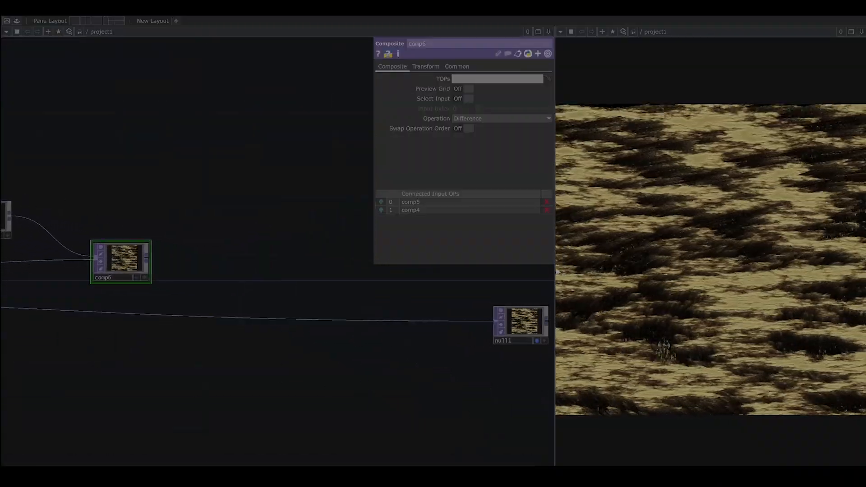
pyautogui.moveTo(554, 271); pyautogui.dragTo(645, 278)
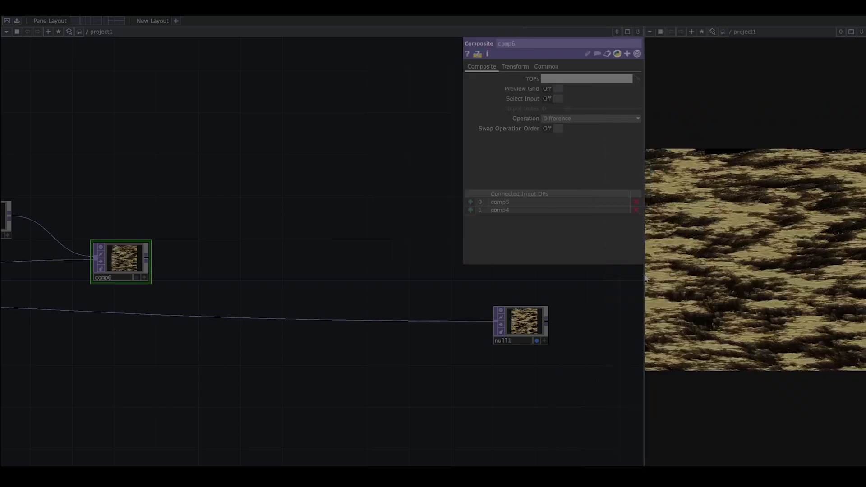
pyautogui.scroll(-2, 517, 359)
pyautogui.scroll(-1, 516, 360)
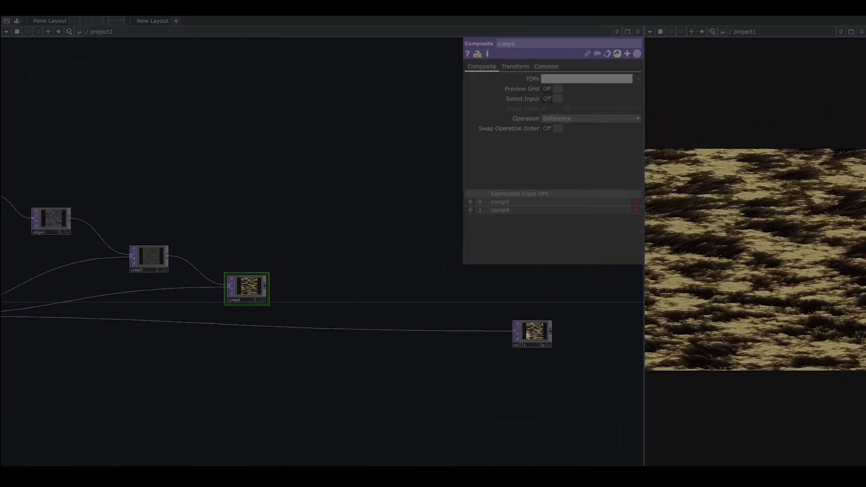
pyautogui.moveTo(529, 331); pyautogui.dragTo(591, 323)
pyautogui.moveTo(266, 285); pyautogui.dragTo(336, 323)
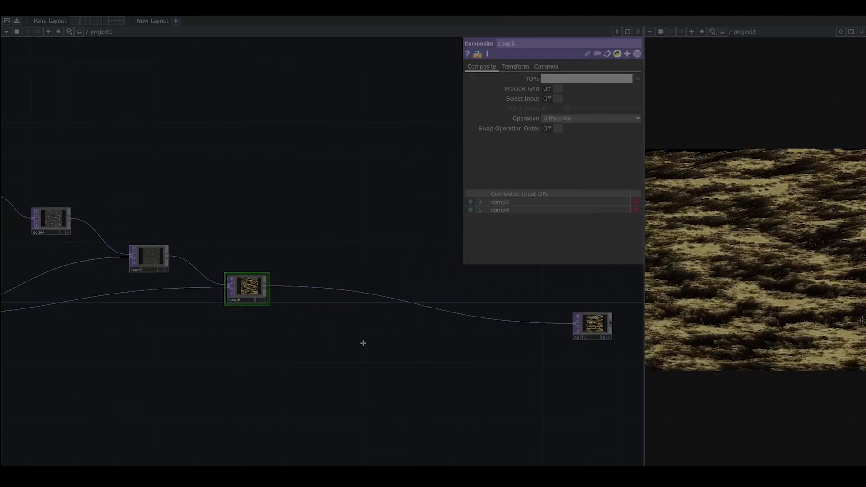
# Move null1 farther away from comp6 and adjust the split between the network and viewer panes
pyautogui.moveTo(443, 352); pyautogui.dragTo(337, 336)
pyautogui.moveTo(503, 311); pyautogui.dragTo(571, 303)
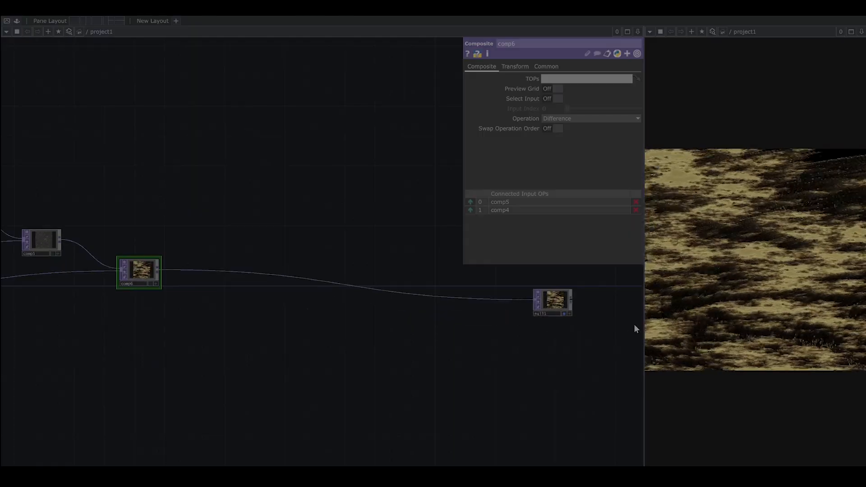
pyautogui.moveTo(643, 318); pyautogui.dragTo(503, 329)
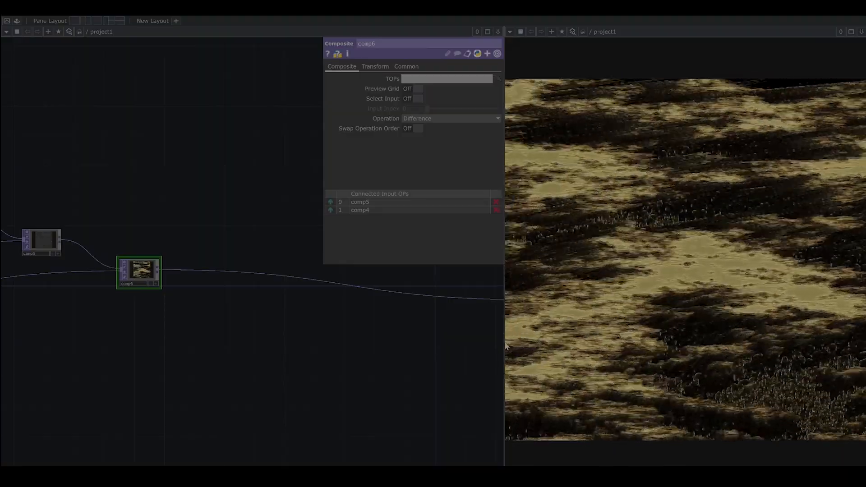
pyautogui.moveTo(623, 340); pyautogui.dragTo(622, 344)
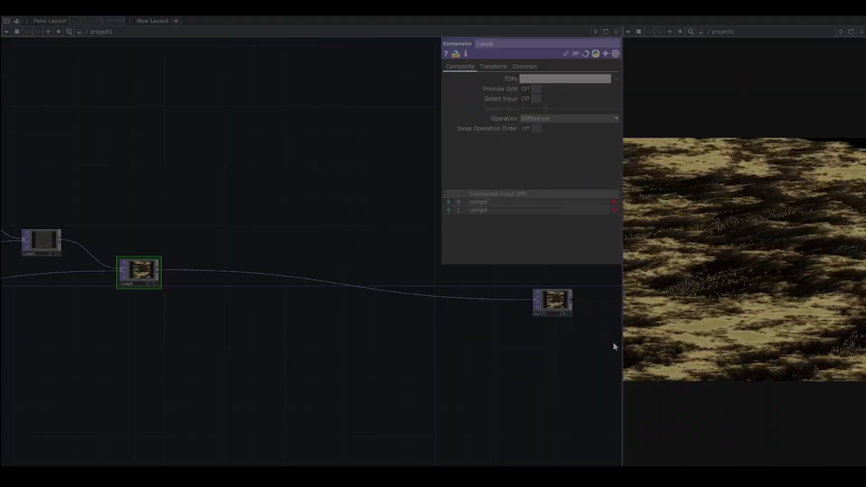
# Add a Blur TOP, feed it from comp6 and place it below the line to null1
pyautogui.moveTo(231, 287); pyautogui.dragTo(314, 310)
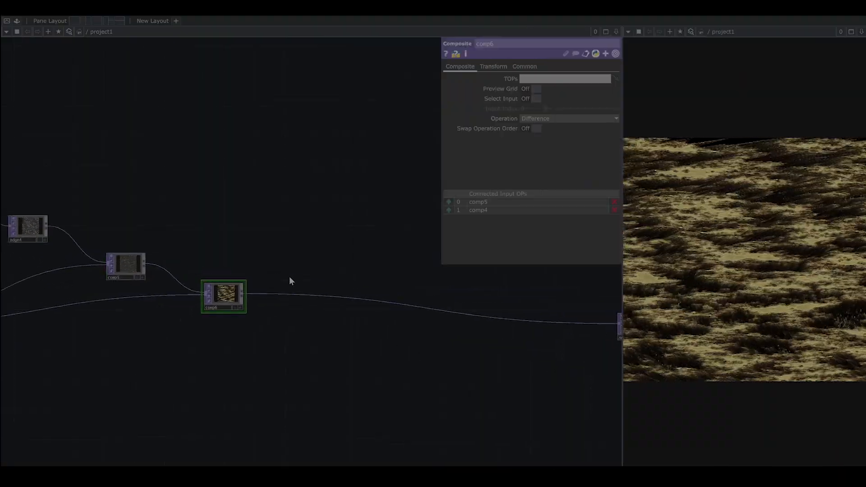
pyautogui.press('Tab')
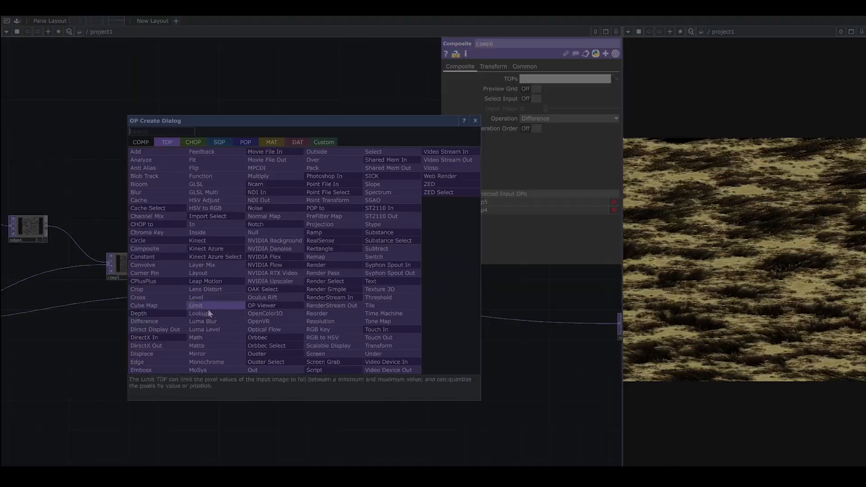
pyautogui.click(144, 192)
pyautogui.click(344, 253)
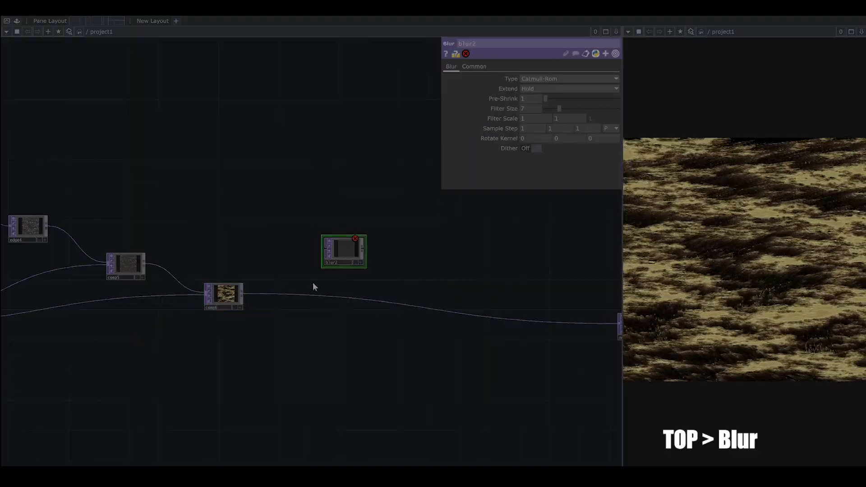
pyautogui.moveTo(244, 292); pyautogui.dragTo(310, 317)
pyautogui.moveTo(310, 363); pyautogui.dragTo(311, 364)
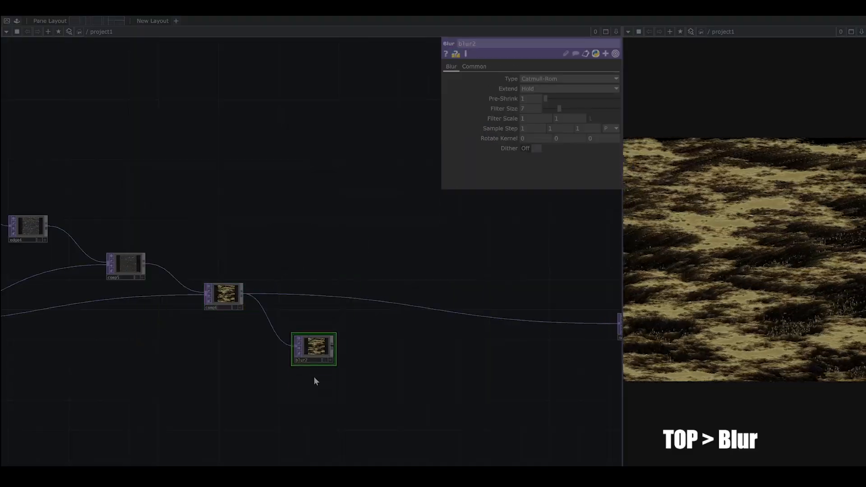
# Set blur2's Pre-Shrink to 4 and its Filter Size to 14
pyautogui.scroll(6, 313, 383)
pyautogui.moveTo(530, 97); pyautogui.dragTo(480, 94)
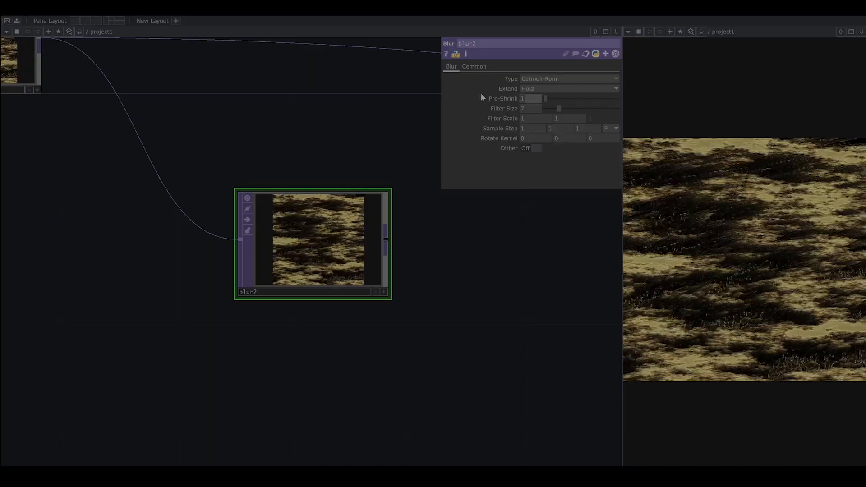
pyautogui.write('4')
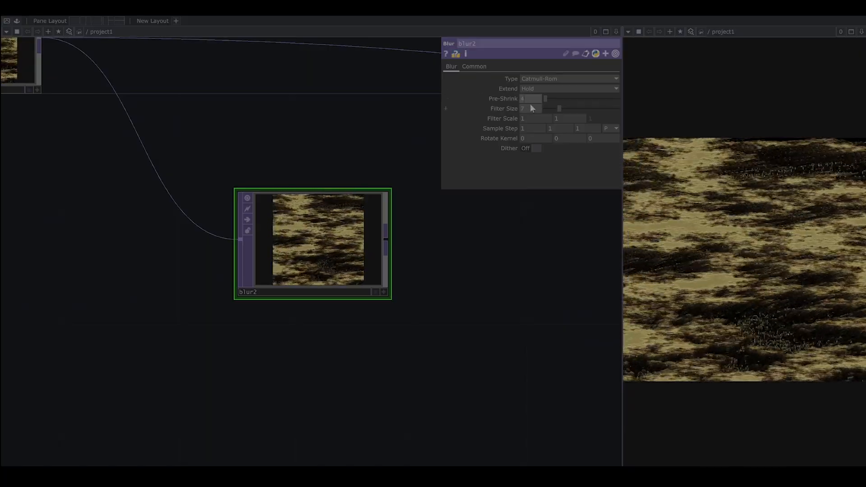
pyautogui.moveTo(529, 107); pyautogui.dragTo(505, 106)
pyautogui.write('14')
pyautogui.press('Return')
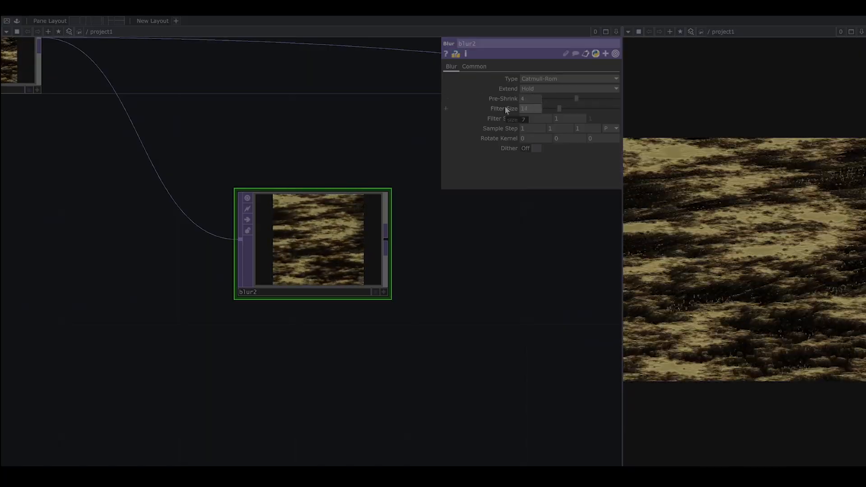
pyautogui.moveTo(359, 242); pyautogui.dragTo(296, 242)
pyautogui.scroll(-3, 343, 255)
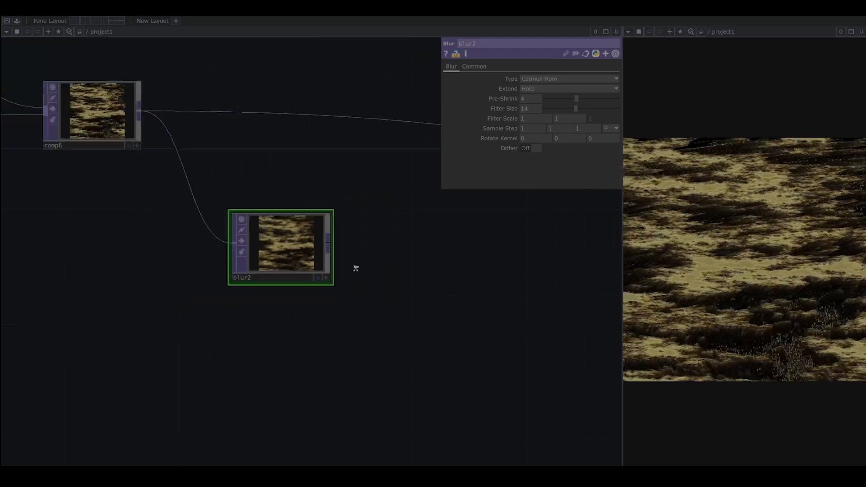
# Append a Level TOP to the output of blur2
pyautogui.moveTo(355, 268); pyautogui.dragTo(327, 260)
pyautogui.rightClick(304, 238)
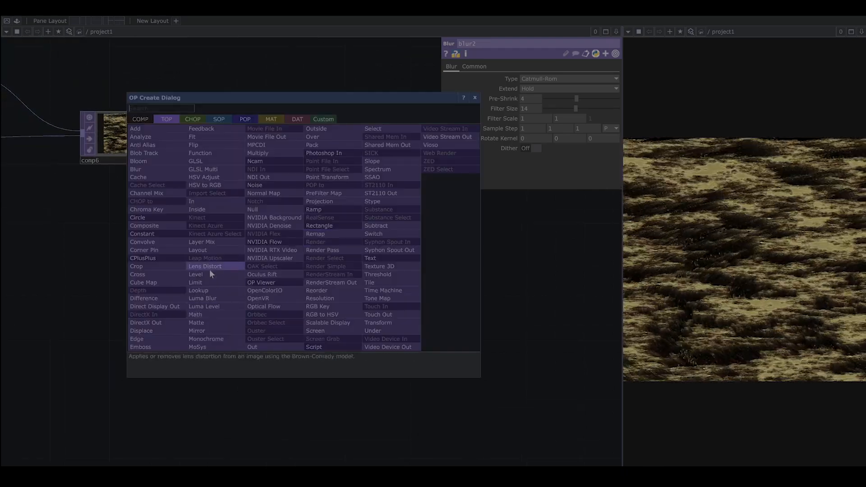
pyautogui.click(205, 273)
pyautogui.click(467, 299)
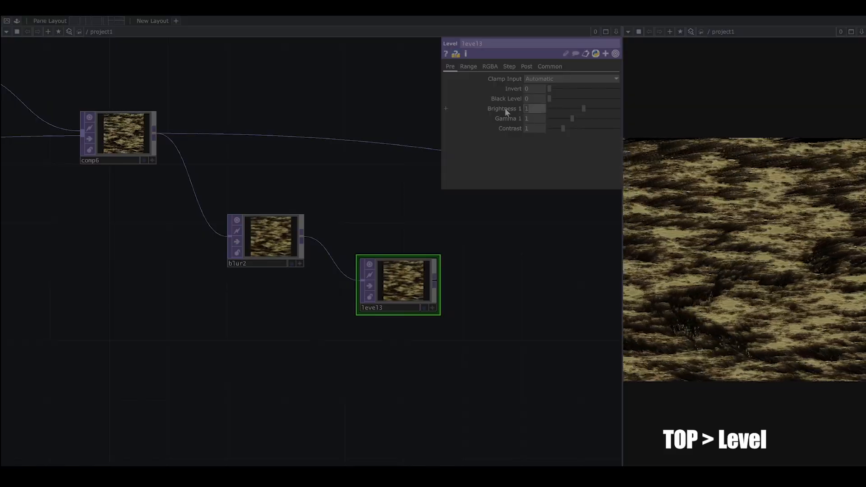
# Set level3's Brightness 1 to 0.9 and its Contrast to 1.8
pyautogui.click(553, 178)
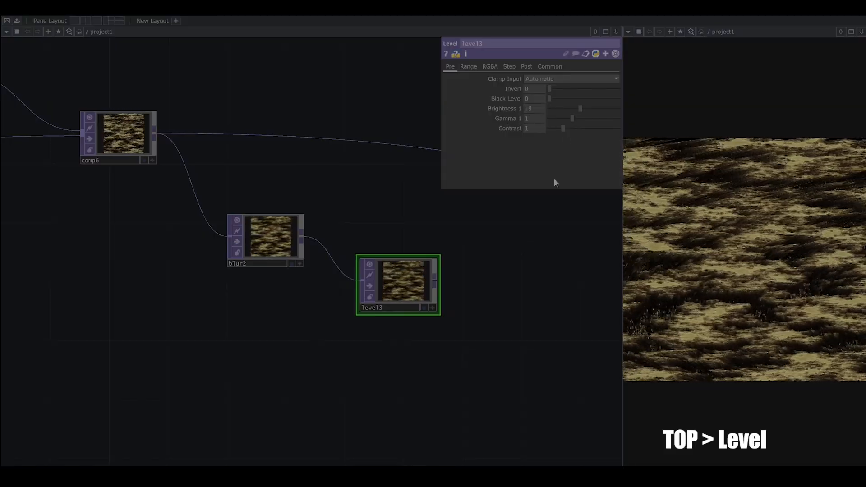
pyautogui.click(535, 118)
pyautogui.moveTo(538, 128); pyautogui.dragTo(496, 128)
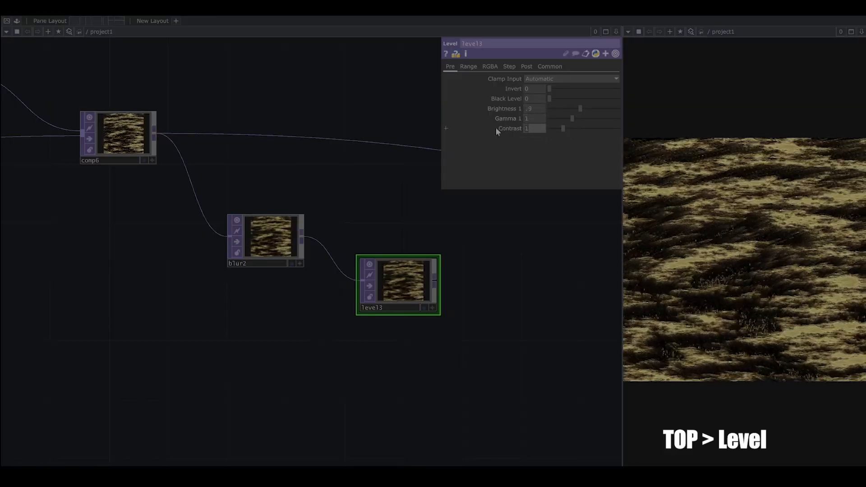
pyautogui.write('1.8')
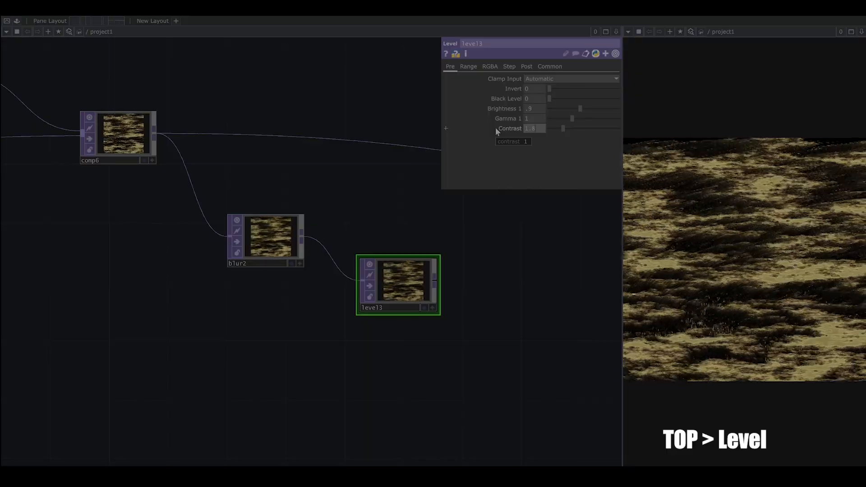
pyautogui.press('Return')
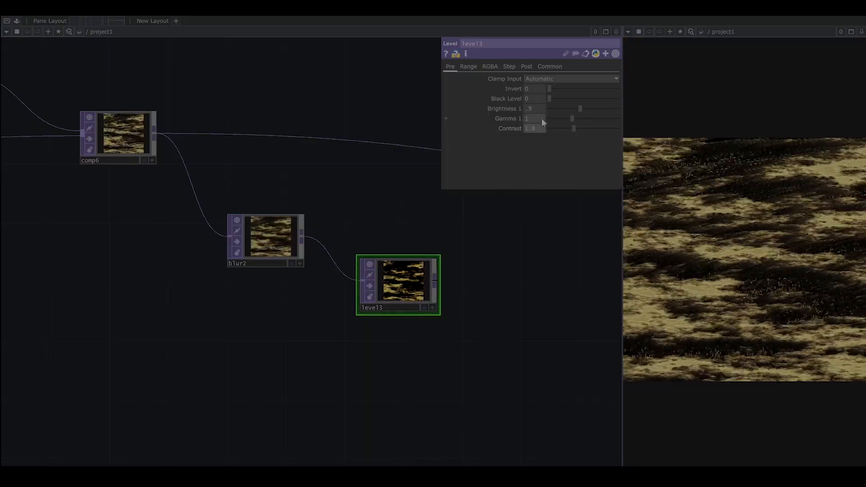
# Set level3's Gamma 1 to 0.5 and inspect the darkened image
pyautogui.click(562, 118)
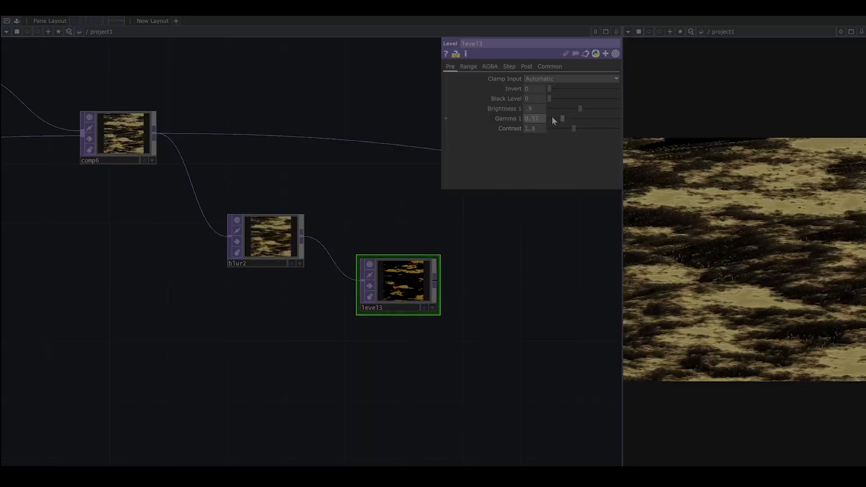
pyautogui.click(543, 118)
pyautogui.write('0.5')
pyautogui.press('Return')
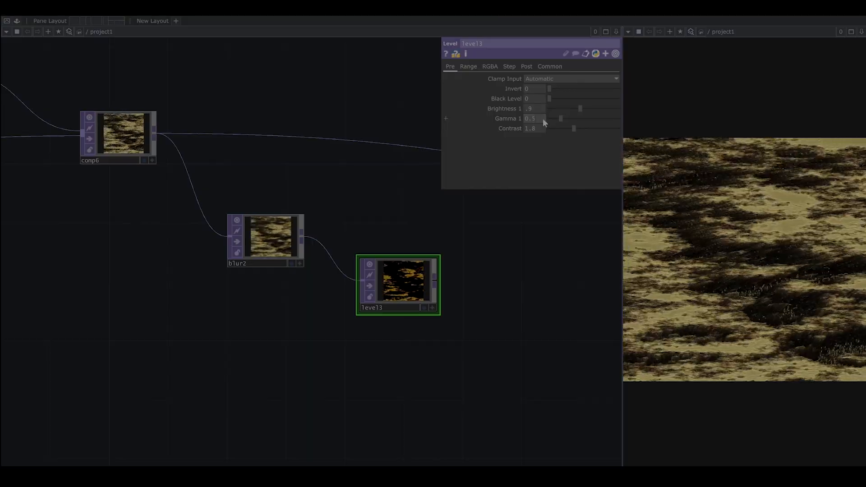
pyautogui.moveTo(435, 314); pyautogui.dragTo(417, 312)
pyautogui.scroll(5, 361, 299)
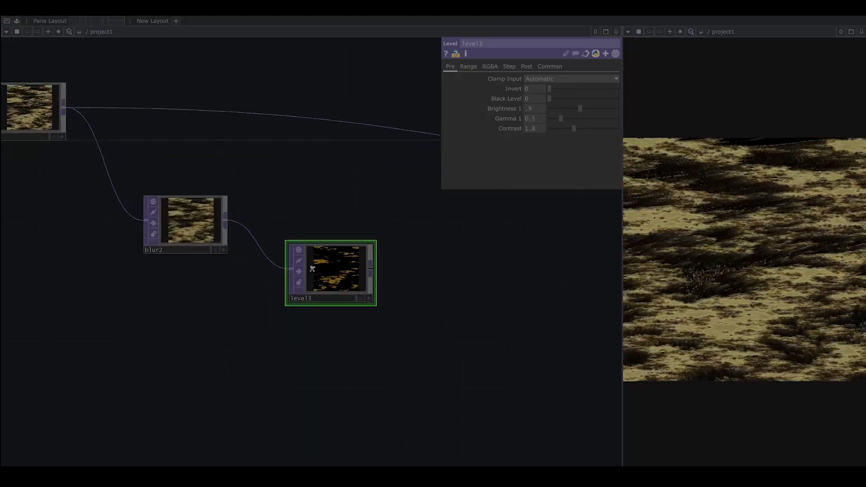
pyautogui.scroll(-4, 361, 299)
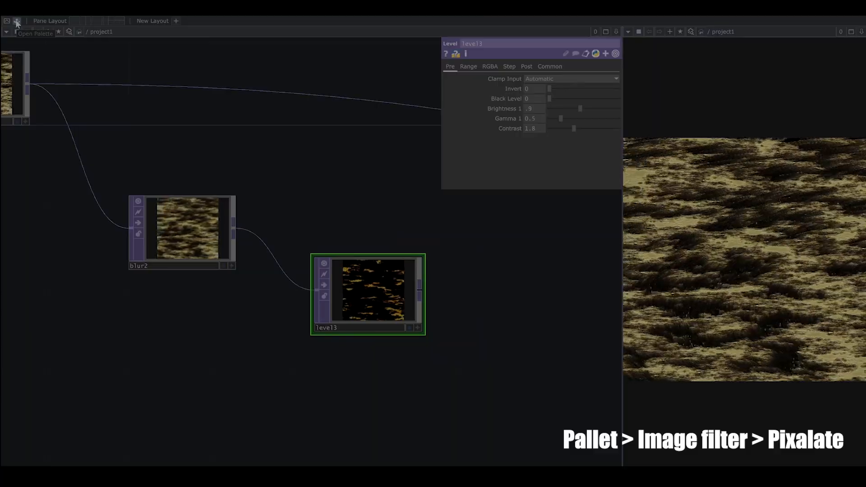
# Add the pixelate component from the palette's ImageFilters and connect level3 to its input
pyautogui.click(16, 21)
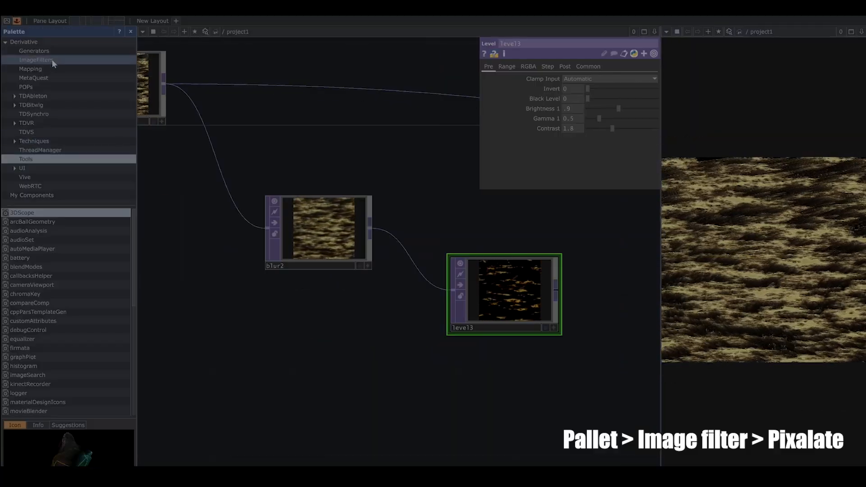
pyautogui.click(52, 59)
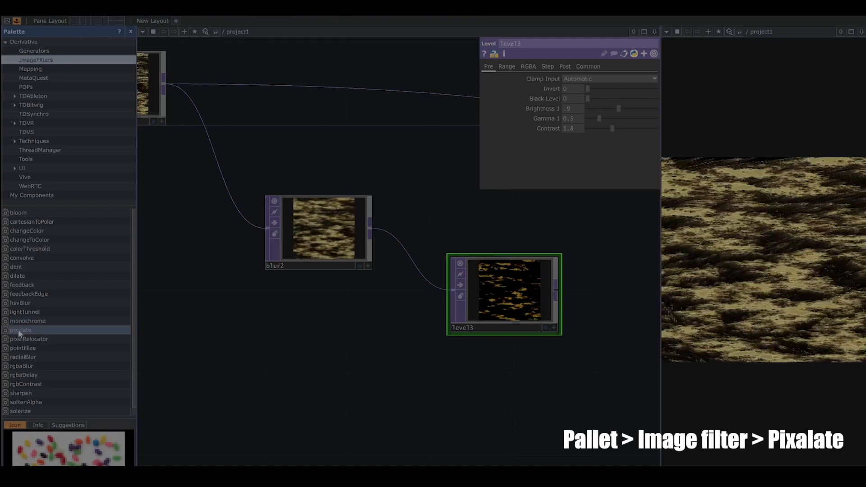
pyautogui.moveTo(18, 329); pyautogui.dragTo(615, 301)
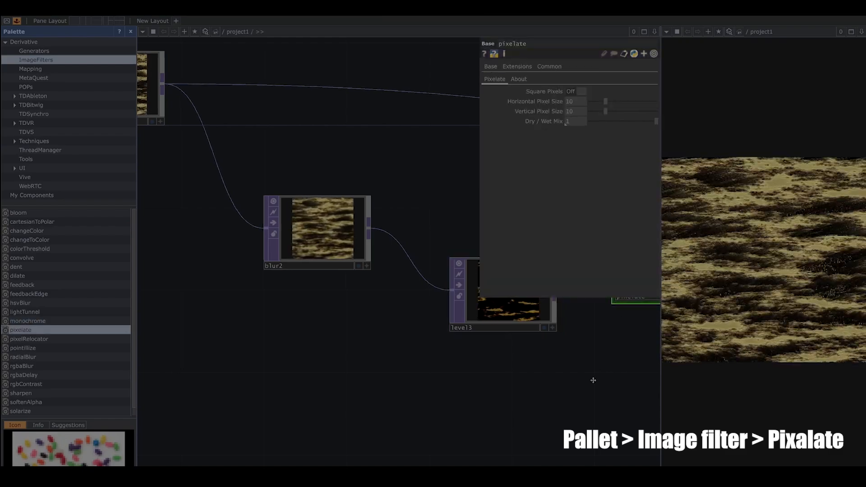
pyautogui.moveTo(591, 379); pyautogui.dragTo(290, 387)
pyautogui.moveTo(370, 298); pyautogui.dragTo(389, 350)
pyautogui.moveTo(255, 305); pyautogui.dragTo(337, 295)
pyautogui.moveTo(364, 333); pyautogui.dragTo(345, 271)
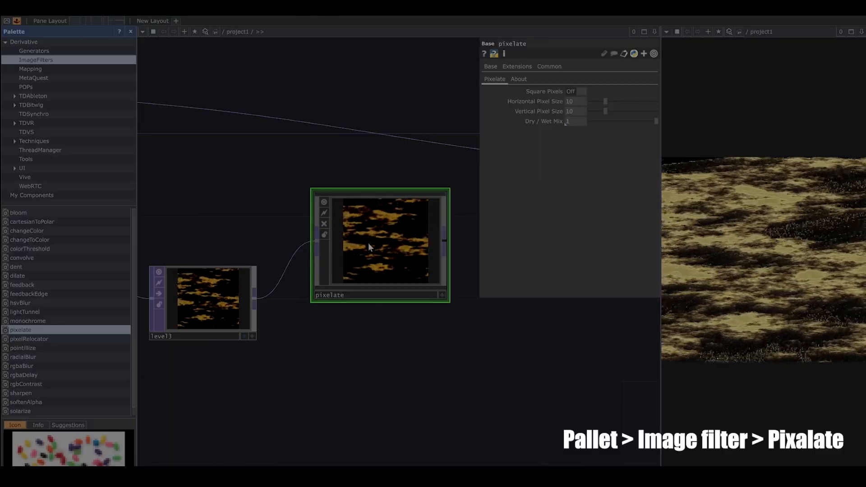
pyautogui.moveTo(368, 242); pyautogui.dragTo(347, 244)
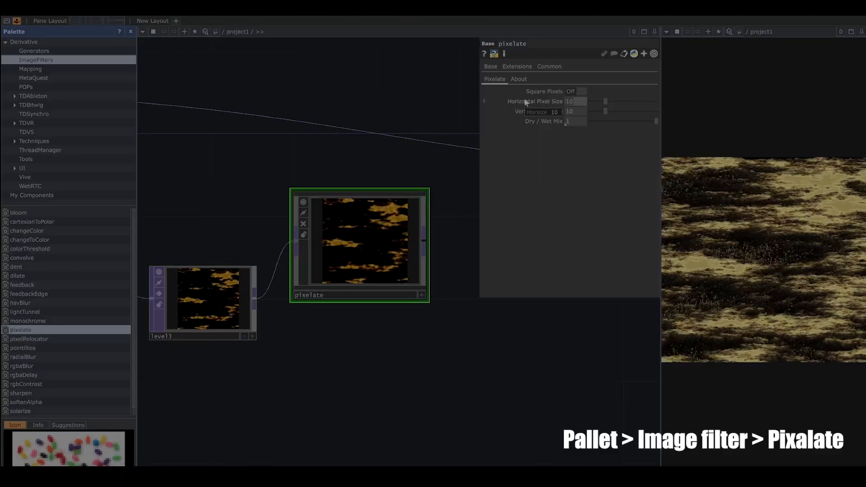
# Set the pixelate component's Horizontal Pixel Size to 23 and view its image up close
pyautogui.write('23')
pyautogui.press('Return')
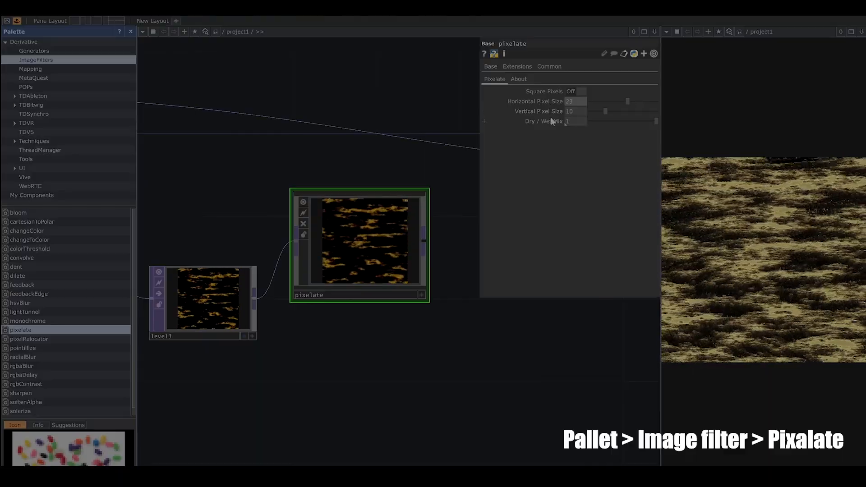
pyautogui.scroll(5, 340, 235)
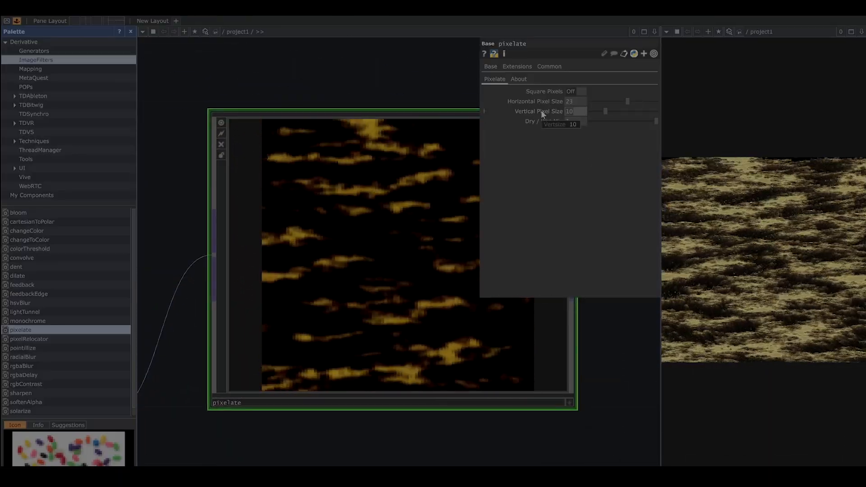
# Set the pixelate component's Vertical Pixel Size to 25
pyautogui.write('25')
pyautogui.press('Return')
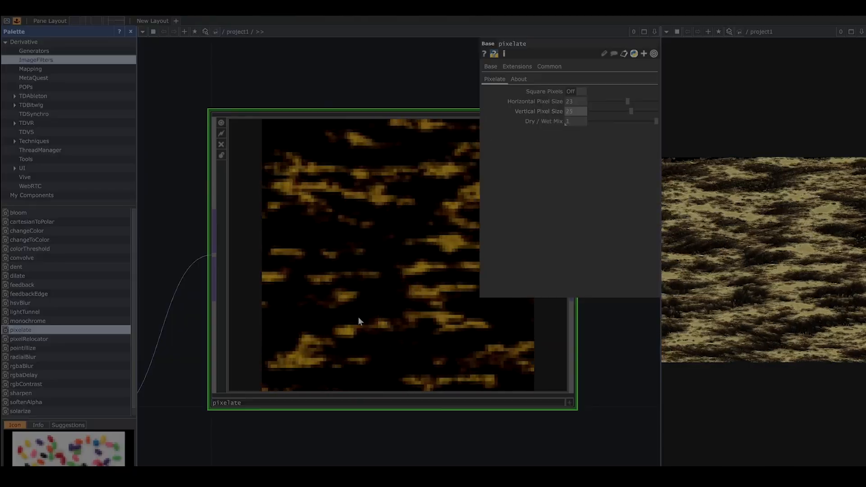
pyautogui.scroll(-5, 358, 317)
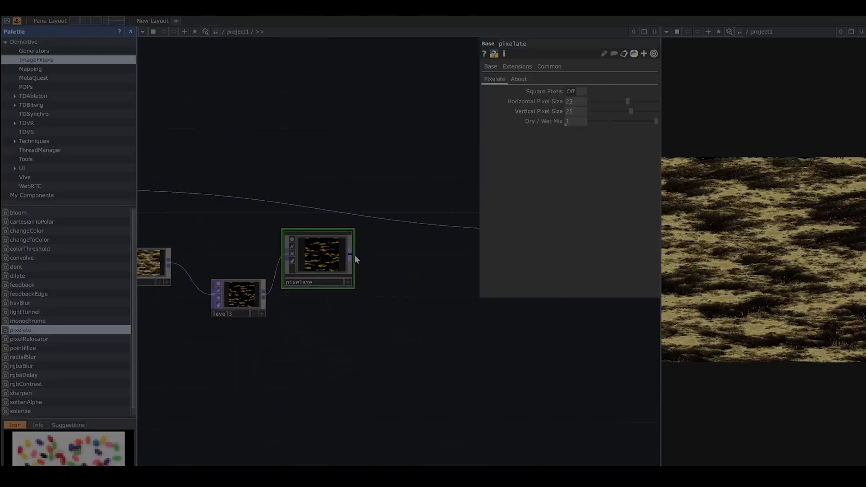
# Add a Composite TOP after pixelate, connect level3 as its second input, and inspect the multiplied image
pyautogui.rightClick(354, 254)
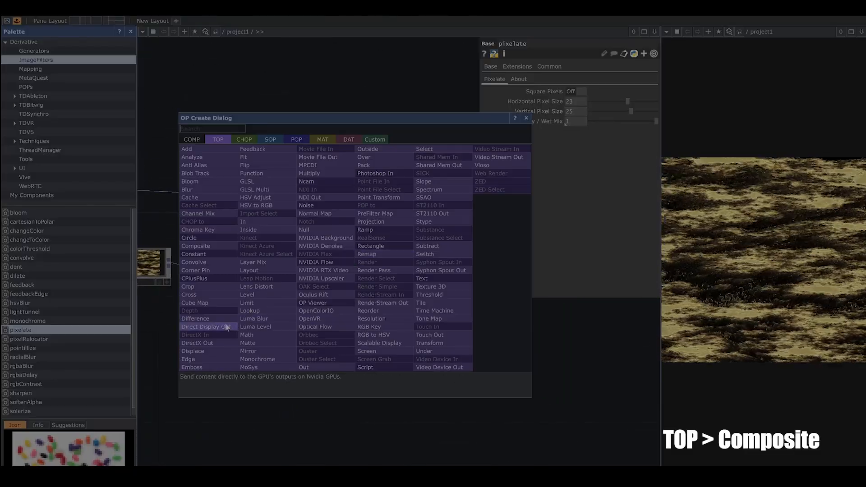
pyautogui.click(220, 247)
pyautogui.click(408, 308)
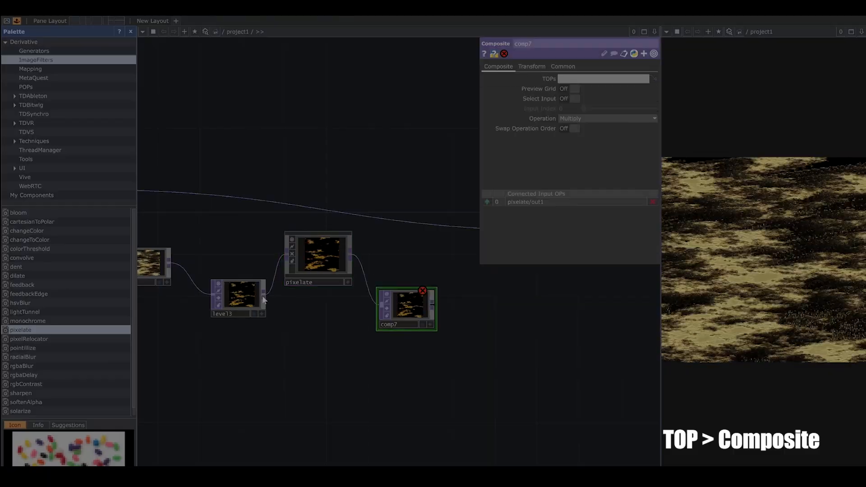
pyautogui.moveTo(280, 322); pyautogui.dragTo(461, 303)
pyautogui.scroll(3, 440, 313)
pyautogui.scroll(4, 440, 313)
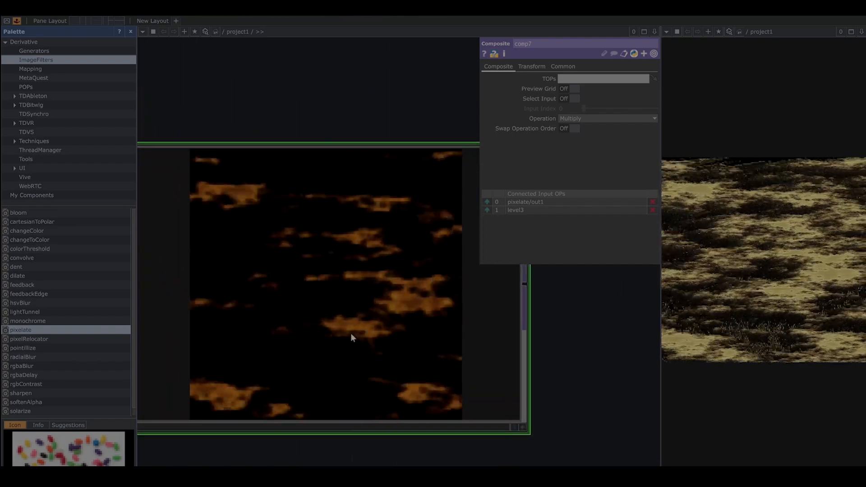
# Move the final null TOP farther downstream to make room after comp7, and close the Palette
pyautogui.scroll(-6, 409, 321)
pyautogui.scroll(-2, 408, 319)
pyautogui.moveTo(297, 267); pyautogui.dragTo(276, 259)
pyautogui.moveTo(405, 368); pyautogui.dragTo(380, 373)
pyautogui.scroll(-4, 397, 377)
pyautogui.scroll(-1, 423, 381)
pyautogui.moveTo(456, 371); pyautogui.dragTo(484, 366)
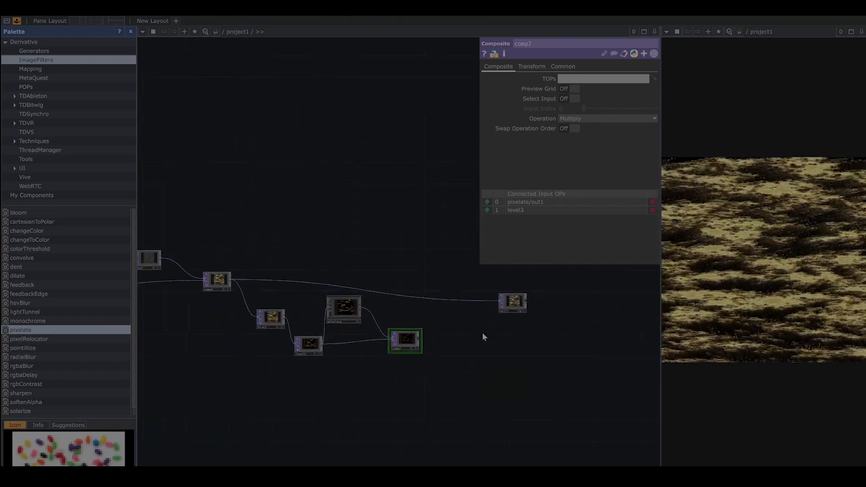
pyautogui.moveTo(483, 332); pyautogui.dragTo(313, 329)
pyautogui.moveTo(341, 296); pyautogui.dragTo(527, 296)
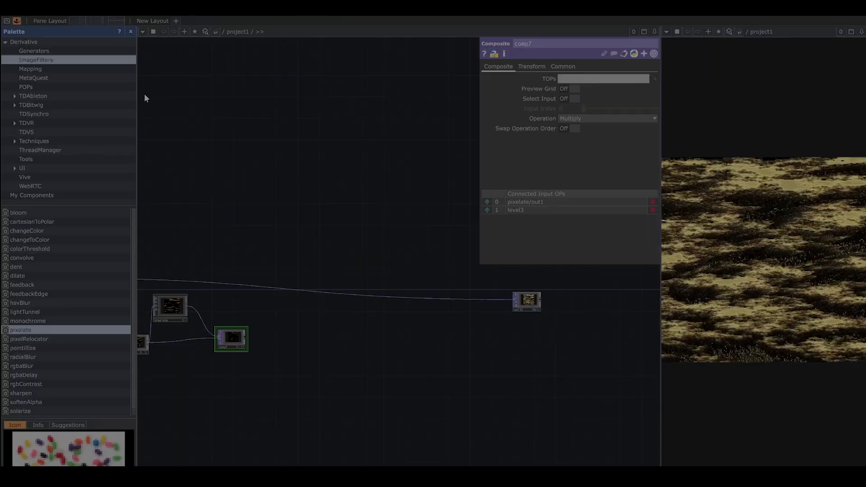
pyautogui.click(131, 31)
pyautogui.moveTo(175, 253); pyautogui.dragTo(458, 261)
pyautogui.moveTo(456, 351); pyautogui.dragTo(420, 342)
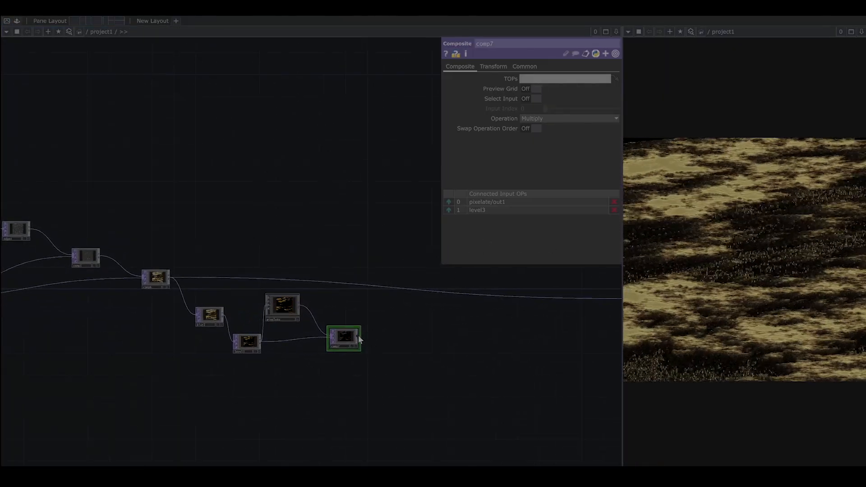
# Add a Composite TOP after comp7 and connect comp6 as its second input
pyautogui.rightClick(358, 334)
pyautogui.click(203, 332)
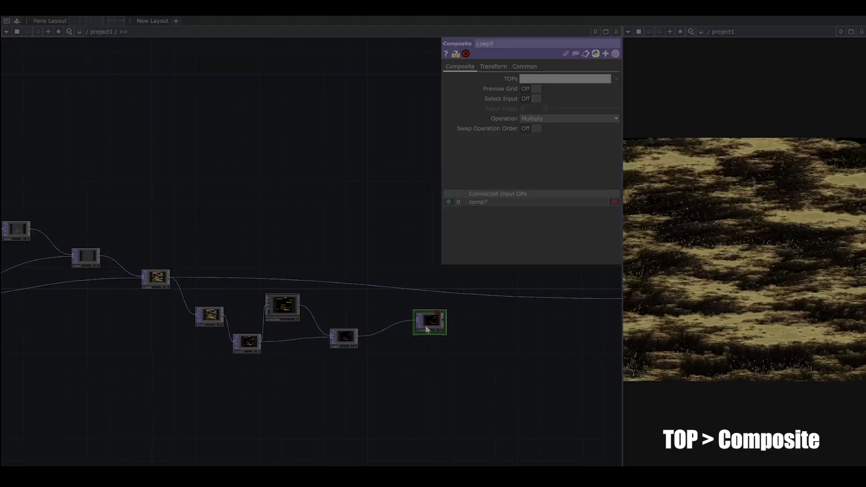
pyautogui.click(435, 301)
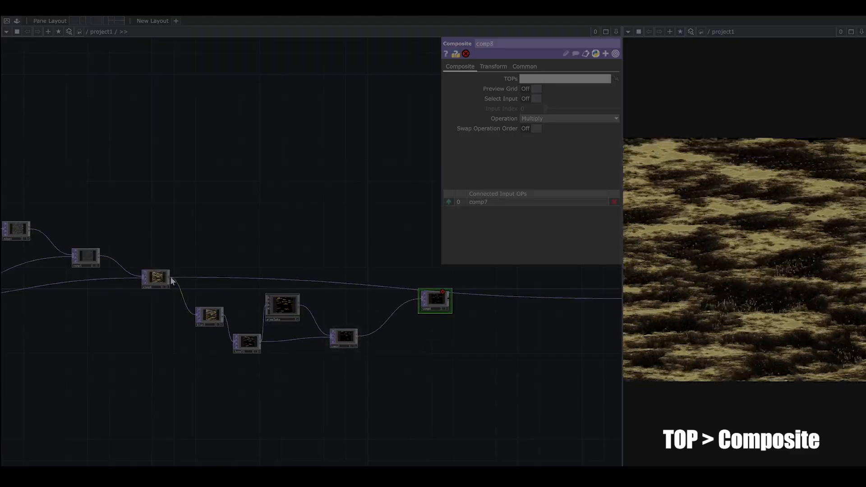
pyautogui.moveTo(163, 279); pyautogui.dragTo(157, 269)
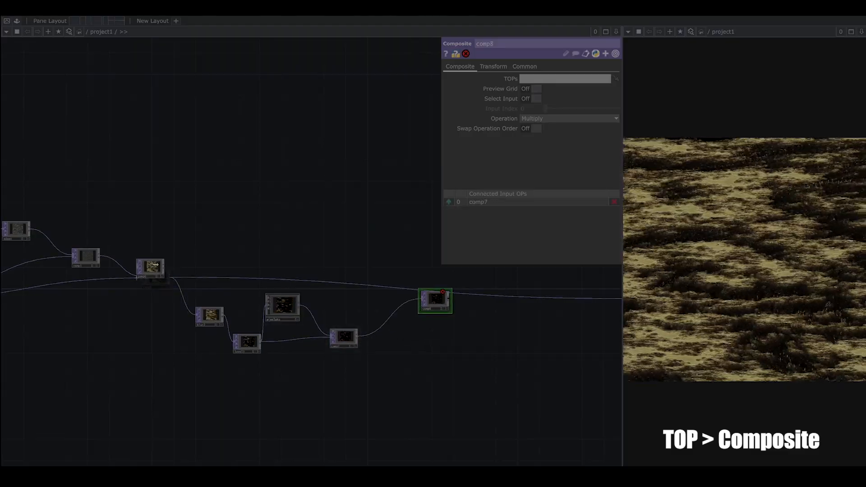
pyautogui.moveTo(228, 243); pyautogui.dragTo(207, 233)
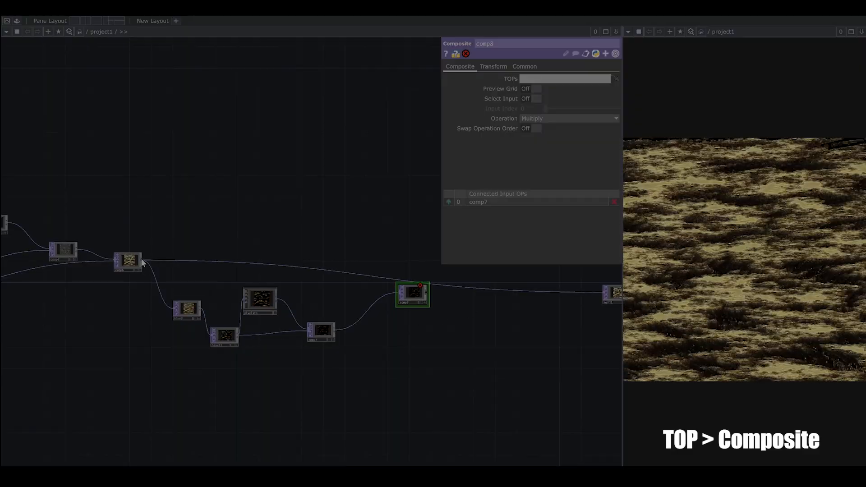
pyautogui.scroll(5, 141, 265)
pyautogui.scroll(-3, 137, 261)
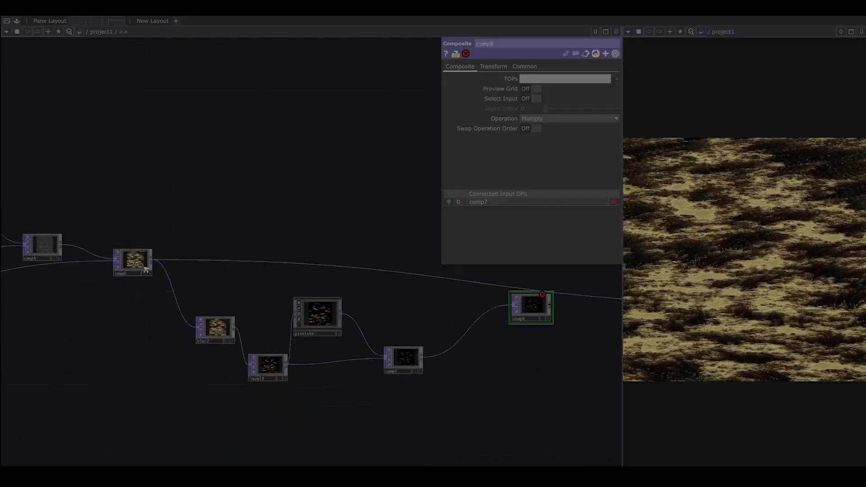
pyautogui.scroll(5, 137, 317)
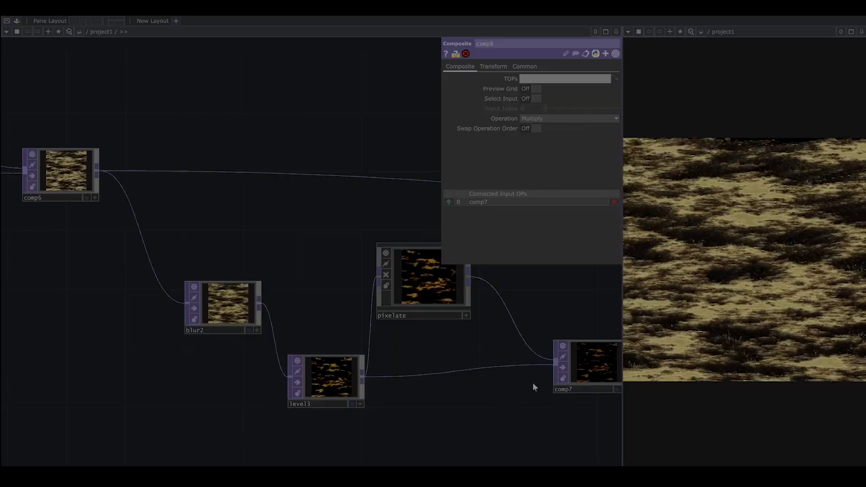
pyautogui.scroll(-6, 412, 379)
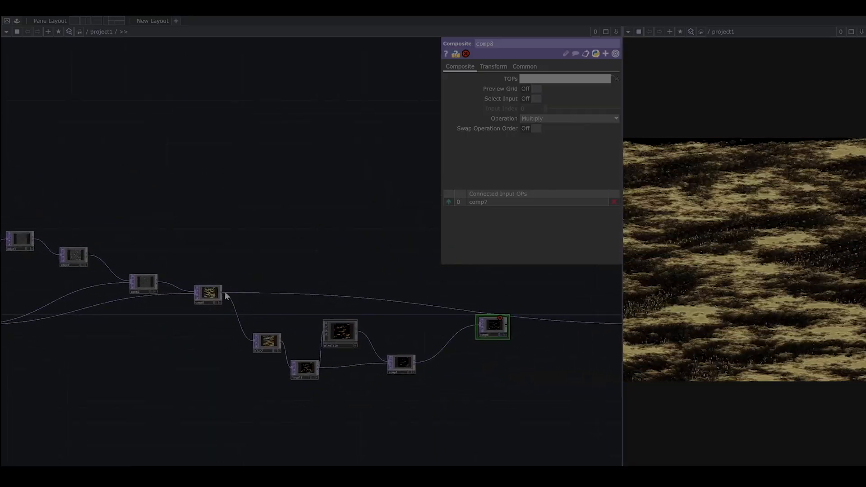
pyautogui.moveTo(223, 291); pyautogui.dragTo(469, 327)
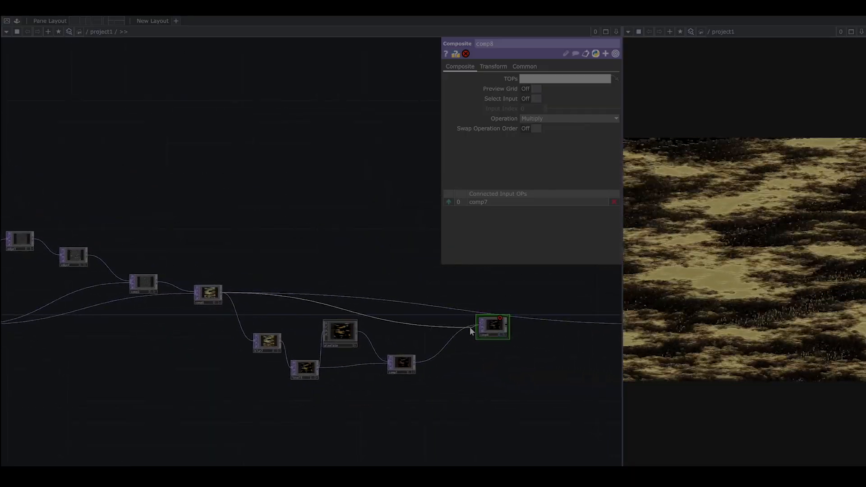
# Set comp8's Operation to Difference and inspect its image up close
pyautogui.scroll(5, 376, 333)
pyautogui.scroll(3, 379, 315)
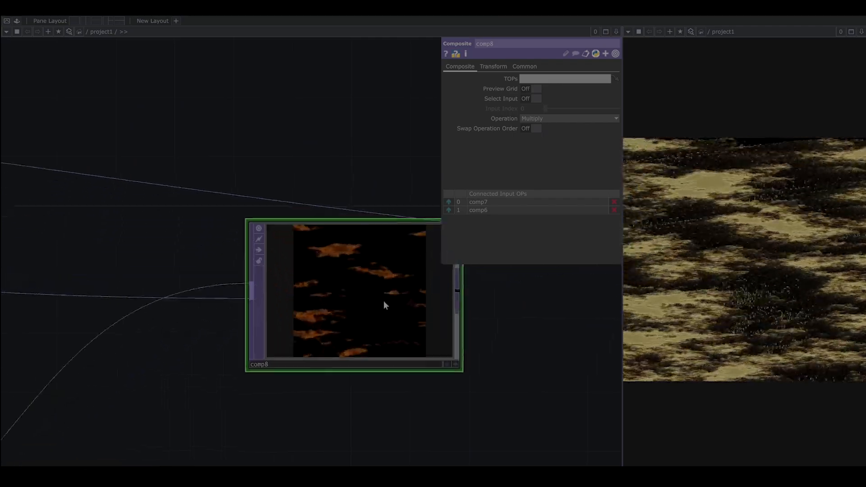
pyautogui.click(563, 118)
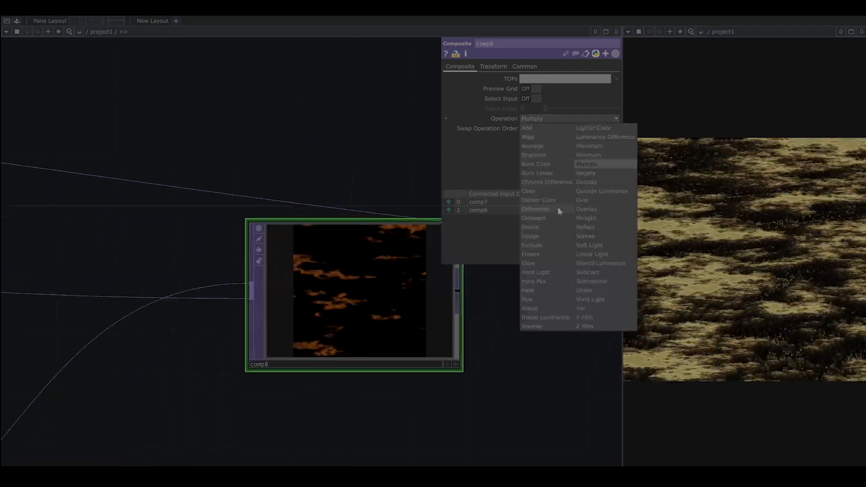
pyautogui.click(539, 208)
pyautogui.scroll(4, 451, 352)
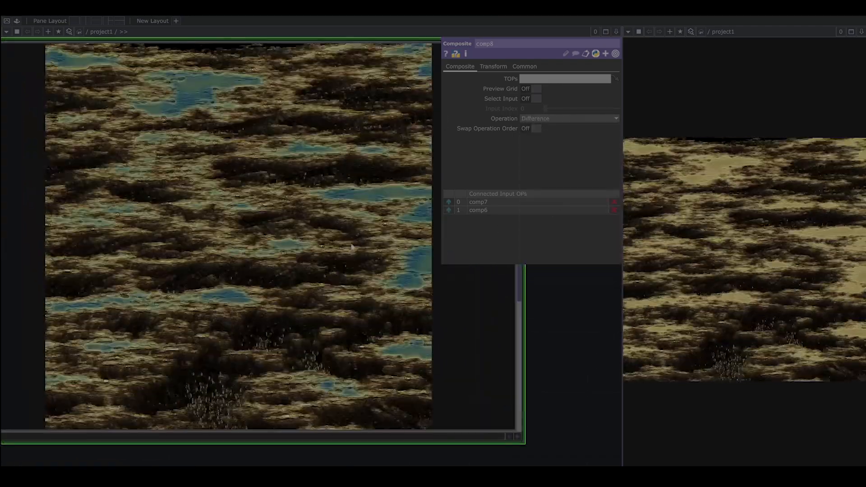
pyautogui.scroll(-5, 335, 267)
pyautogui.scroll(-2, 335, 268)
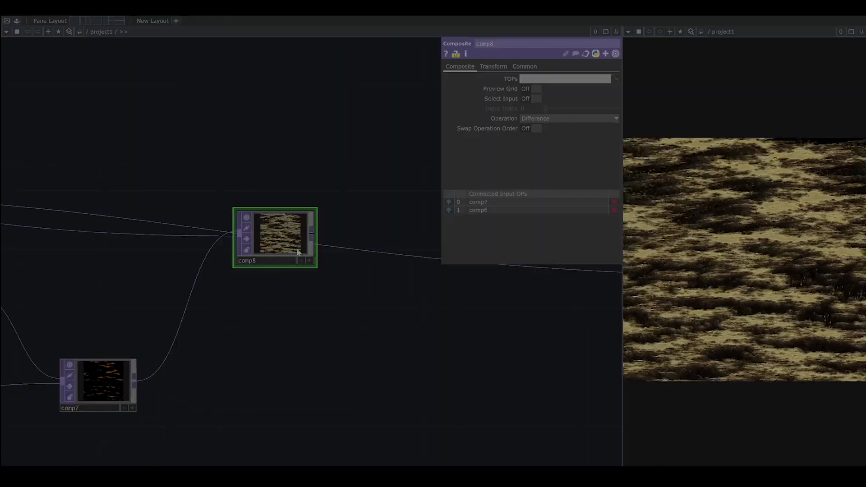
pyautogui.scroll(-4, 342, 356)
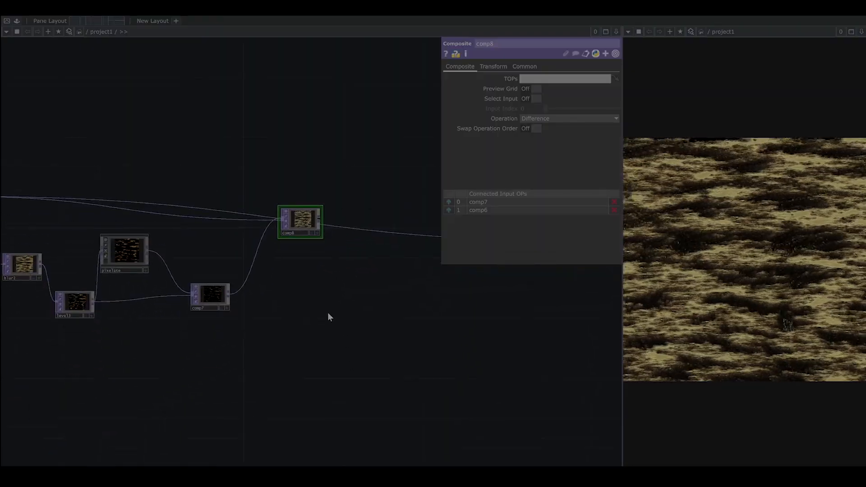
# Add an Edge TOP below comp8 and connect the pixelate component's output to its input
pyautogui.press('Tab')
pyautogui.click(180, 417)
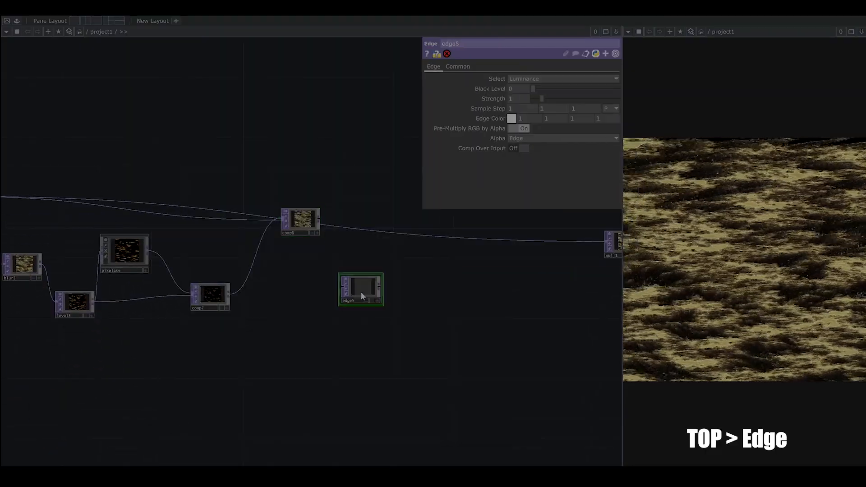
pyautogui.click(360, 291)
pyautogui.moveTo(312, 286); pyautogui.dragTo(343, 286)
pyautogui.scroll(10, 378, 291)
pyautogui.scroll(-5, 359, 284)
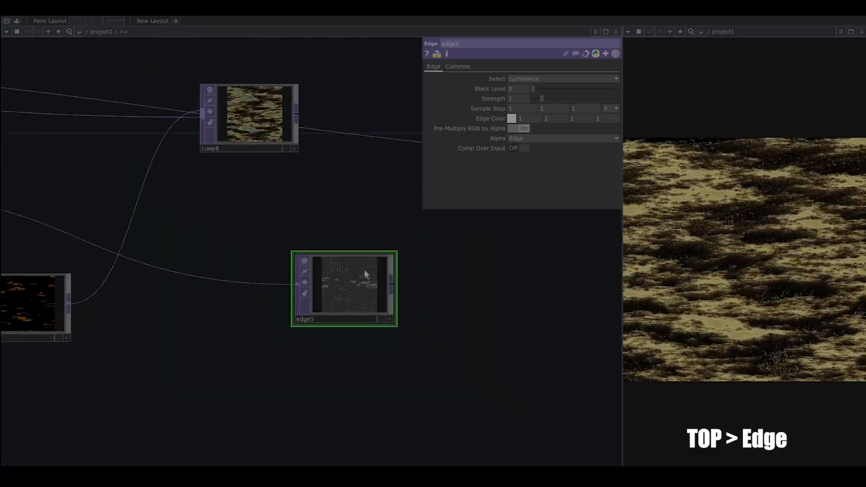
# Insert a Composite TOP into the wire running from comp6 to the final null
pyautogui.rightClick(358, 197)
pyautogui.click(367, 198)
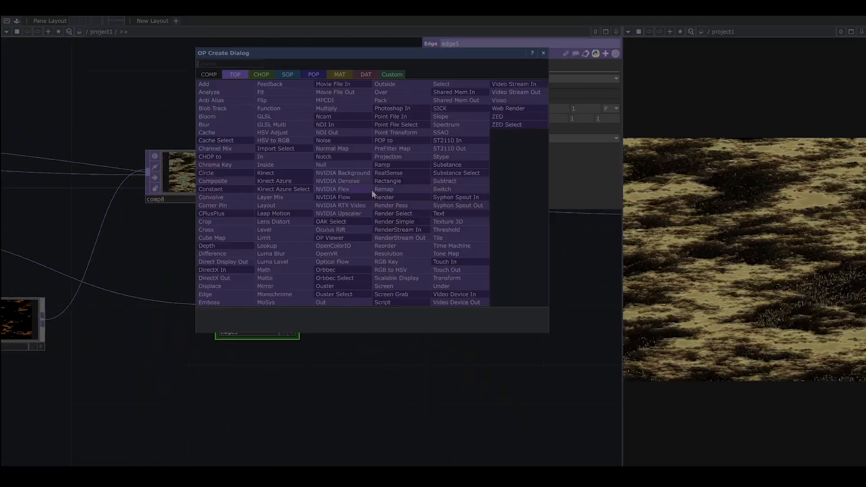
pyautogui.click(241, 181)
pyautogui.click(364, 186)
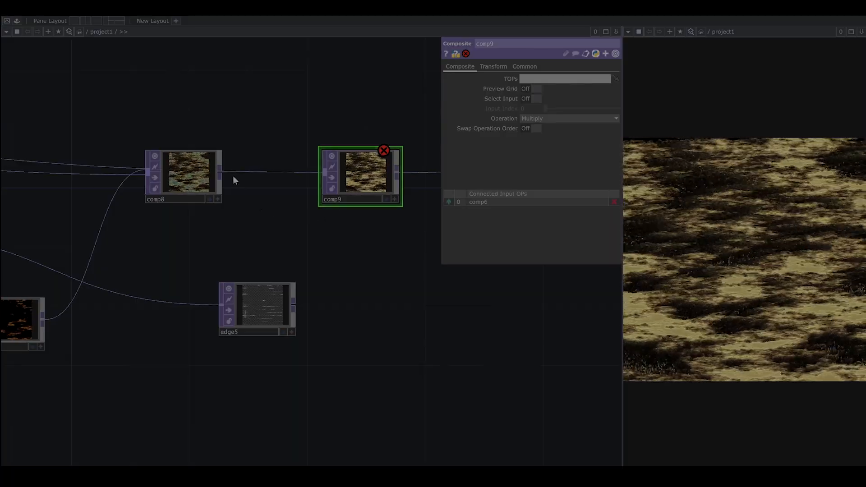
# Replace comp9's first input with comp8 and connect edge5 as its second input
pyautogui.click(255, 172)
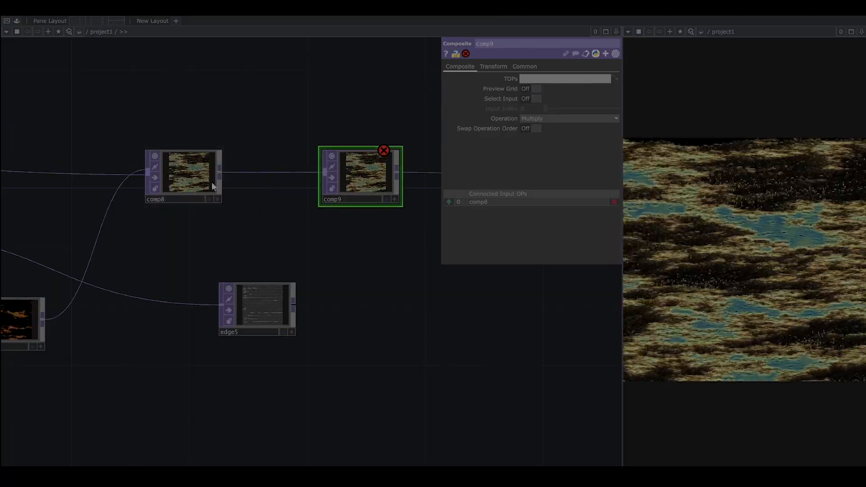
pyautogui.click(212, 182)
pyautogui.click(346, 193)
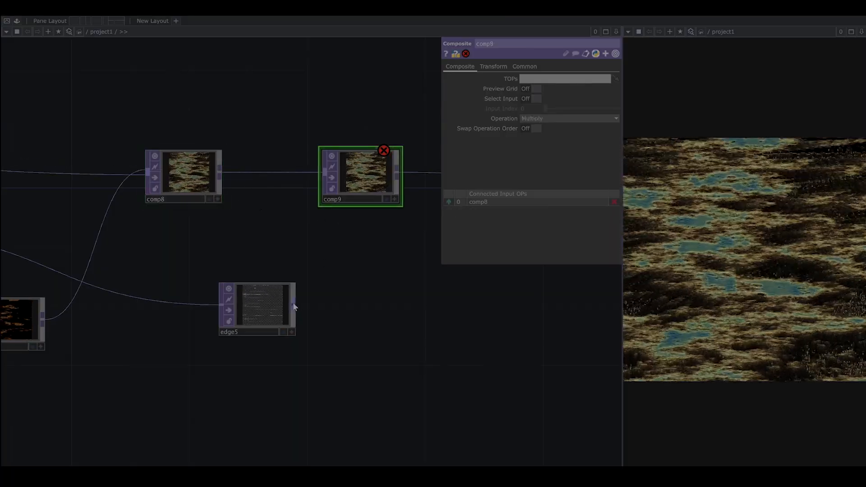
pyautogui.moveTo(293, 305); pyautogui.dragTo(354, 181)
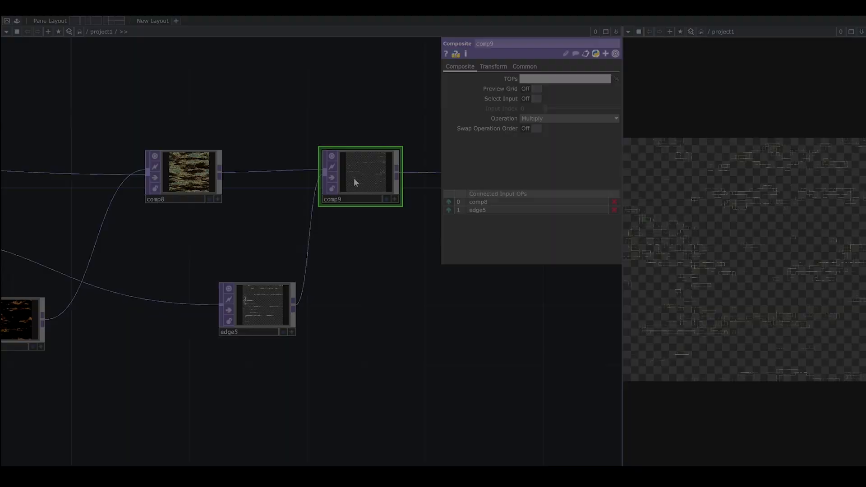
# Set comp9's Operation to Difference and inspect the resulting image up close
pyautogui.click(546, 118)
pyautogui.click(546, 210)
pyautogui.scroll(10, 370, 175)
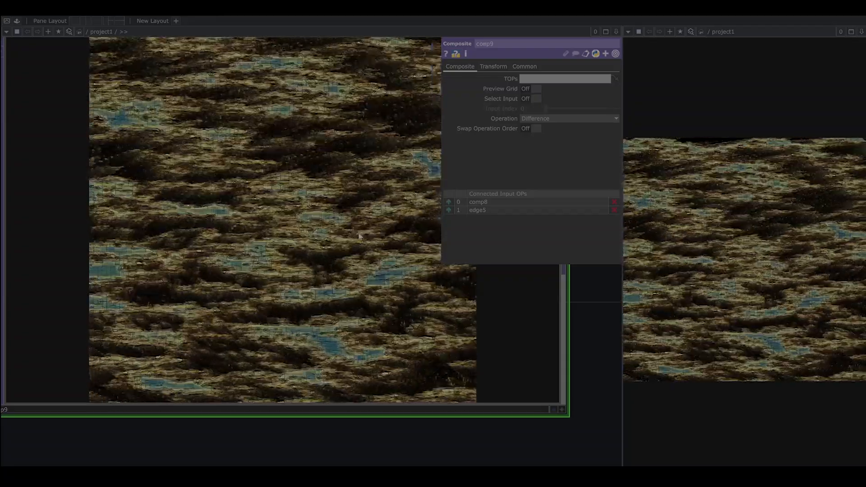
pyautogui.scroll(-10, 359, 236)
pyautogui.moveTo(353, 344); pyautogui.dragTo(462, 334)
pyautogui.scroll(-5, 462, 334)
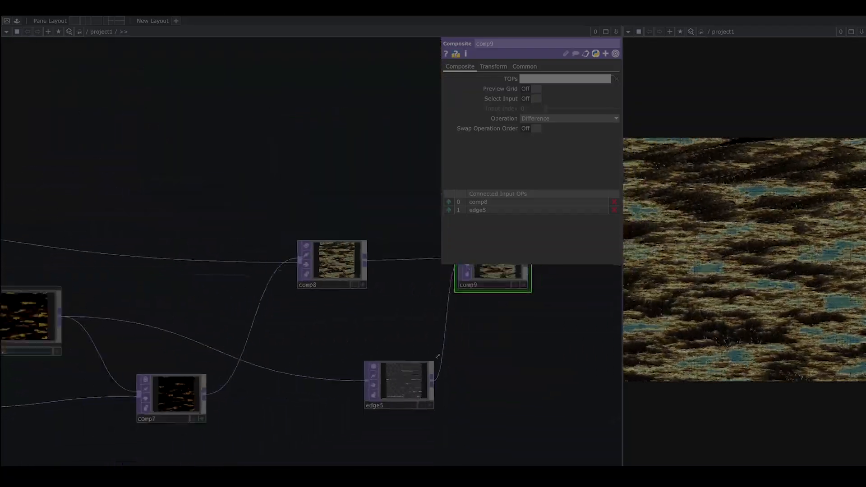
# Limit the parameter display to non-default parameters only
pyautogui.moveTo(408, 403); pyautogui.dragTo(525, 371)
pyautogui.moveTo(420, 421); pyautogui.dragTo(451, 402)
pyautogui.click(615, 54)
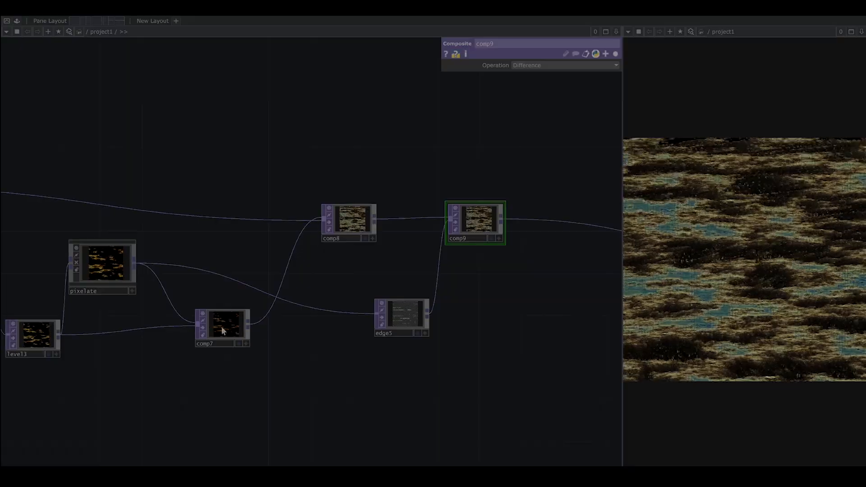
# Move edge5 slightly up, replace its pixelate input with comp7, and inspect comp9's image
pyautogui.moveTo(390, 324); pyautogui.dragTo(390, 313)
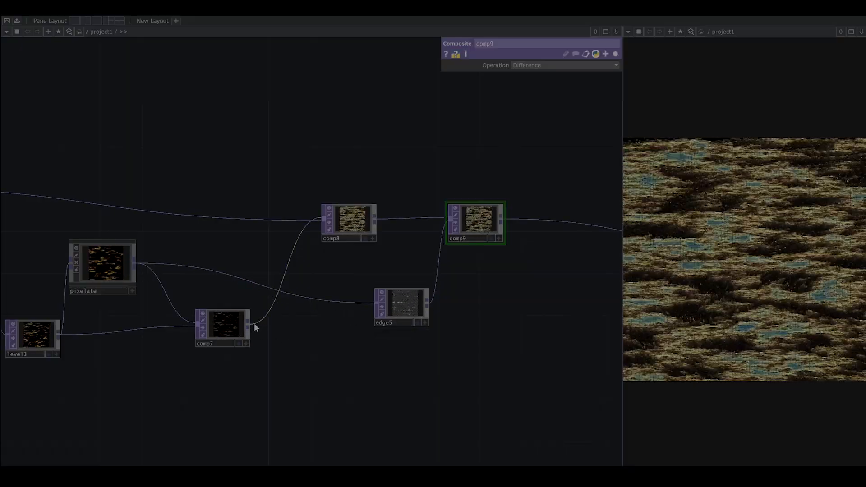
pyautogui.click(249, 323)
pyautogui.click(318, 298)
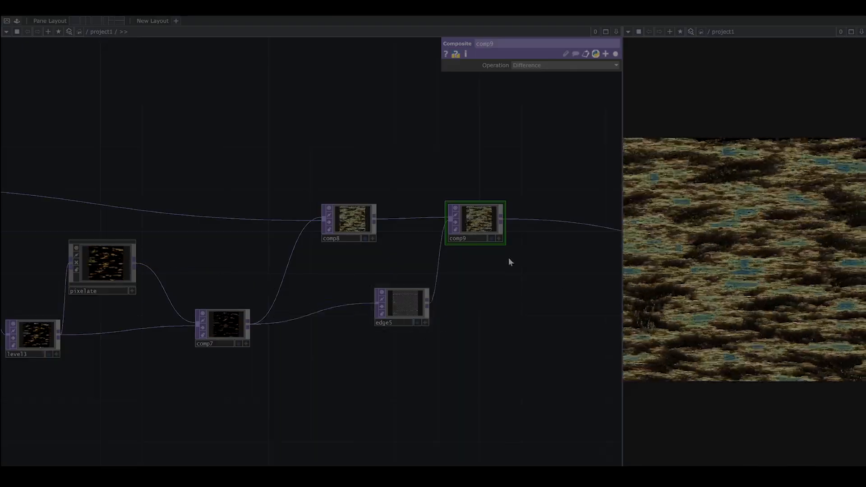
pyautogui.scroll(6, 480, 221)
pyautogui.scroll(4, 480, 221)
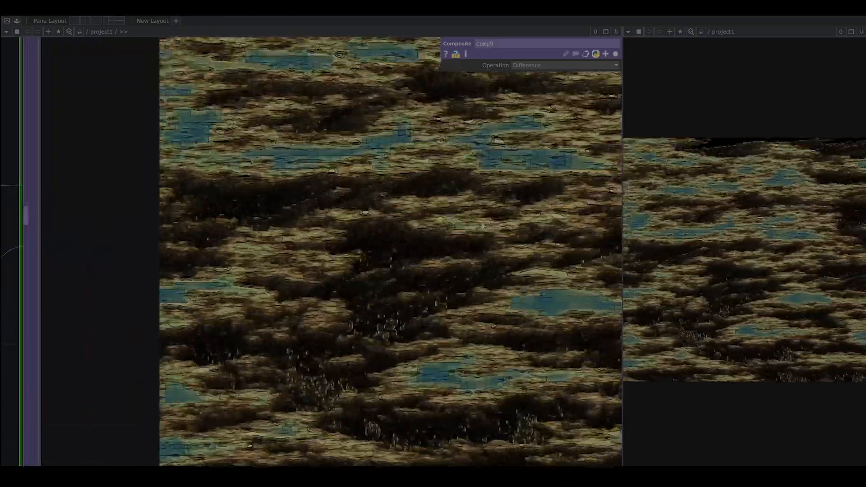
# Set the pixelate component's Vertical Pixel Size to 28
pyautogui.scroll(-10, 481, 223)
pyautogui.moveTo(475, 379); pyautogui.dragTo(551, 371)
pyautogui.moveTo(162, 264); pyautogui.dragTo(237, 280)
pyautogui.click(123, 285)
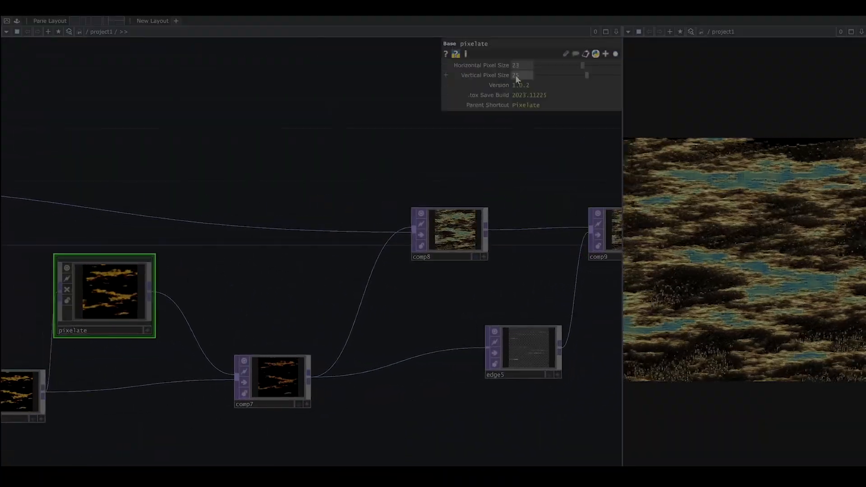
pyautogui.write('28')
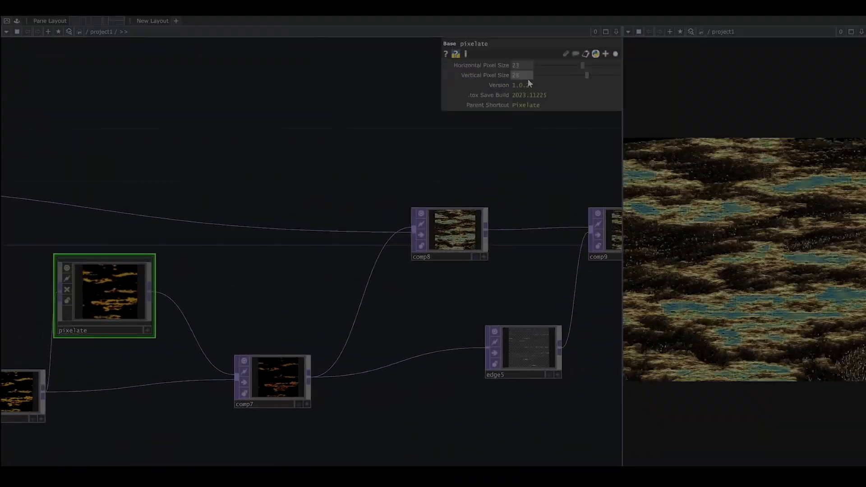
pyautogui.press('Return')
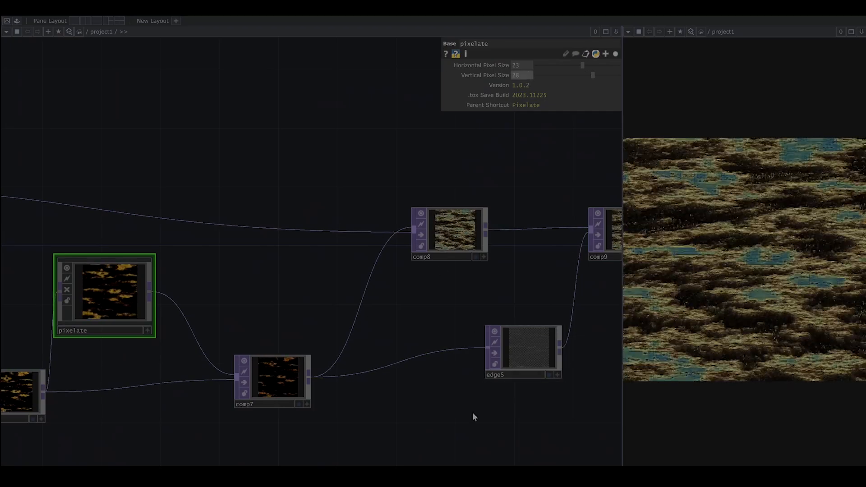
# Add a Limit TOP below the wire between comp9 and null1 and feed it from comp9
pyautogui.moveTo(537, 436); pyautogui.dragTo(403, 409)
pyautogui.scroll(-5, 399, 367)
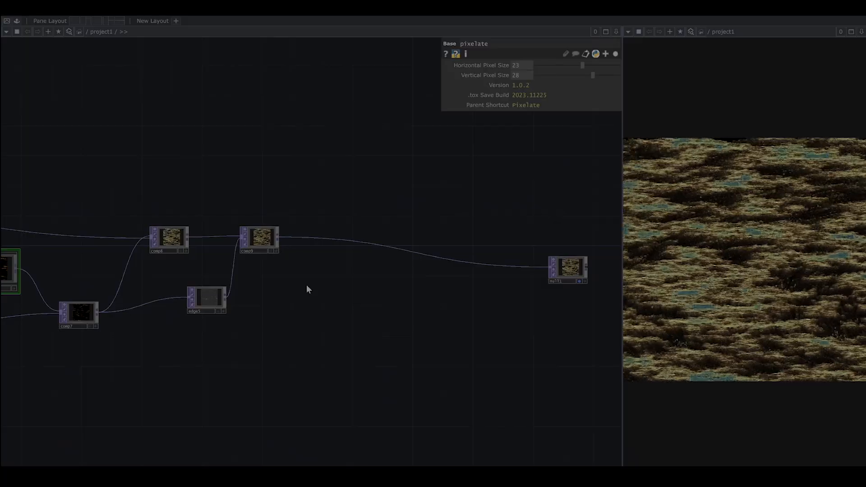
pyautogui.press('Tab')
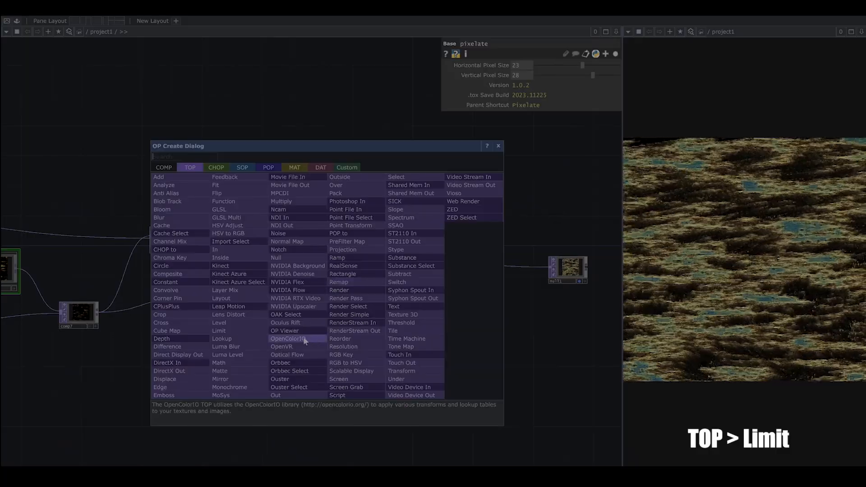
pyautogui.click(235, 331)
pyautogui.click(327, 292)
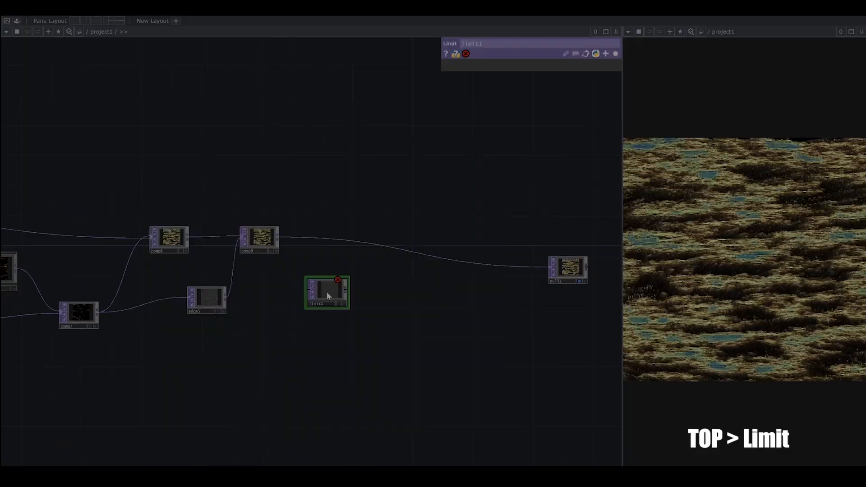
pyautogui.scroll(4, 288, 253)
pyautogui.moveTo(279, 199); pyautogui.dragTo(345, 328)
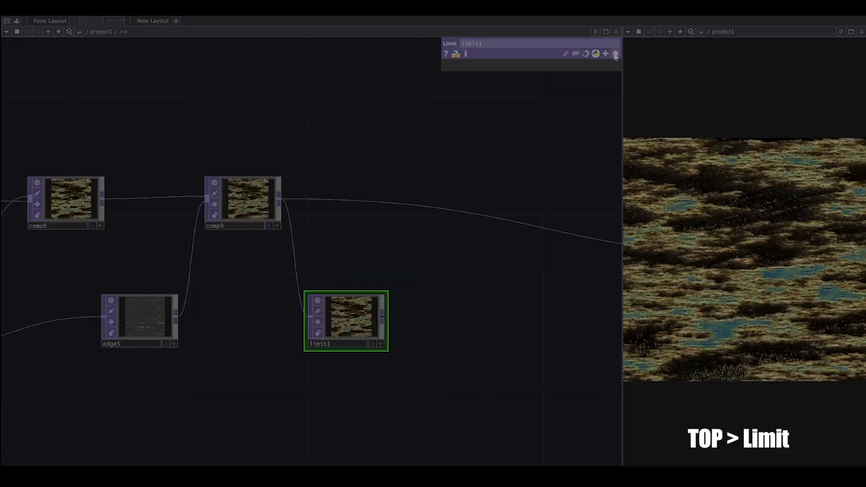
# Show all of limit1's parameters and set its Quantize Position to Round
pyautogui.click(615, 54)
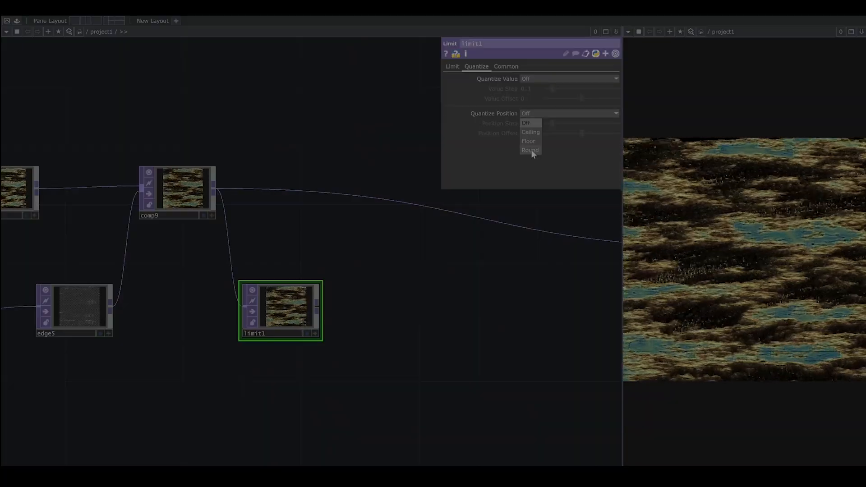
pyautogui.click(532, 150)
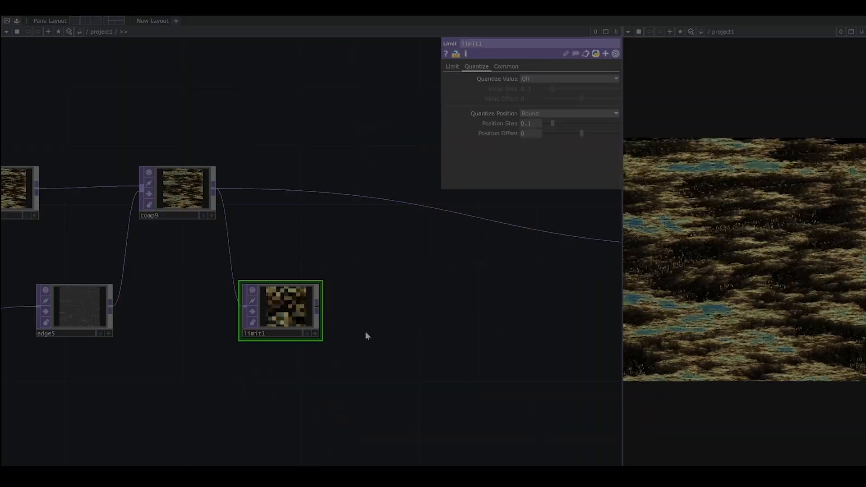
pyautogui.scroll(5, 289, 333)
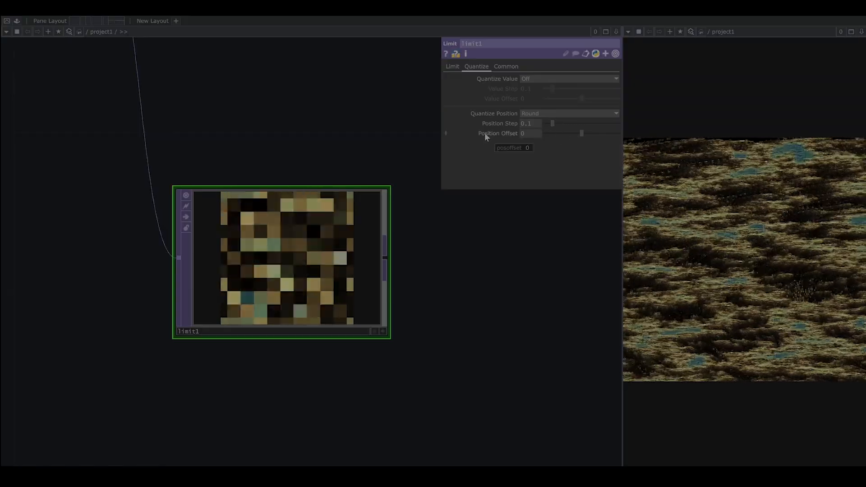
# Set limit1's Position Offset to -1 and Position Step to 0.375
pyautogui.moveTo(582, 134); pyautogui.dragTo(539, 141)
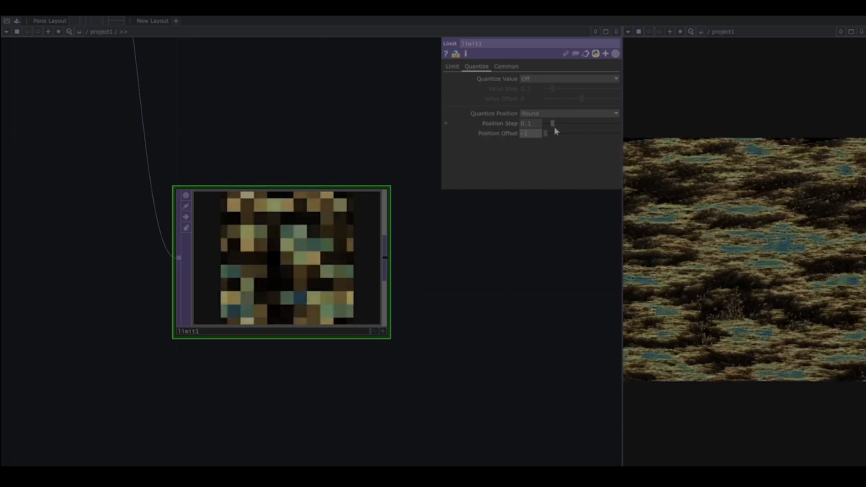
pyautogui.moveTo(552, 123)
pyautogui.mouseDown()
pyautogui.moveTo(569, 126)
pyautogui.moveTo(550, 126)
pyautogui.mouseUp()
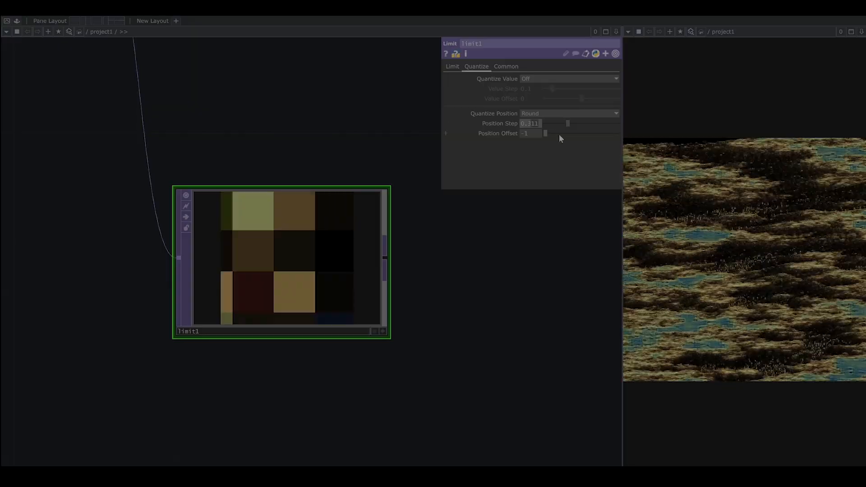
pyautogui.write('7')
pyautogui.press('Return')
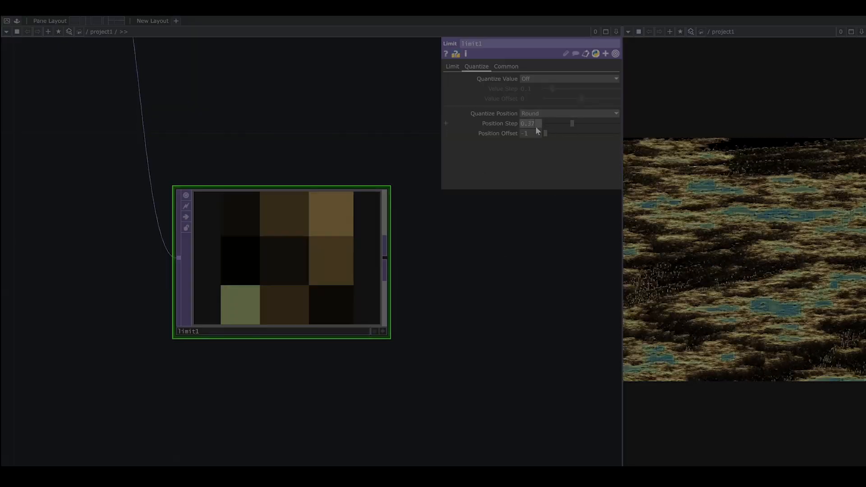
pyautogui.write('5')
pyautogui.press('Return')
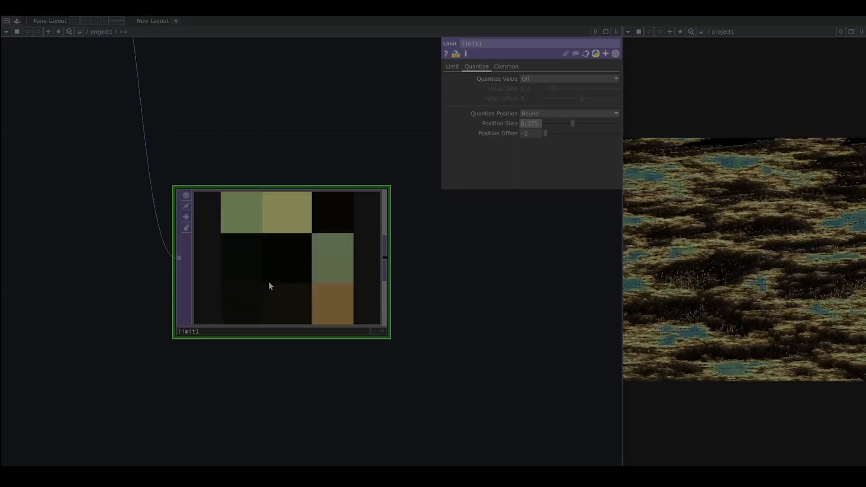
# Add a Displace TOP after limit1, using limit1 as its first input and comp9 as its second
pyautogui.scroll(-5, 390, 305)
pyautogui.moveTo(391, 305); pyautogui.dragTo(330, 324)
pyautogui.scroll(7, 266, 315)
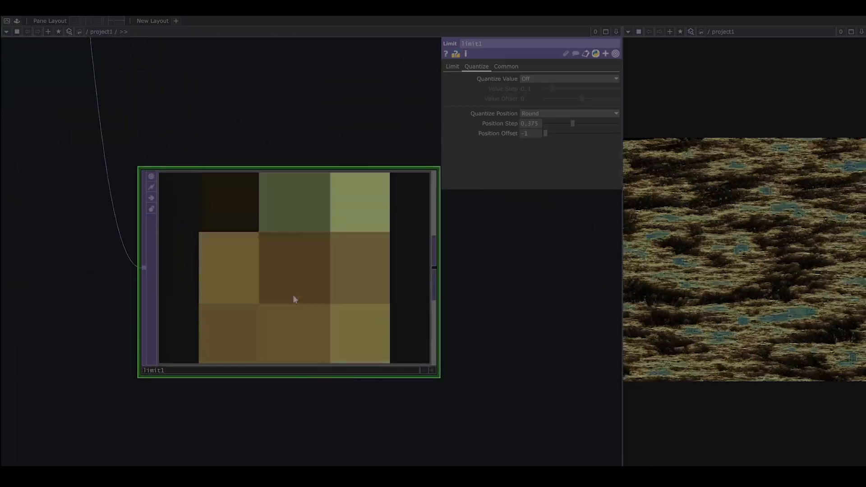
pyautogui.scroll(-8, 293, 299)
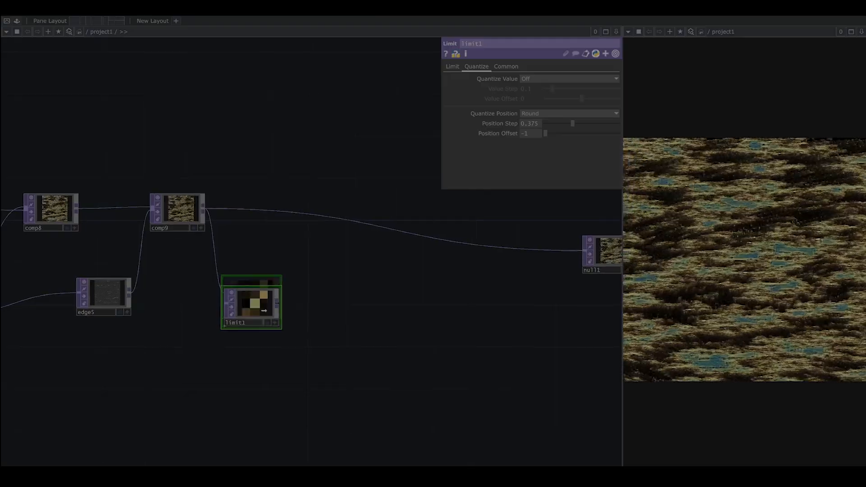
pyautogui.rightClick(278, 302)
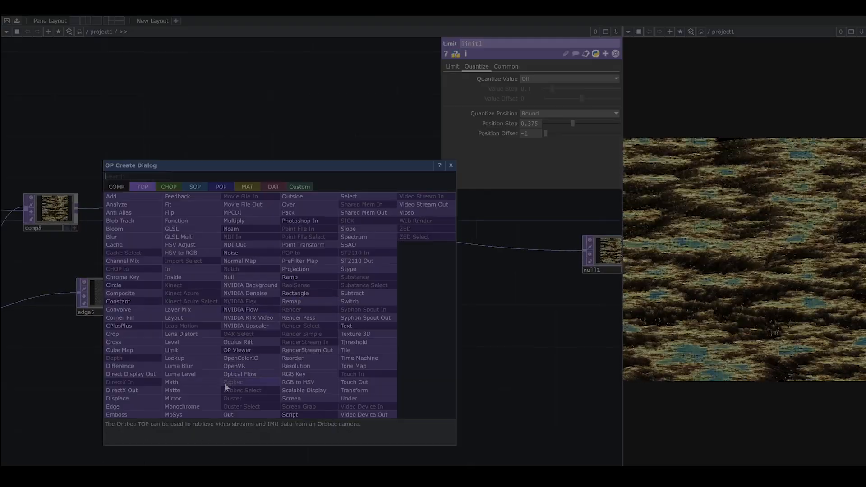
pyautogui.click(117, 398)
pyautogui.click(420, 280)
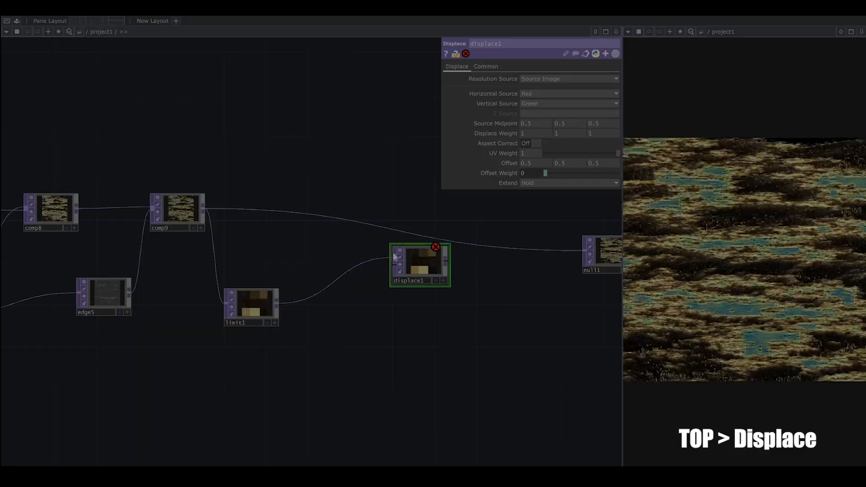
pyautogui.click(203, 210)
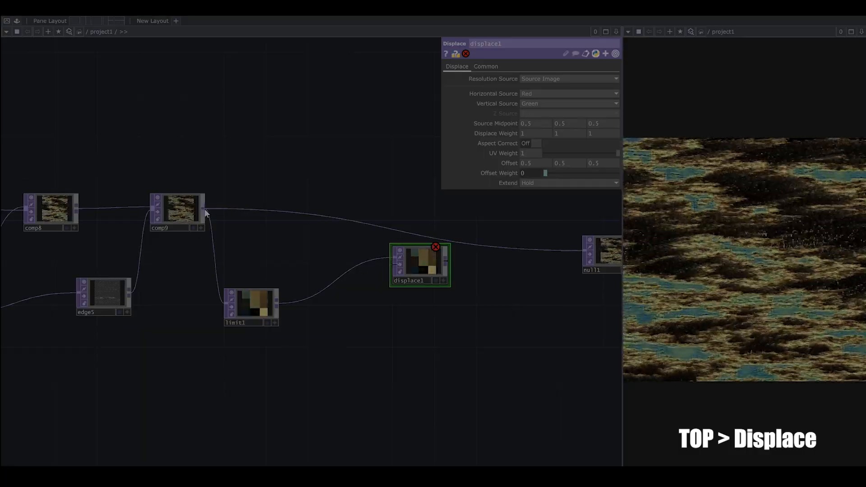
# Inspect displace1's image and set its Displace Weight to 0.22, 0.25 and 0.2
pyautogui.scroll(6, 399, 252)
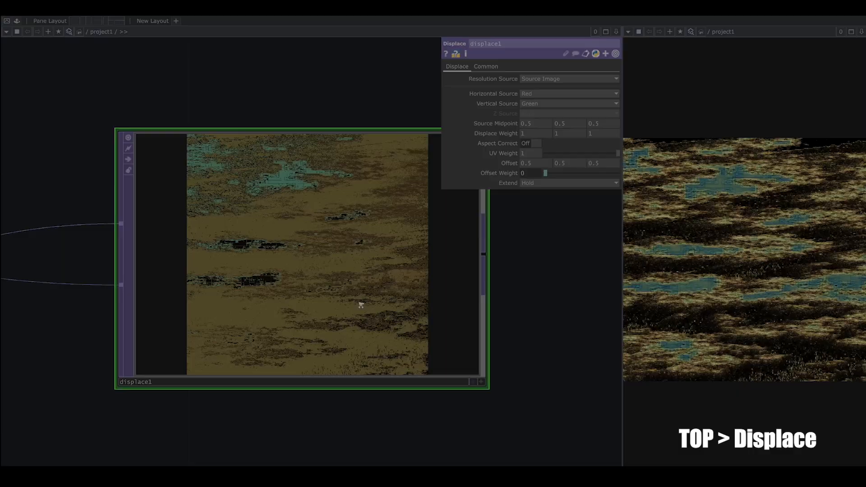
pyautogui.scroll(3, 368, 304)
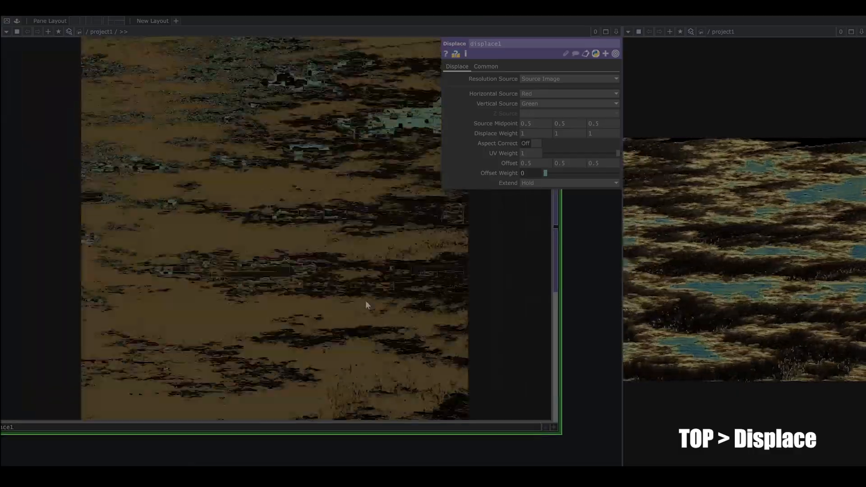
pyautogui.scroll(-4, 368, 304)
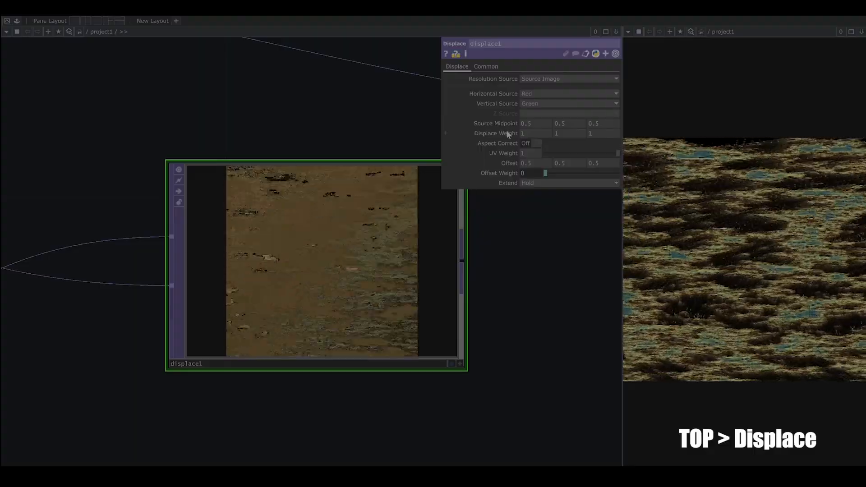
pyautogui.moveTo(506, 133); pyautogui.dragTo(548, 142, button='middle')
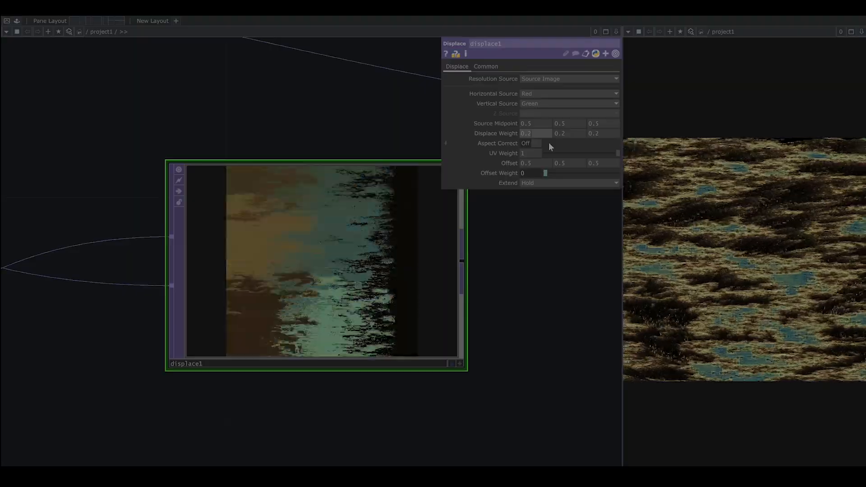
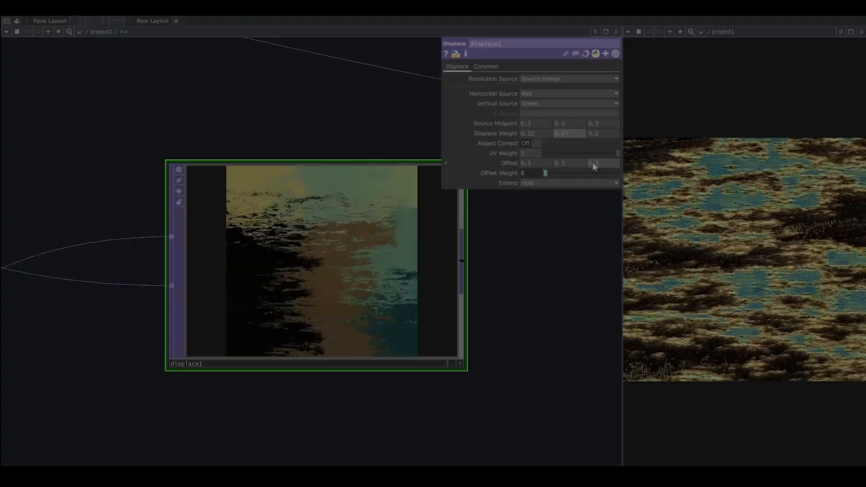
pyautogui.write('5')
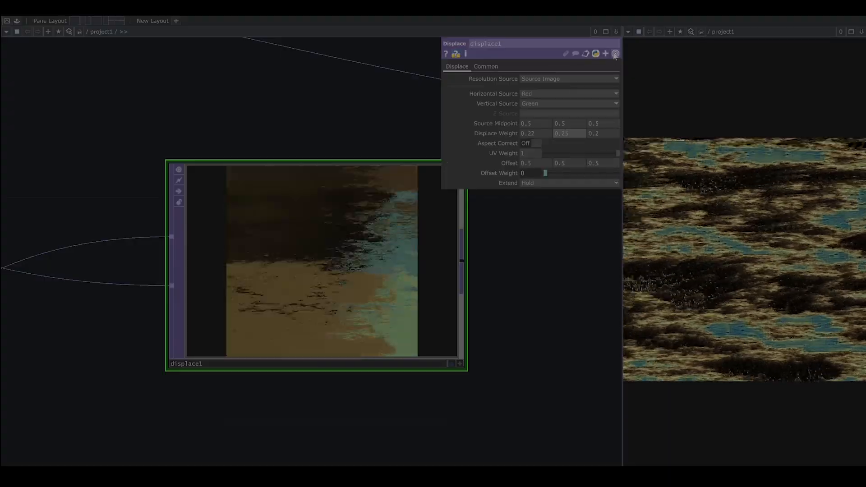
# Insert a Composite TOP into the wire between comp9 and null1 and connect displace1 as its second input
pyautogui.scroll(2, 329, 320)
pyautogui.scroll(-6, 329, 321)
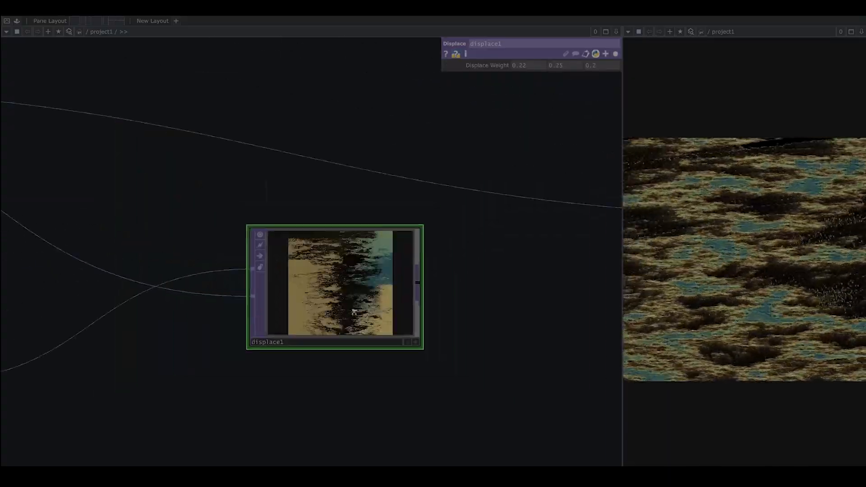
pyautogui.moveTo(496, 249); pyautogui.dragTo(397, 243)
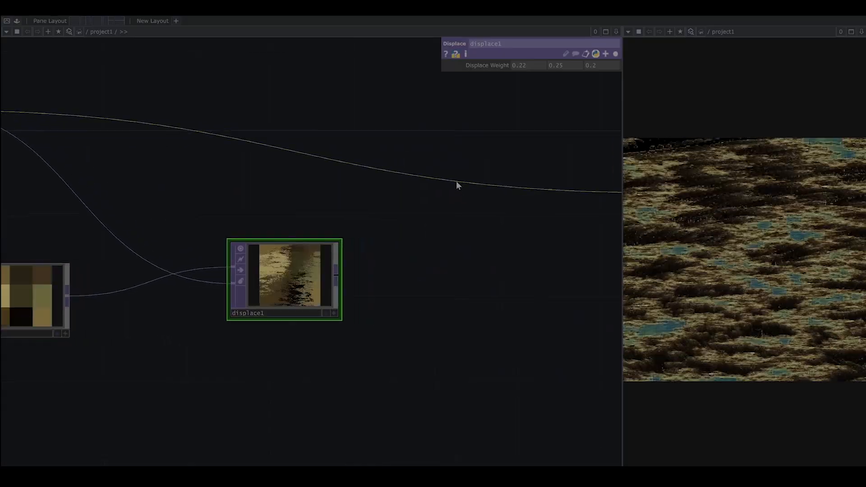
pyautogui.rightClick(457, 181)
pyautogui.click(477, 175)
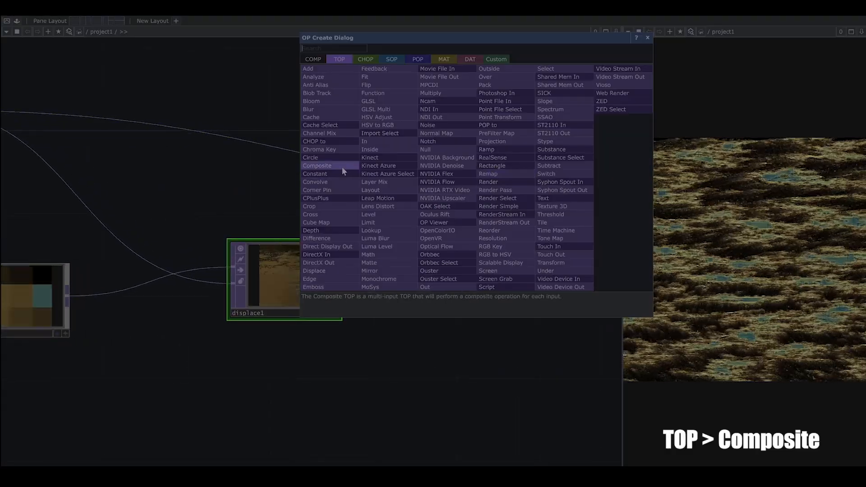
pyautogui.click(342, 166)
pyautogui.moveTo(339, 279); pyautogui.dragTo(419, 173)
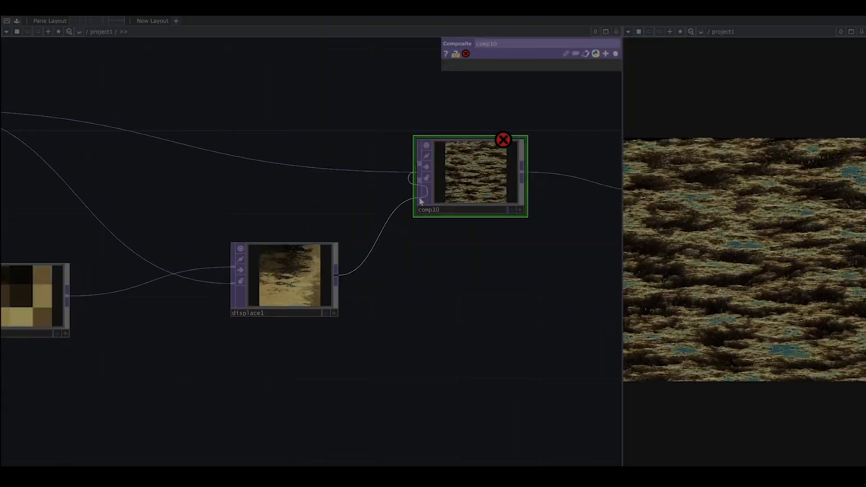
# Move limit1 and displace1 closer together below the main chain, and move null1 farther away from comp10
pyautogui.scroll(-4, 451, 307)
pyautogui.moveTo(452, 335); pyautogui.dragTo(386, 336)
pyautogui.click(185, 210)
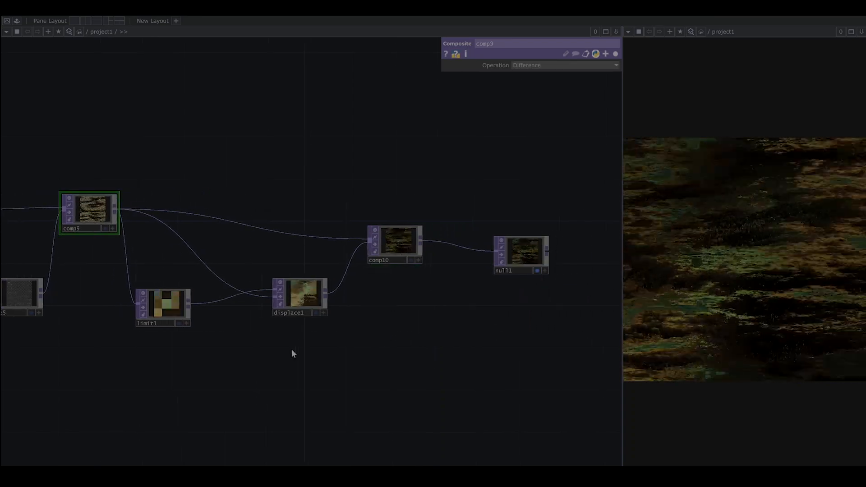
pyautogui.moveTo(271, 352); pyautogui.dragTo(298, 338)
pyautogui.moveTo(202, 341); pyautogui.dragTo(207, 342)
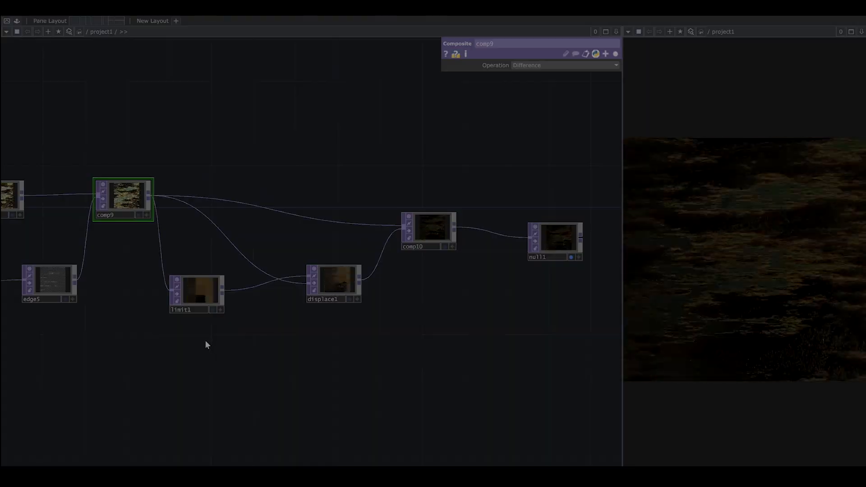
pyautogui.moveTo(202, 289); pyautogui.dragTo(192, 299)
pyautogui.moveTo(347, 298); pyautogui.dragTo(305, 319)
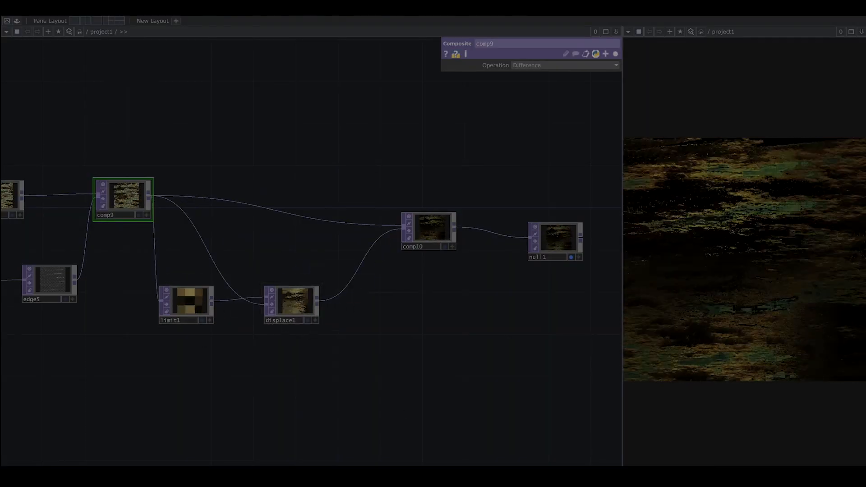
pyautogui.moveTo(530, 374); pyautogui.dragTo(476, 369)
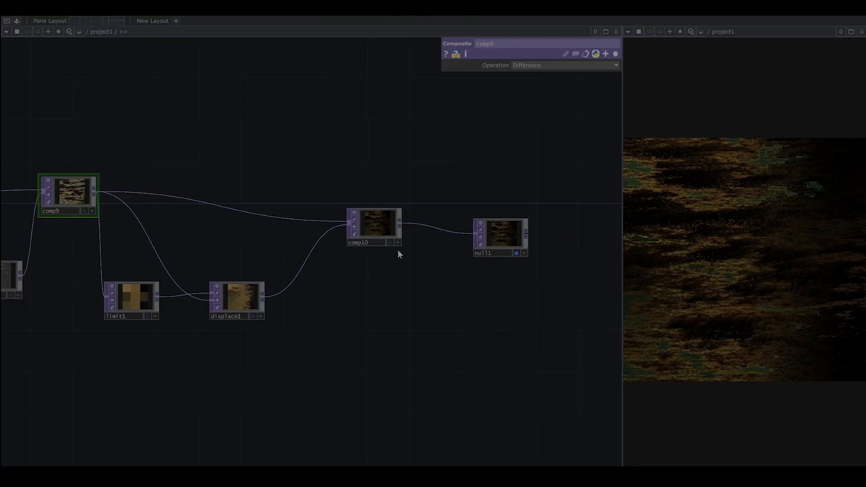
pyautogui.moveTo(549, 234); pyautogui.dragTo(595, 226)
# Show all of displace1's parameters, set its UV Weight to 0.814 and inspect its output image
pyautogui.moveTo(477, 280); pyautogui.dragTo(555, 272)
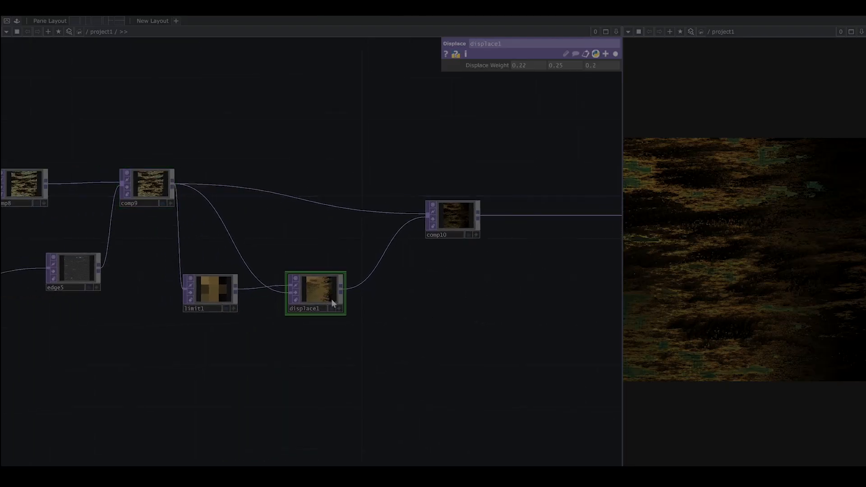
pyautogui.click(615, 54)
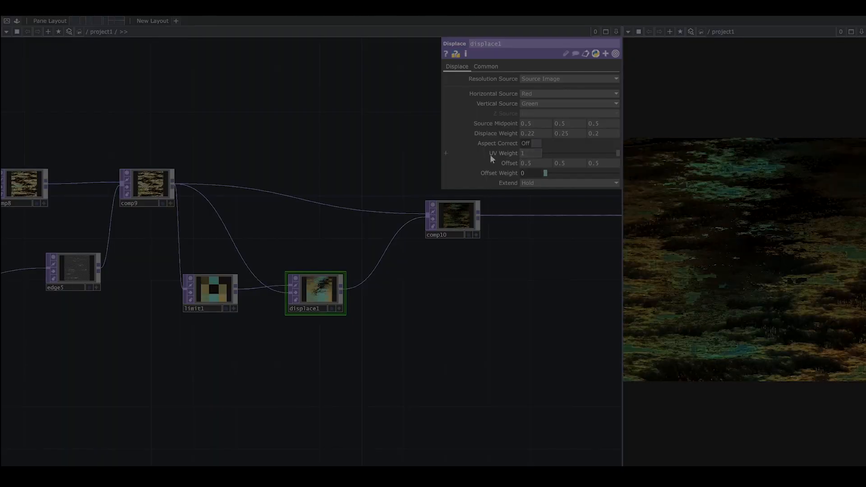
pyautogui.moveTo(617, 152); pyautogui.dragTo(604, 154)
pyautogui.scroll(5, 367, 335)
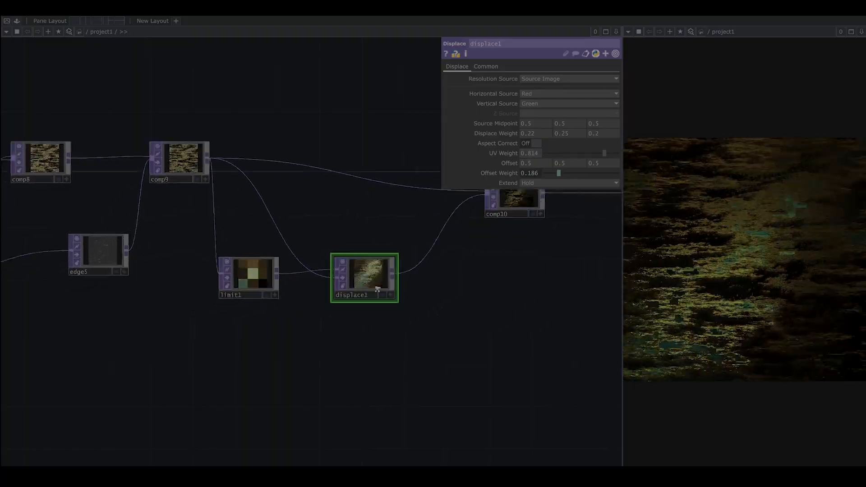
pyautogui.scroll(4, 381, 285)
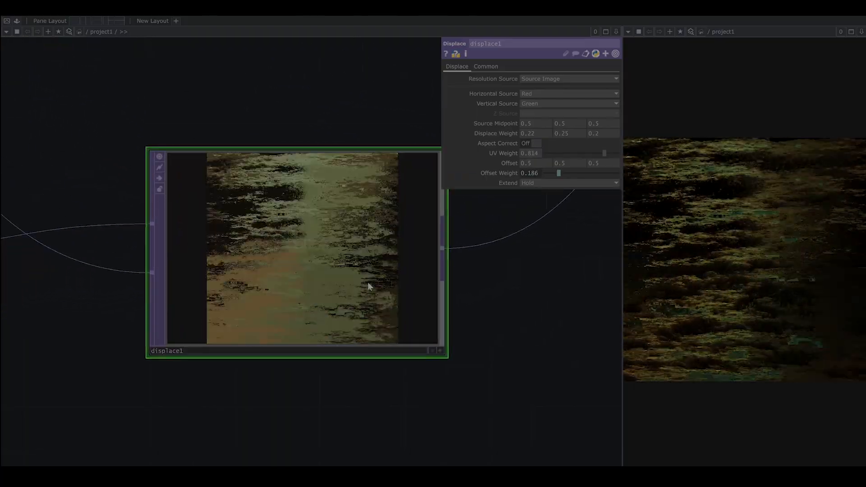
pyautogui.scroll(-8, 373, 289)
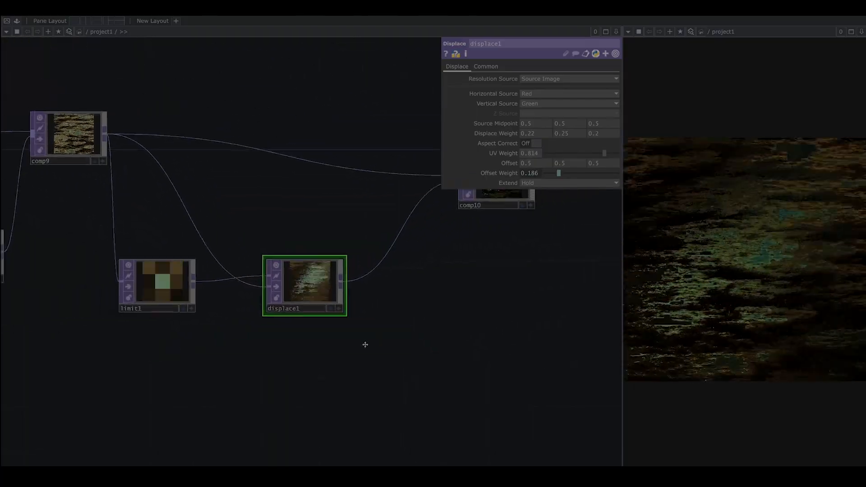
# Try a larger quantize Position Step on limit1 and restore it to 0.375
pyautogui.moveTo(376, 320); pyautogui.dragTo(440, 311)
pyautogui.click(181, 288)
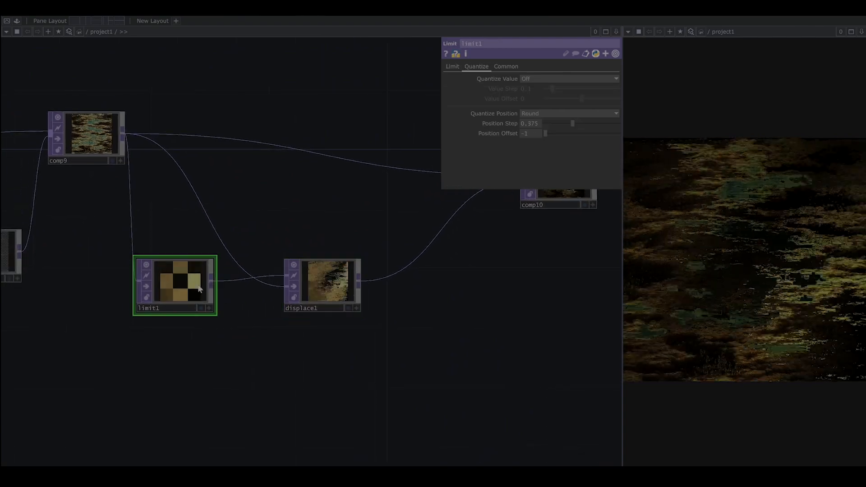
pyautogui.moveTo(572, 123)
pyautogui.mouseDown()
pyautogui.moveTo(543, 123)
pyautogui.moveTo(584, 123)
pyautogui.moveTo(576, 126)
pyautogui.mouseUp()
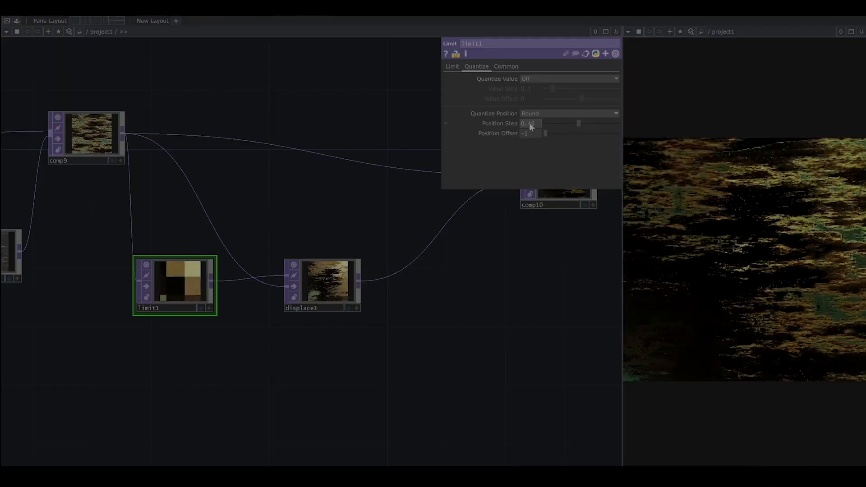
pyautogui.write('0.375')
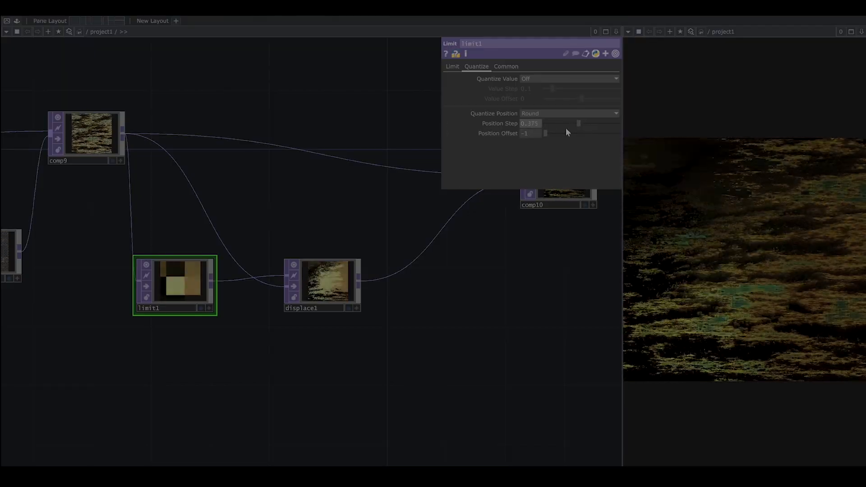
pyautogui.press('Return')
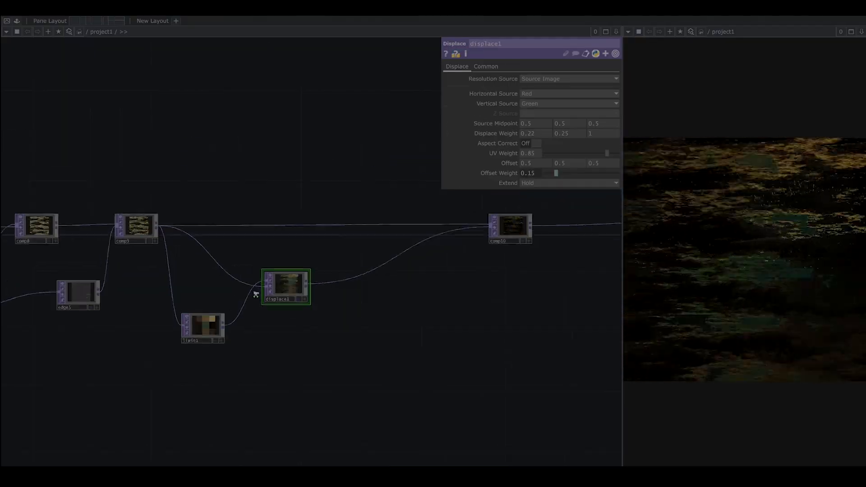
# Try slowing noise1's Z rotation by setting its rz expression to absTime.seconds *5
pyautogui.scroll(-2, 263, 331)
pyautogui.moveTo(263, 336); pyautogui.dragTo(382, 365)
pyautogui.scroll(-5, 383, 366)
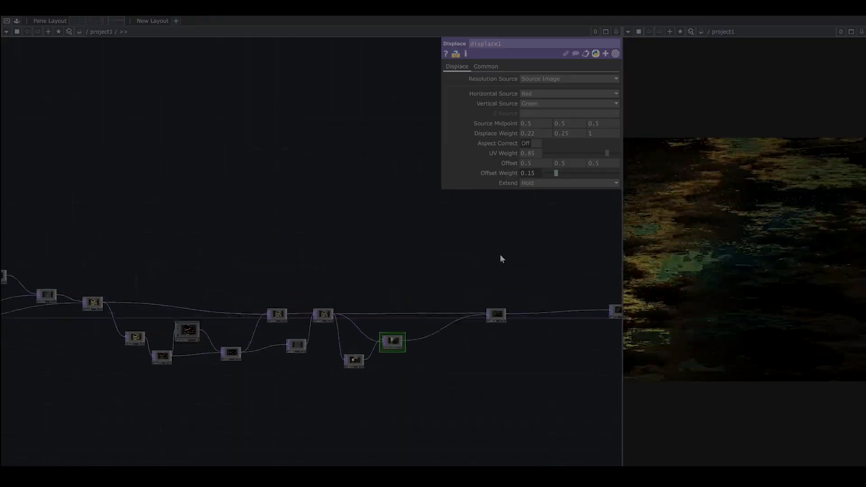
pyautogui.moveTo(137, 286); pyautogui.dragTo(400, 303)
pyautogui.moveTo(113, 423); pyautogui.dragTo(342, 420)
pyautogui.moveTo(222, 399); pyautogui.dragTo(511, 424)
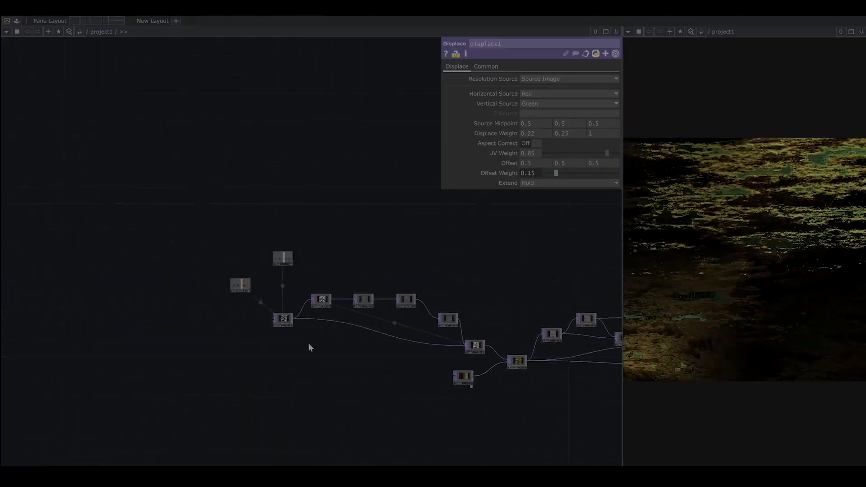
pyautogui.scroll(5, 293, 328)
pyautogui.scroll(2, 300, 329)
pyautogui.click(303, 325)
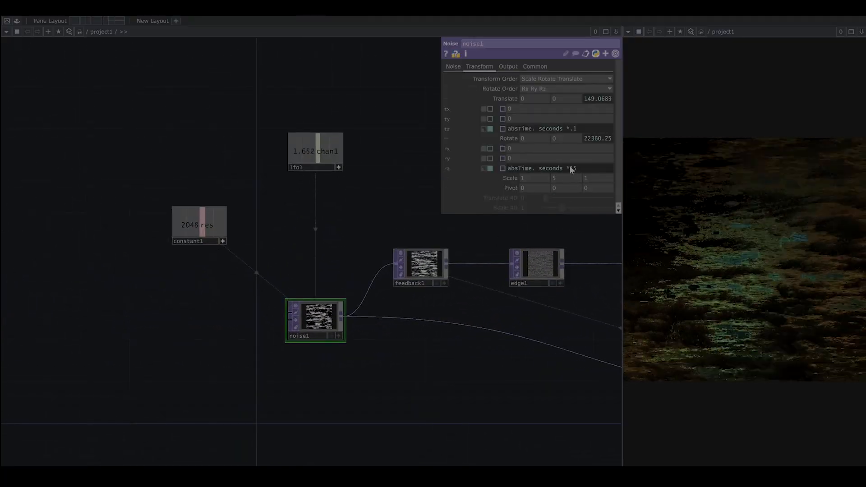
pyautogui.moveTo(570, 168); pyautogui.dragTo(593, 169)
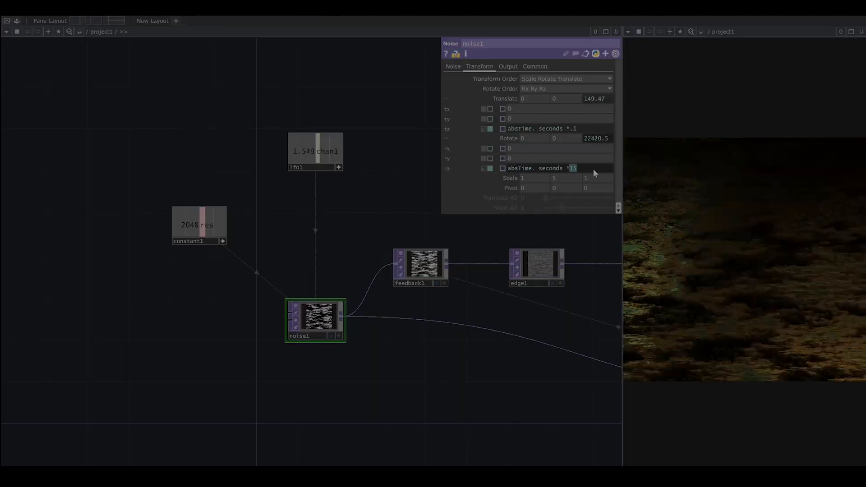
pyautogui.write('5')
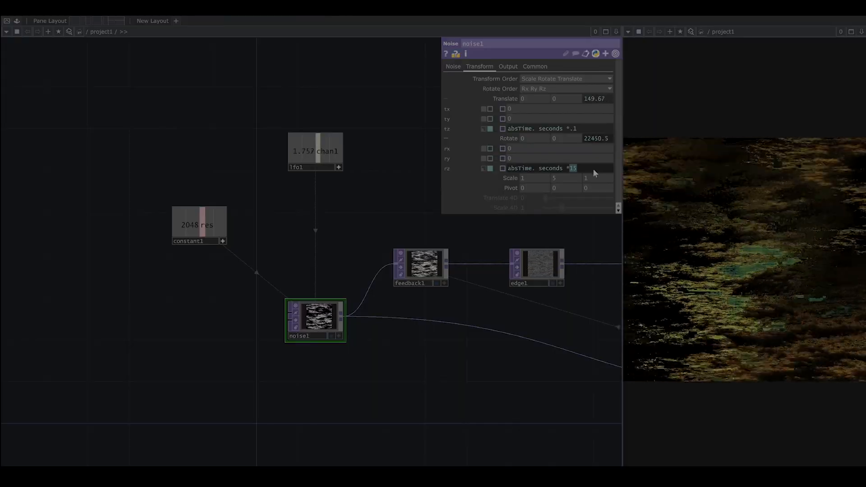
pyautogui.press('Return')
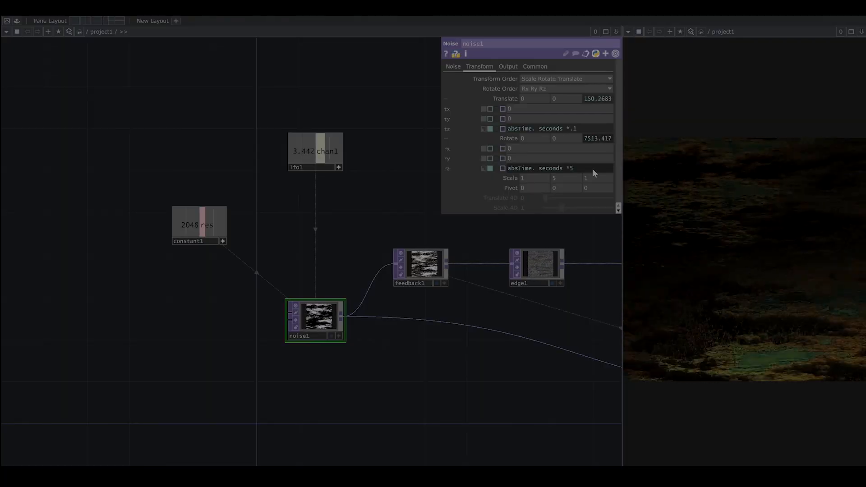
# Set noise1's rz expression back to absTime.seconds *15
pyautogui.click(570, 167)
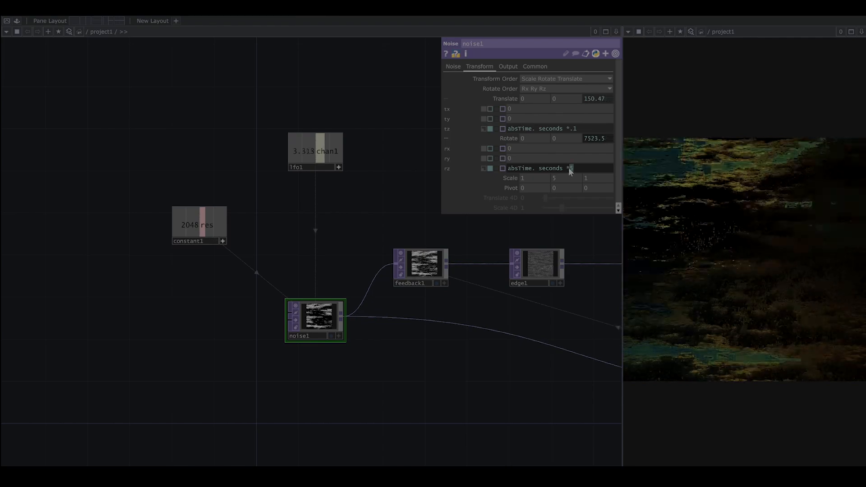
pyautogui.write('1')
pyautogui.press('Return')
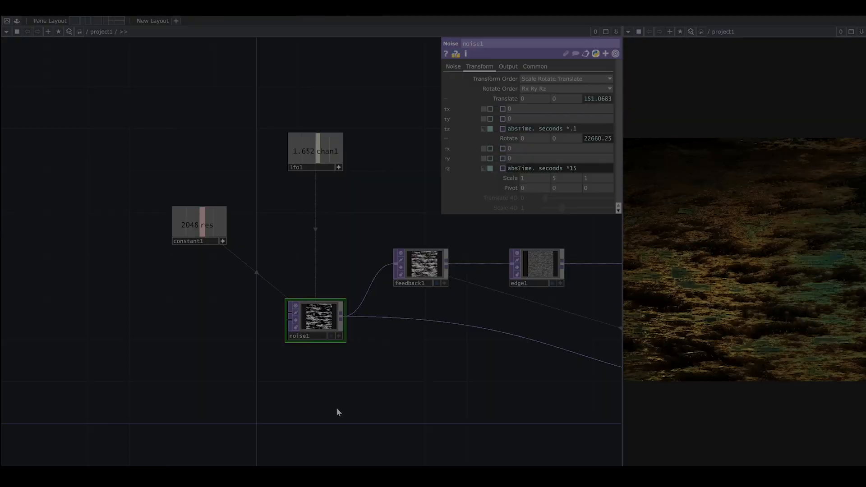
# Try a Y Scale of 1 in noise1's transform
pyautogui.moveTo(417, 376); pyautogui.dragTo(379, 344)
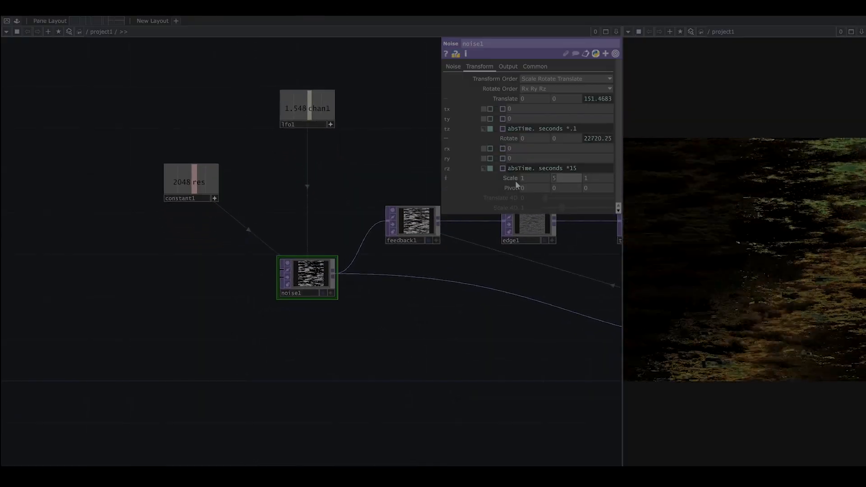
pyautogui.click(560, 182)
pyautogui.write('1')
pyautogui.press('Return')
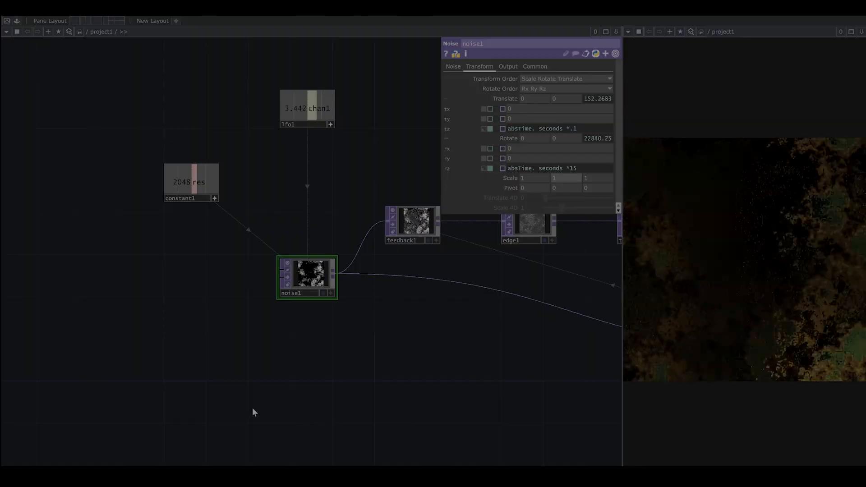
# Add a Keyboard In CHOP below noise1, next to the start of the network
pyautogui.moveTo(251, 410); pyautogui.dragTo(268, 359)
pyautogui.press('Tab')
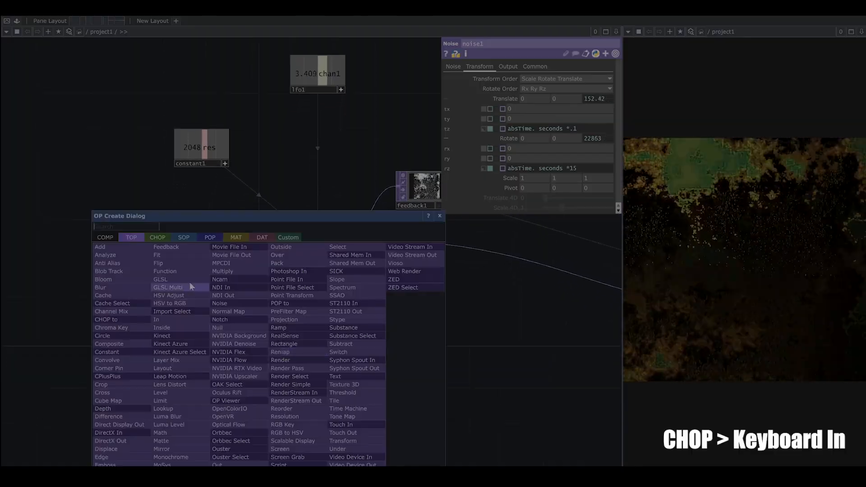
pyautogui.click(164, 236)
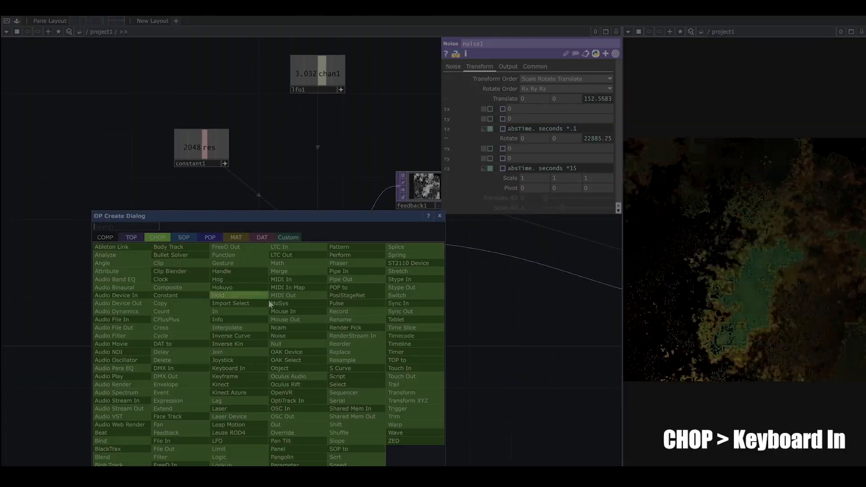
pyautogui.click(226, 368)
pyautogui.click(235, 342)
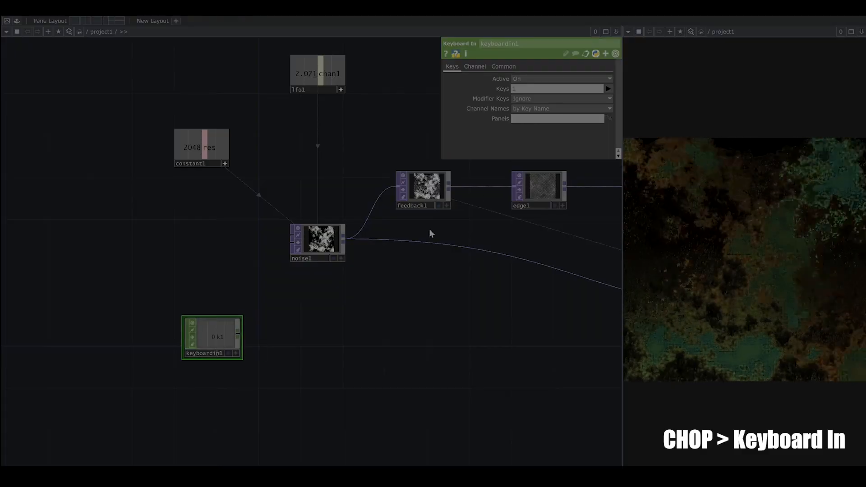
pyautogui.click(318, 242)
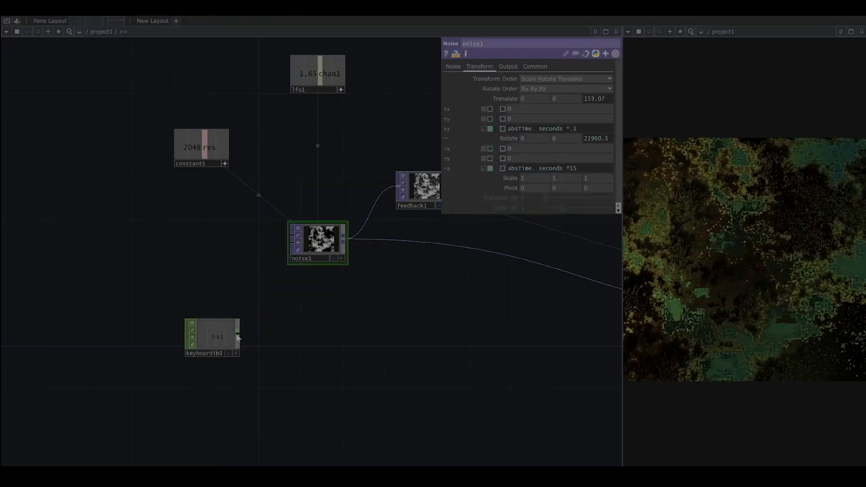
# Add a Math CHOP after keyboardin1 and set its To Range to 5 and 1
pyautogui.press('Tab')
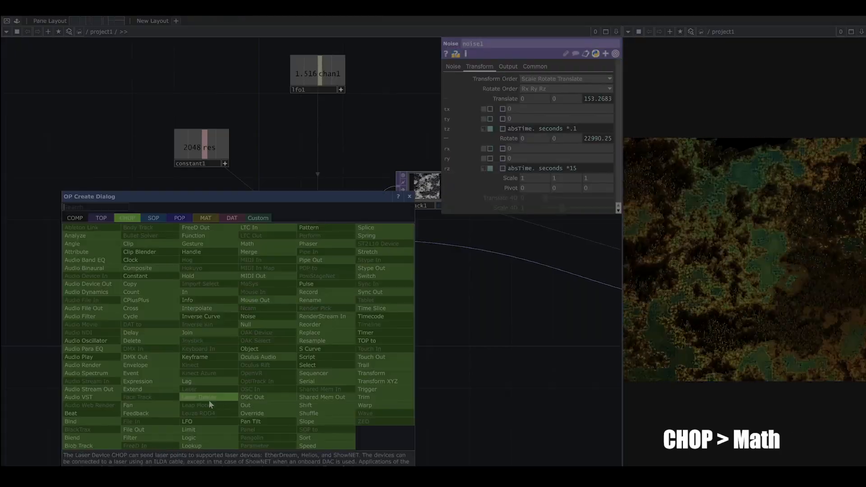
pyautogui.press('Escape')
pyautogui.click(314, 341)
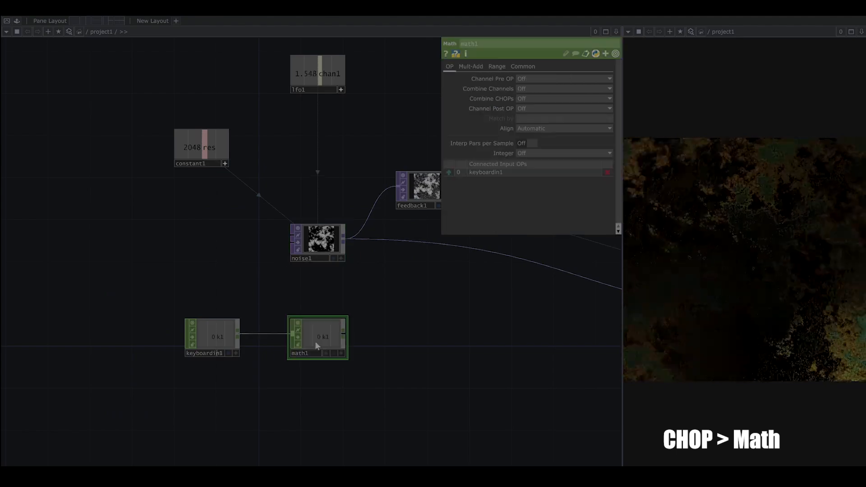
pyautogui.click(500, 67)
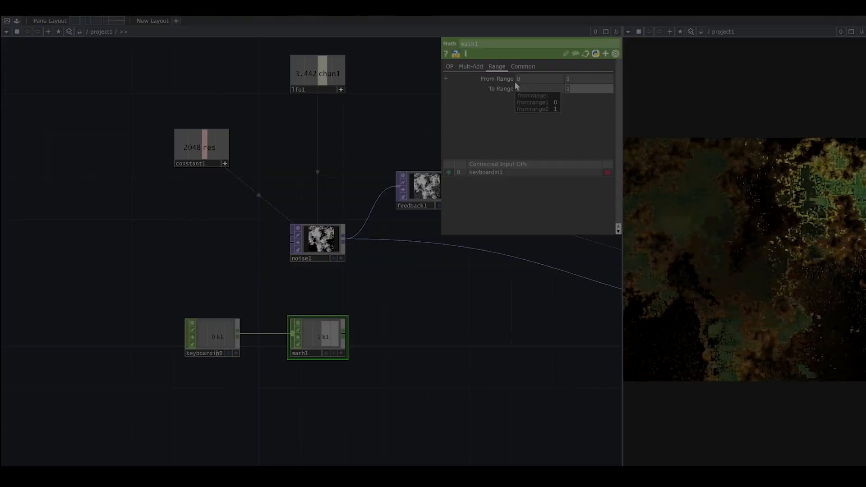
pyautogui.moveTo(544, 87); pyautogui.dragTo(433, 88)
pyautogui.write('5')
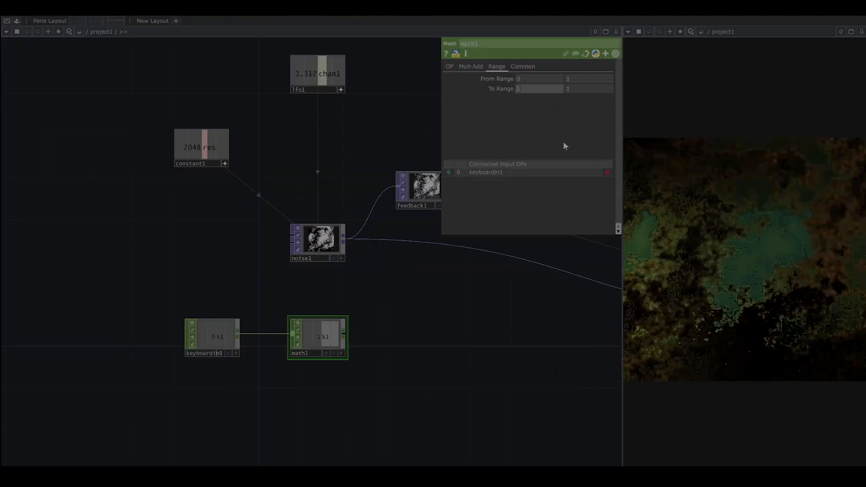
pyautogui.press('Return')
# Link noise1's Y Scale to math1's k1 channel and test switching it with the keyboard trigger
pyautogui.moveTo(361, 271); pyautogui.dragTo(306, 250)
pyautogui.click(291, 248)
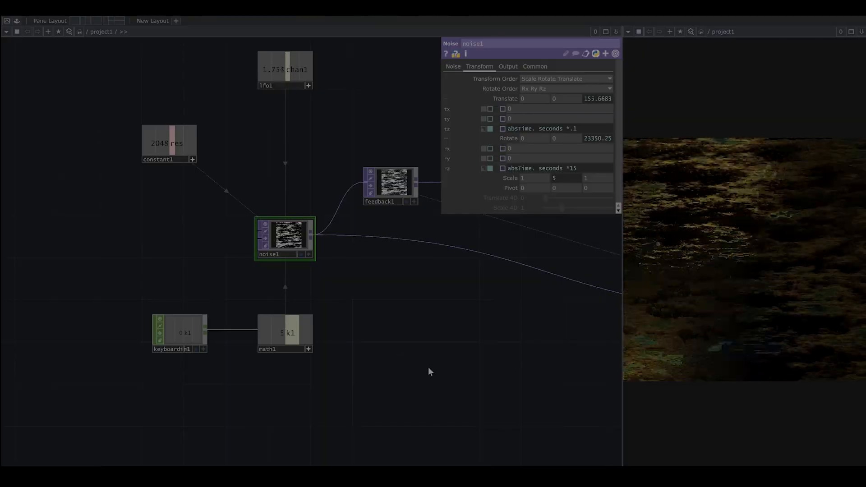
pyautogui.press('1')
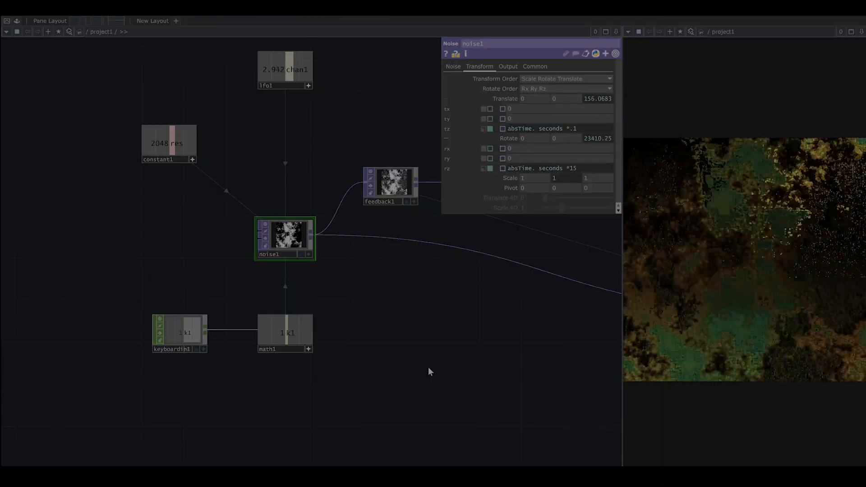
pyautogui.press('1')
pyautogui.press('1')
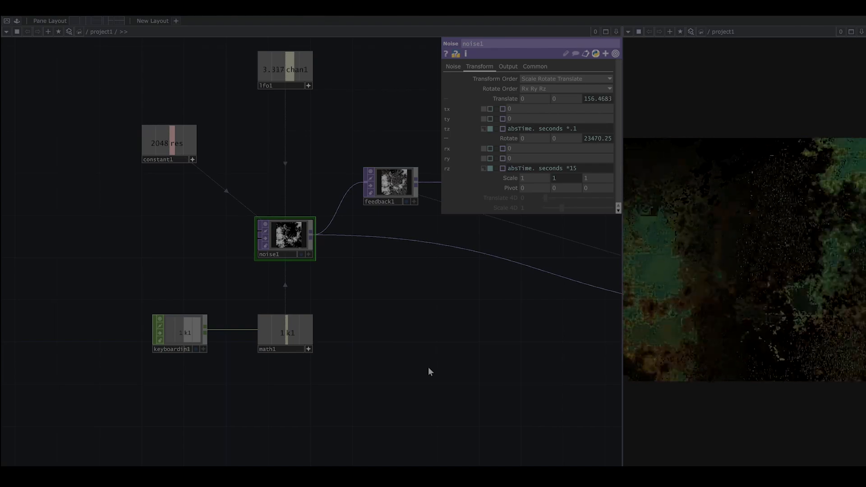
pyautogui.press('1')
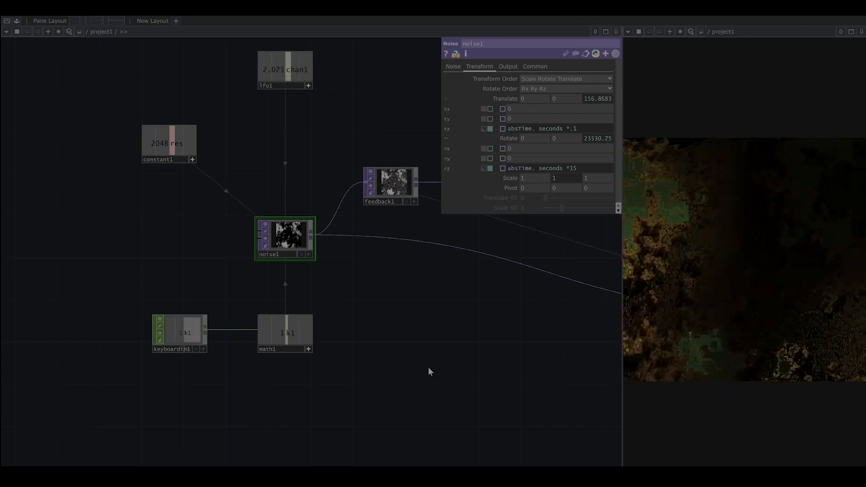
pyautogui.press('1')
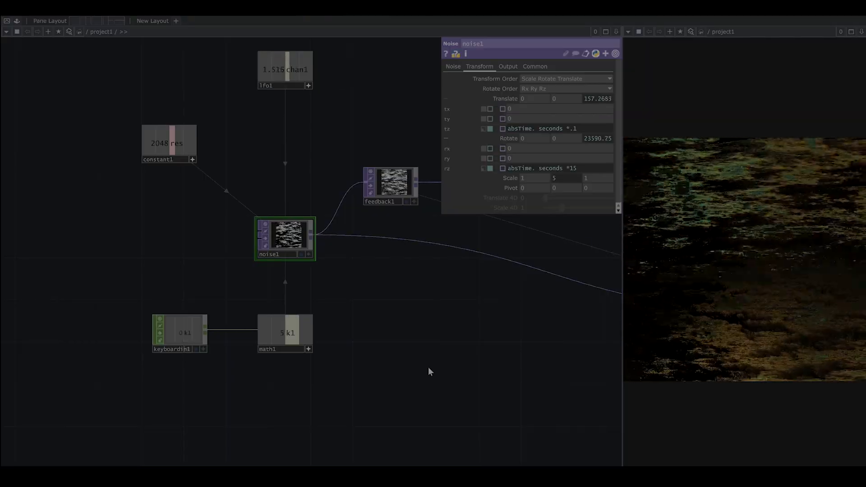
# Insert a Level TOP on the connection between comp9 and limit1
pyautogui.scroll(-3, 378, 371)
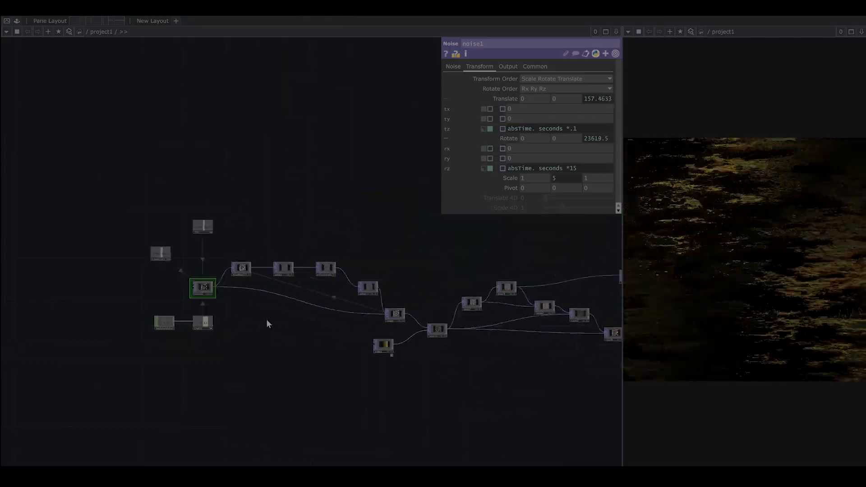
pyautogui.moveTo(266, 319); pyautogui.dragTo(96, 263)
pyautogui.scroll(6, 481, 300)
pyautogui.moveTo(481, 300); pyautogui.dragTo(324, 318)
pyautogui.scroll(-2, 338, 344)
pyautogui.moveTo(473, 348); pyautogui.dragTo(456, 348)
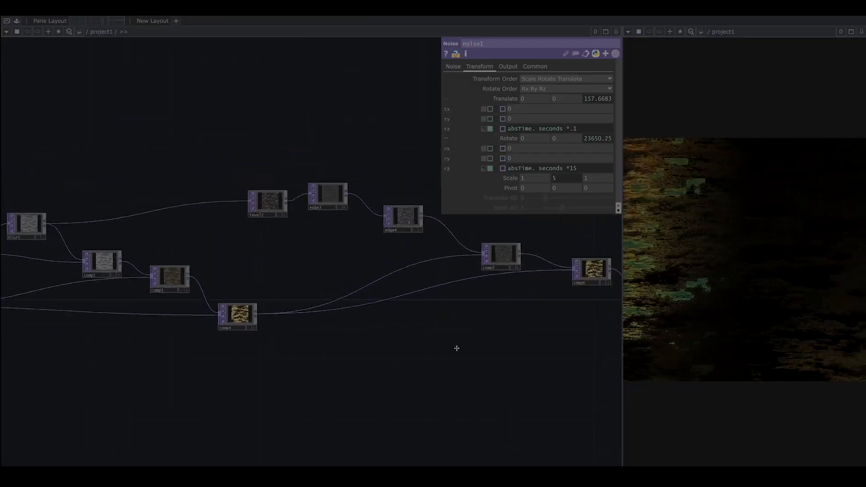
pyautogui.hscroll(10, 456, 348)
pyautogui.scroll(-2, 456, 349)
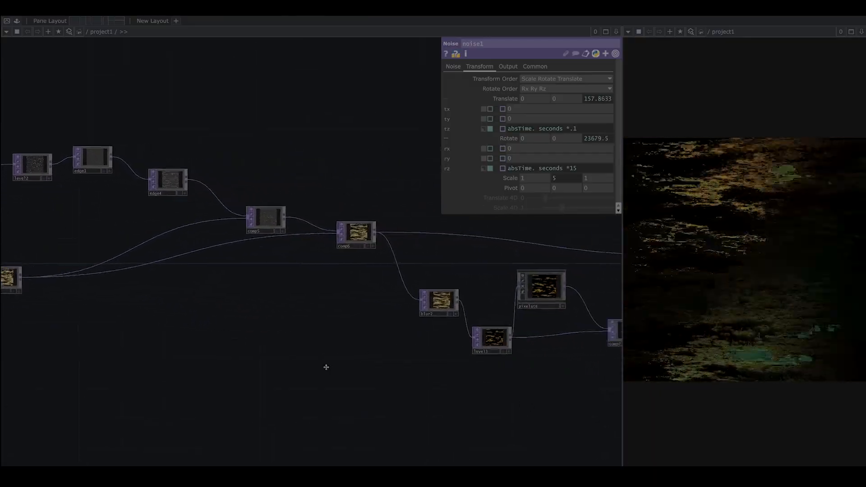
pyautogui.hscroll(18, 326, 367)
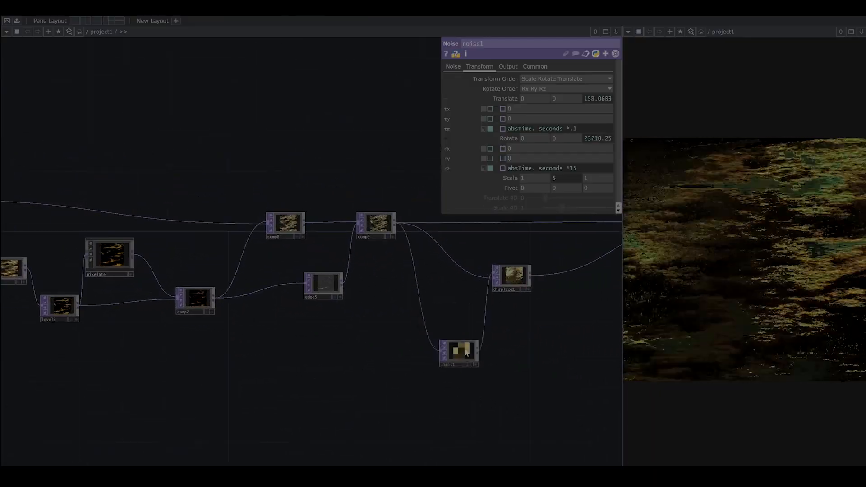
pyautogui.scroll(5, 410, 290)
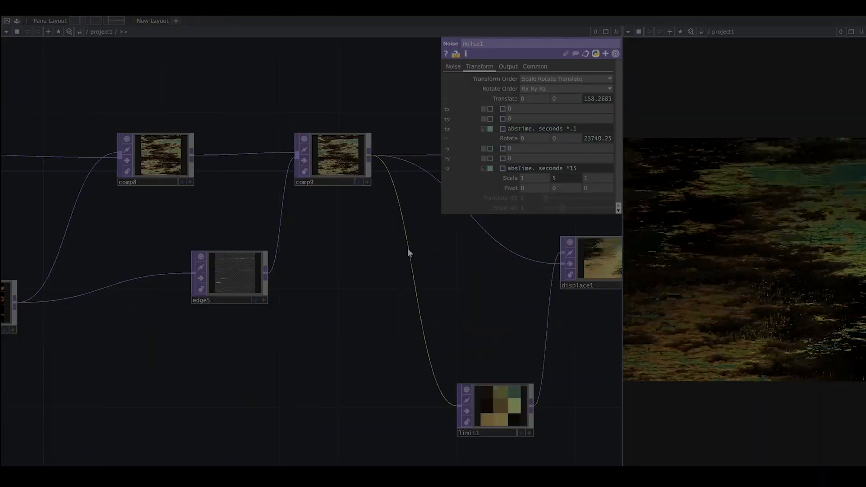
pyautogui.rightClick(407, 248)
pyautogui.click(420, 239)
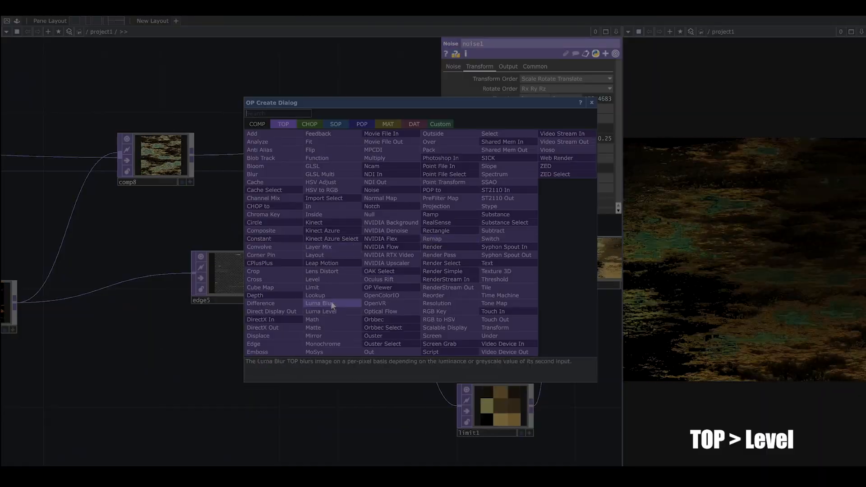
pyautogui.click(312, 279)
pyautogui.click(368, 340)
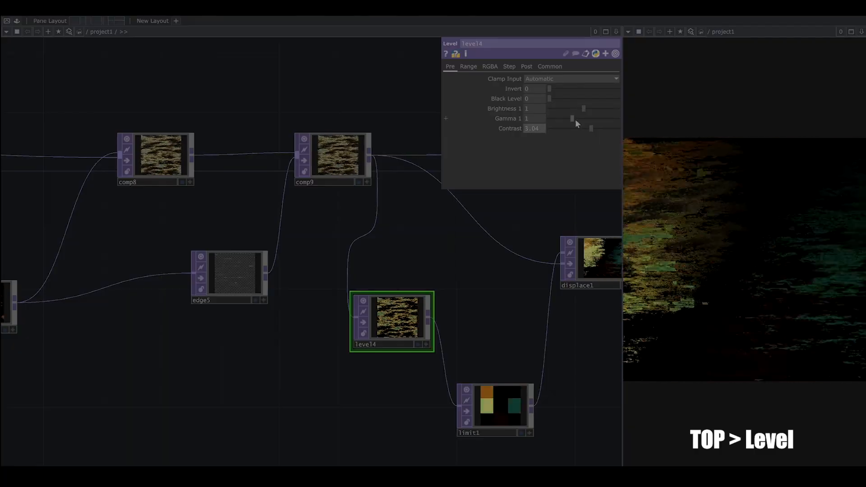
# Adjust level4 to Brightness 1.49, Gamma 1.62 and Contrast 1.09
pyautogui.moveTo(573, 119); pyautogui.dragTo(595, 108)
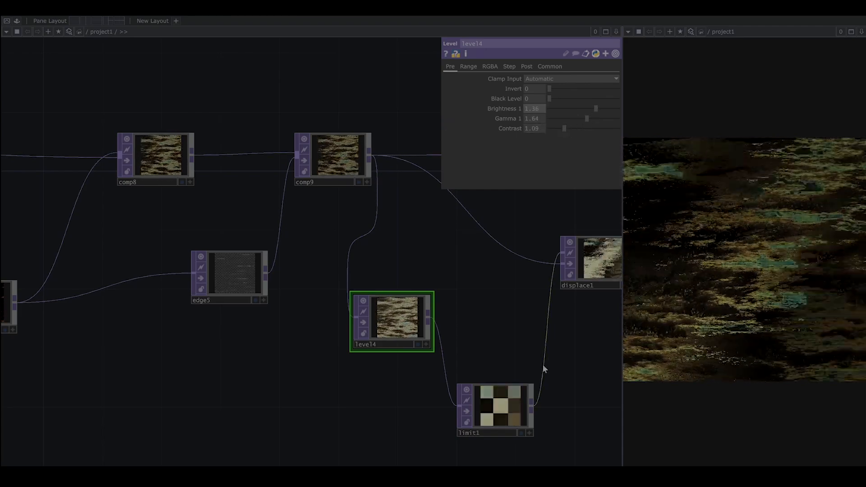
pyautogui.moveTo(595, 118); pyautogui.dragTo(592, 118)
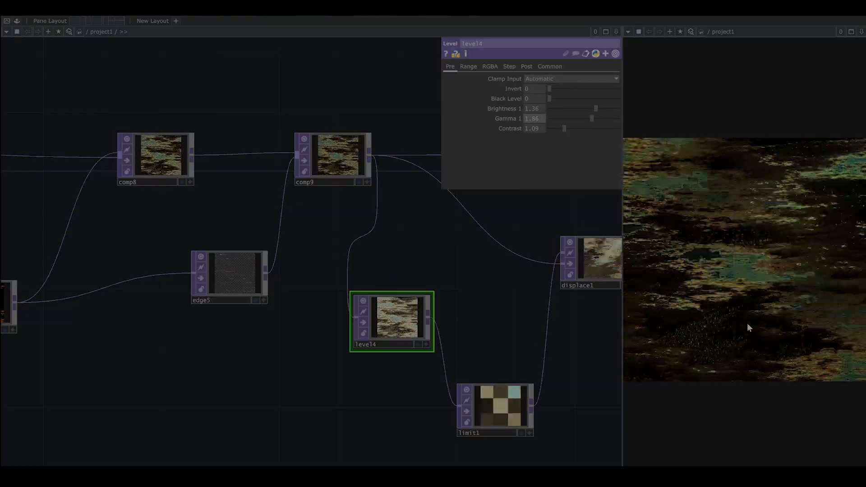
pyautogui.moveTo(597, 109); pyautogui.dragTo(596, 119)
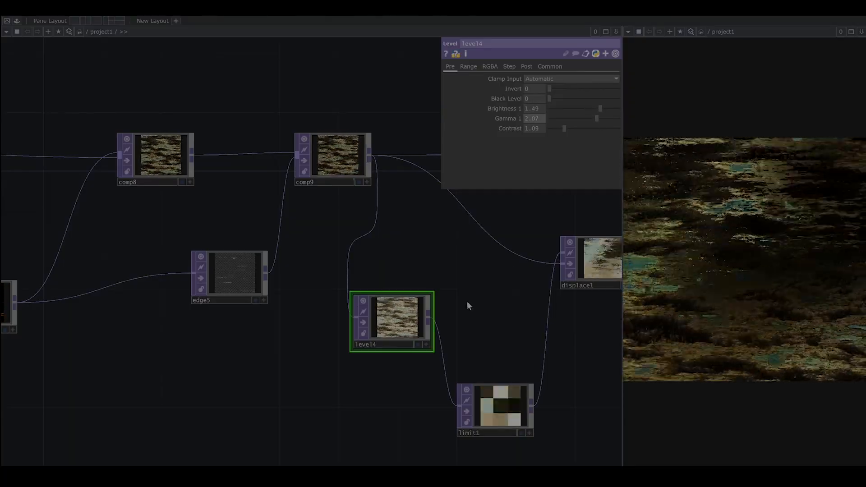
pyautogui.moveTo(483, 320); pyautogui.dragTo(410, 279)
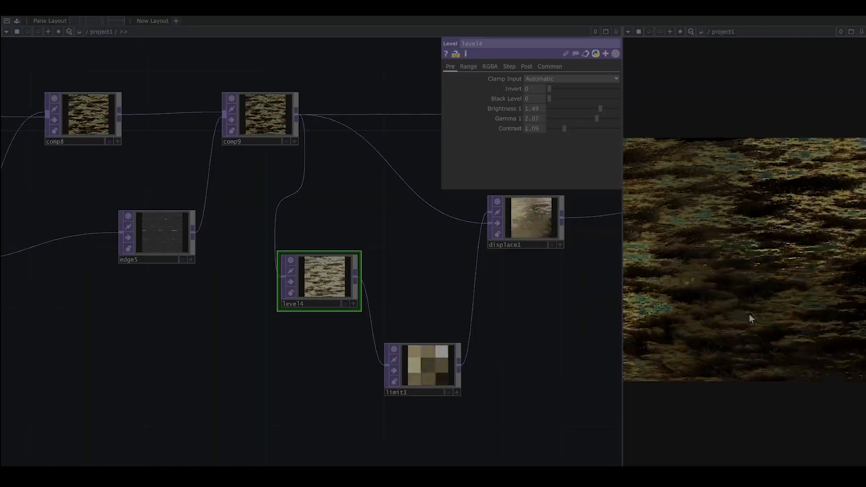
pyautogui.moveTo(596, 118); pyautogui.dragTo(587, 119)
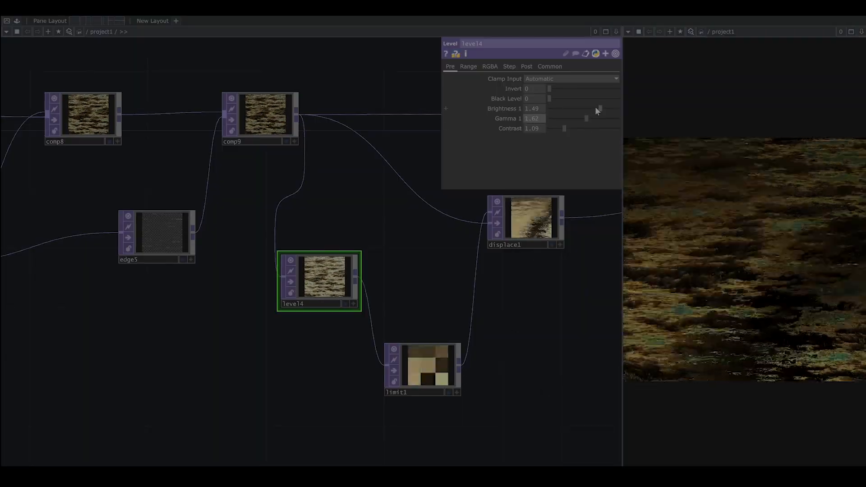
# Try Ceiling and Floor as limit1's Quantize Value modes with a slightly larger Value Step
pyautogui.click(433, 385)
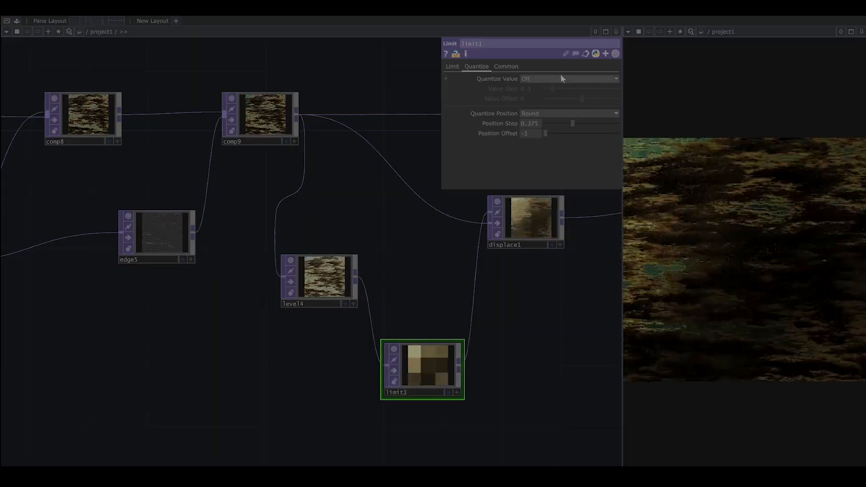
pyautogui.click(553, 79)
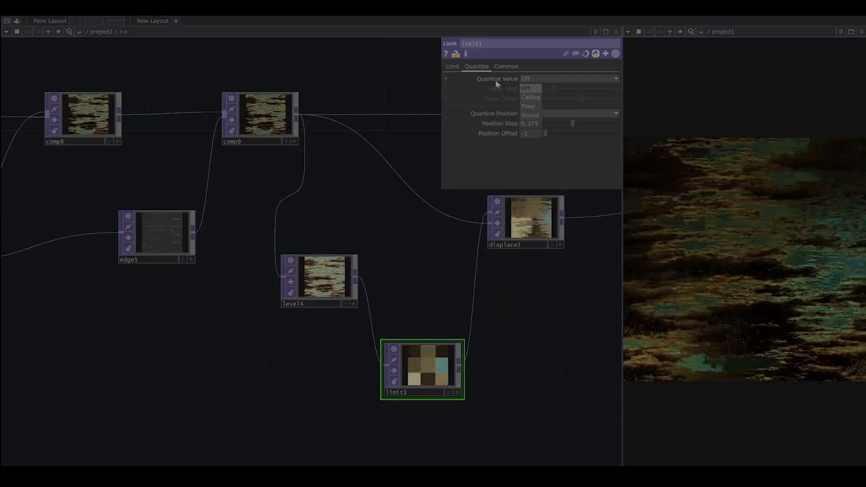
pyautogui.click(529, 97)
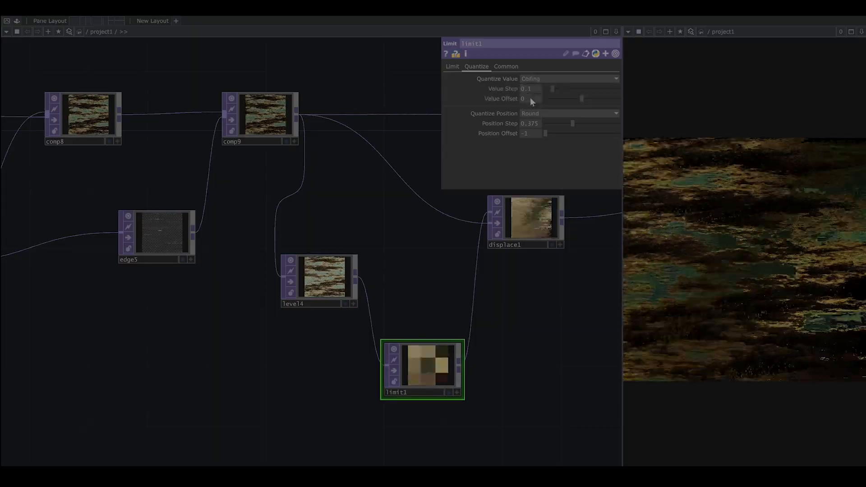
pyautogui.moveTo(554, 89)
pyautogui.mouseDown()
pyautogui.moveTo(598, 86)
pyautogui.moveTo(557, 89)
pyautogui.mouseUp()
pyautogui.click(562, 78)
pyautogui.click(534, 106)
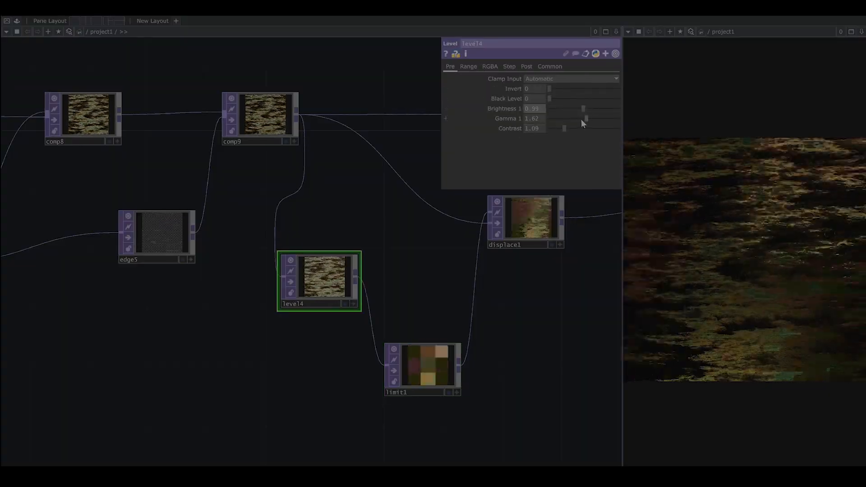
# Lower level4's Brightness to 1.11 and keep its Gamma at 1.62
pyautogui.moveTo(581, 119)
pyautogui.mouseDown()
pyautogui.moveTo(574, 107)
pyautogui.moveTo(587, 108)
pyautogui.mouseUp()
pyautogui.moveTo(577, 118); pyautogui.dragTo(587, 118)
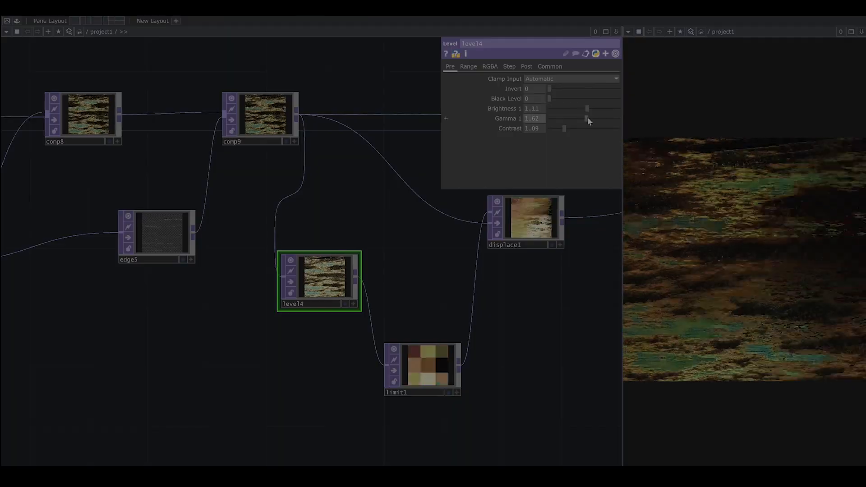
# Examine the outputs of displace1 and comp10 up close, along with displace1's parameters
pyautogui.moveTo(522, 274); pyautogui.dragTo(365, 289)
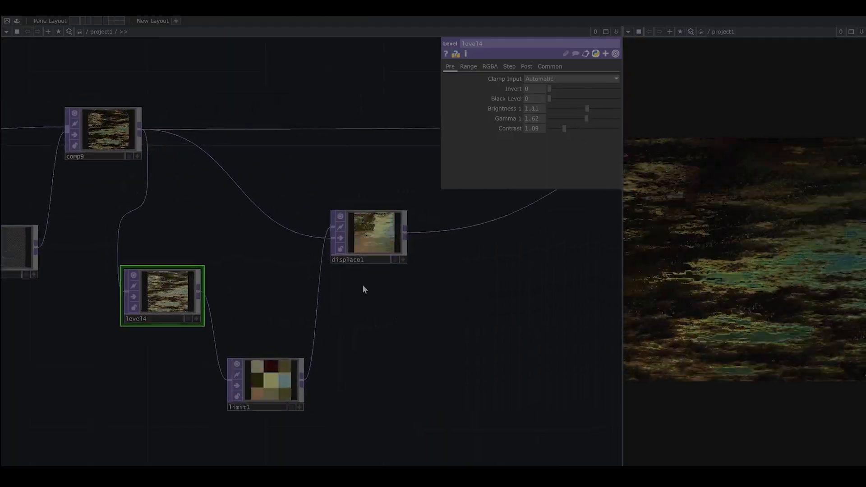
pyautogui.click(378, 243)
pyautogui.scroll(5, 377, 243)
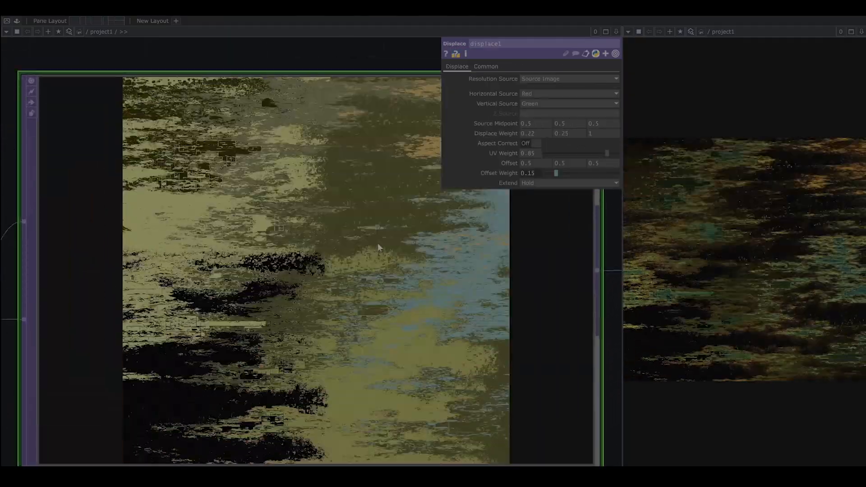
pyautogui.scroll(-10, 378, 242)
pyautogui.scroll(6, 428, 254)
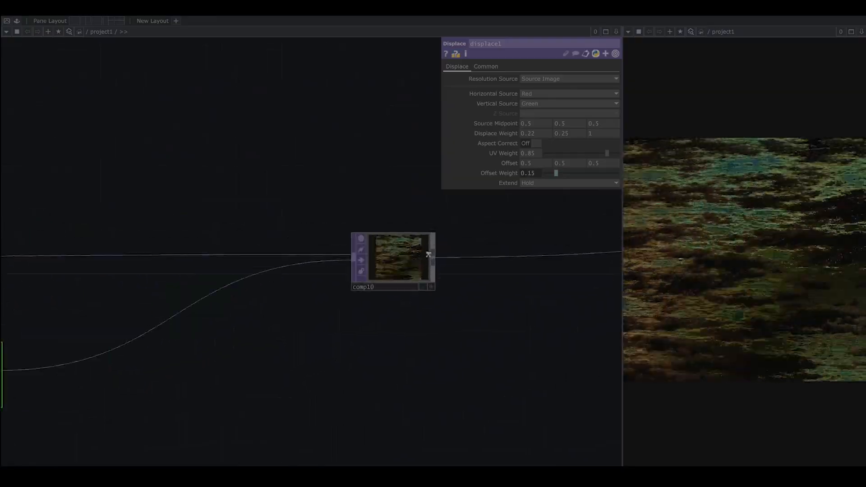
pyautogui.scroll(3, 430, 255)
pyautogui.moveTo(478, 253); pyautogui.dragTo(374, 236)
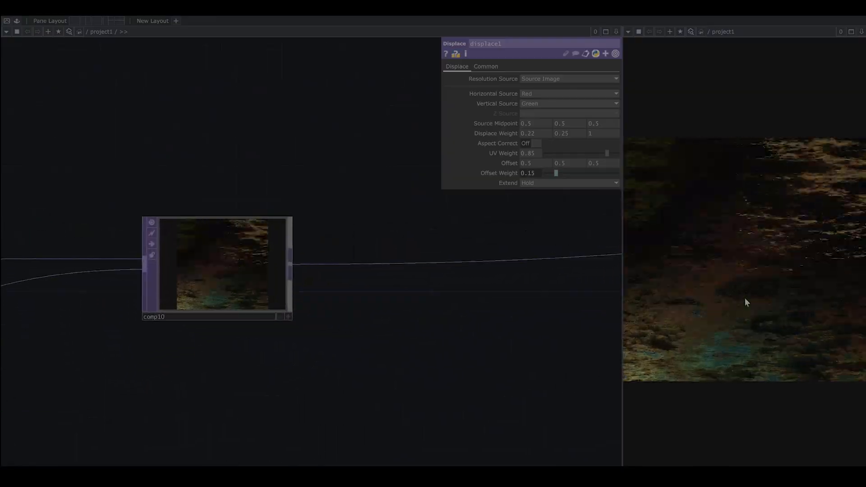
pyautogui.scroll(6, 258, 281)
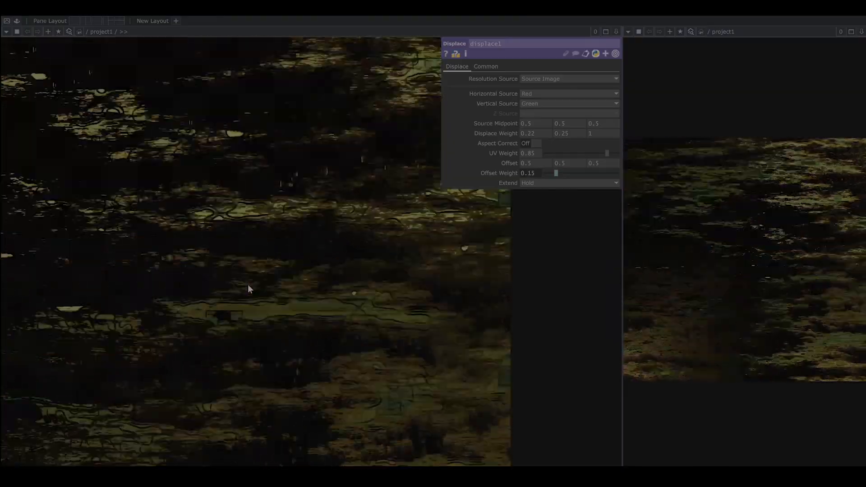
pyautogui.scroll(-8, 247, 288)
# Insert an RGB Key TOP on the connection after comp10, before the final null
pyautogui.rightClick(399, 255)
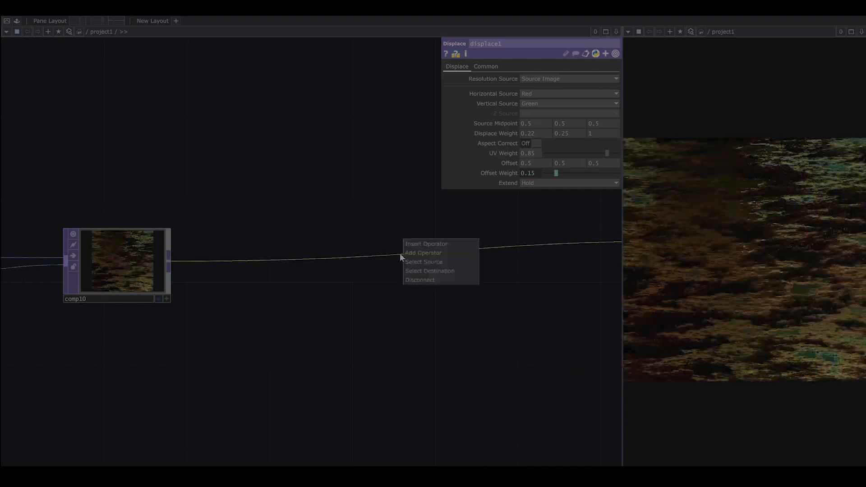
pyautogui.click(426, 243)
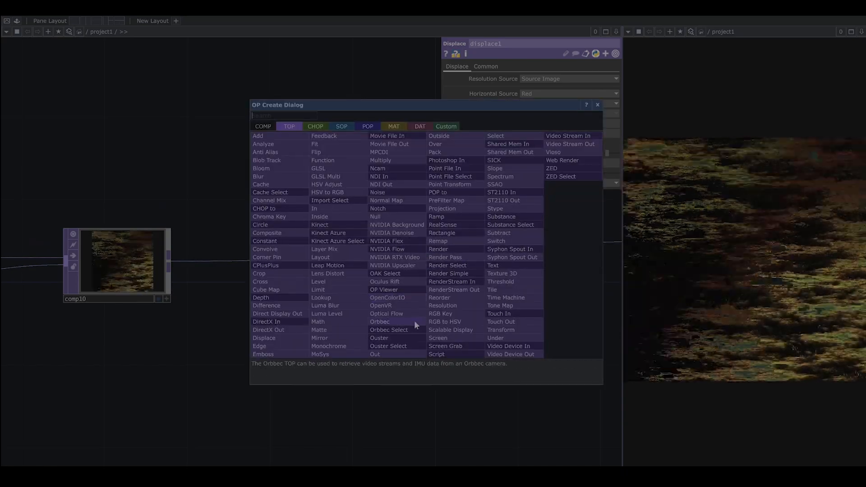
pyautogui.click(452, 313)
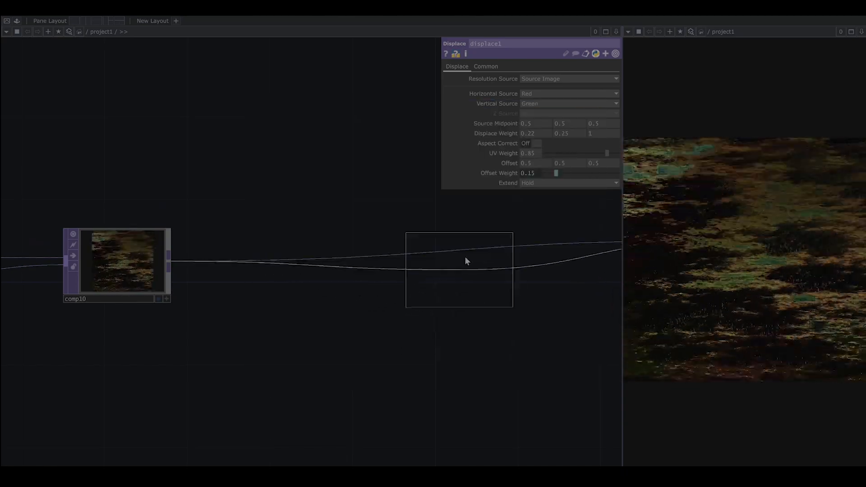
pyautogui.click(468, 259)
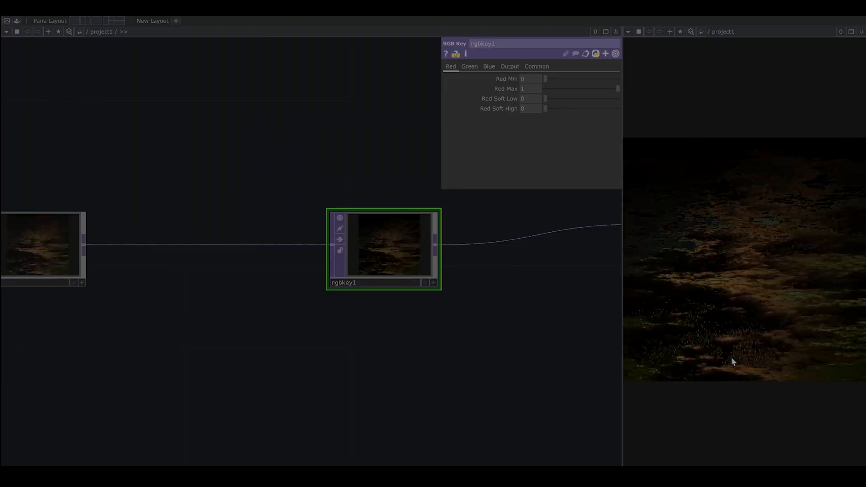
# Turn limit1's Quantize Value setting off
pyautogui.moveTo(286, 391); pyautogui.dragTo(431, 340)
pyautogui.scroll(-5, 432, 340)
pyautogui.moveTo(224, 382); pyautogui.dragTo(342, 348)
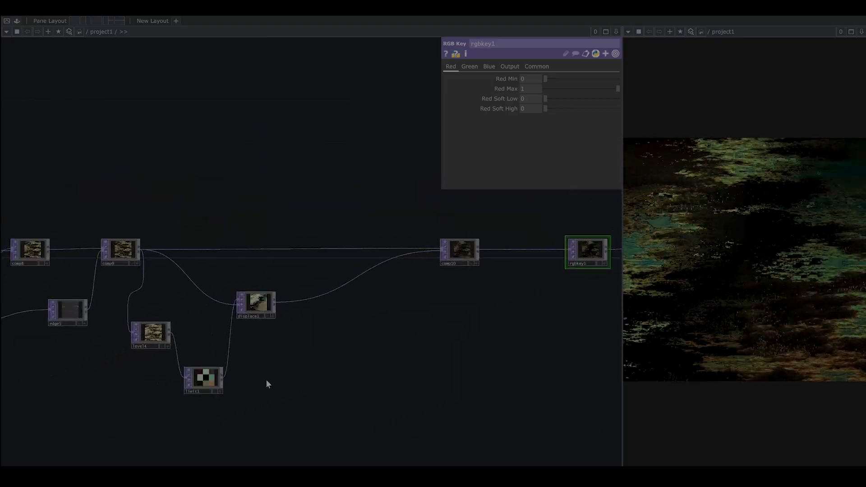
pyautogui.click(203, 379)
pyautogui.click(559, 79)
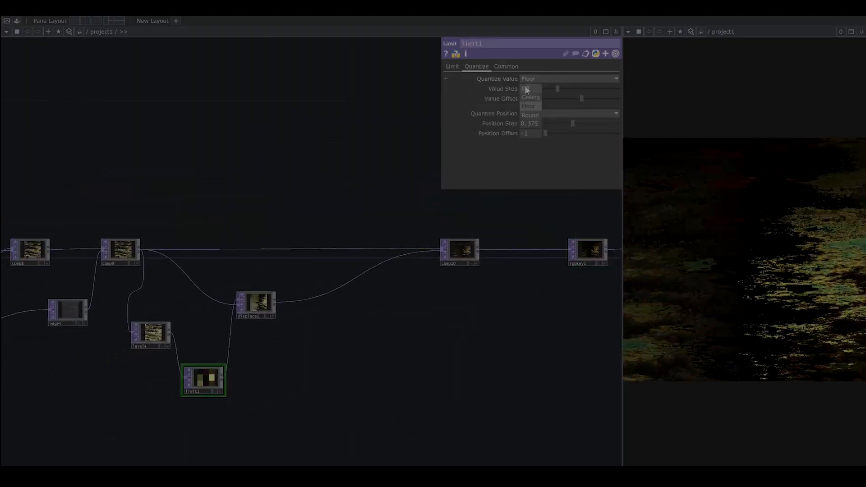
pyautogui.click(526, 89)
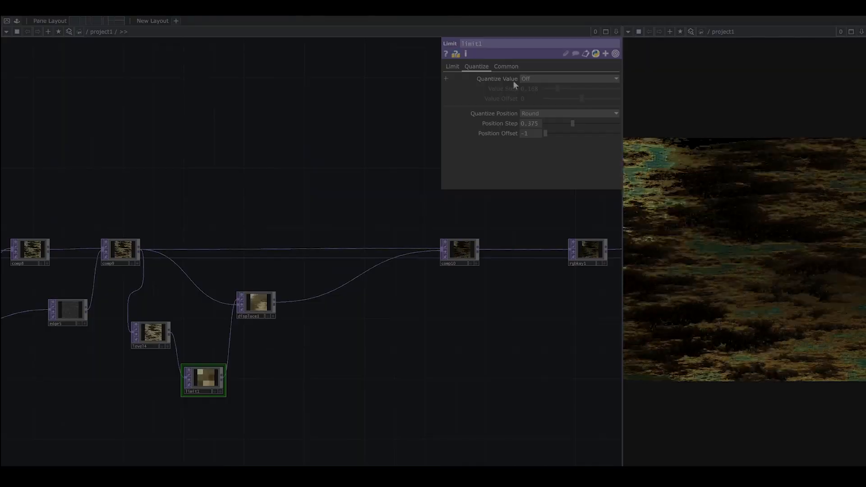
# Check level4's parameters and open the final null's output in a separate viewer window
pyautogui.moveTo(383, 360); pyautogui.dragTo(477, 337)
pyautogui.click(246, 311)
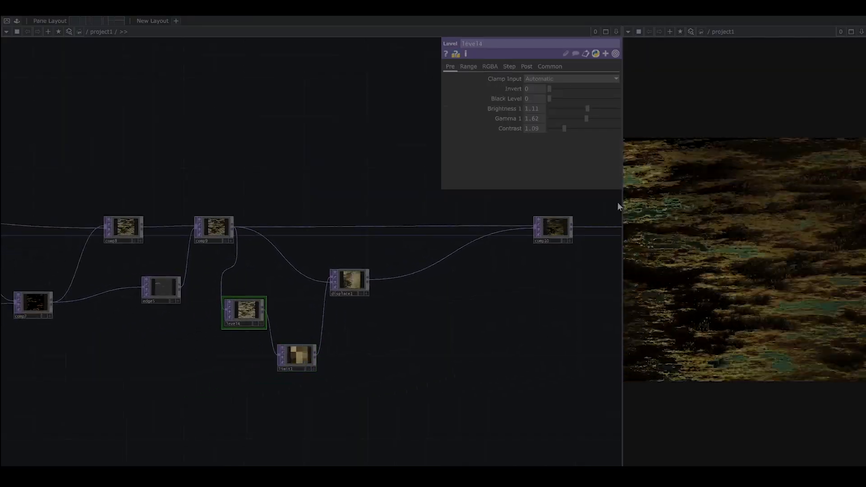
pyautogui.moveTo(555, 306); pyautogui.dragTo(313, 317)
pyautogui.moveTo(583, 237); pyautogui.dragTo(520, 230)
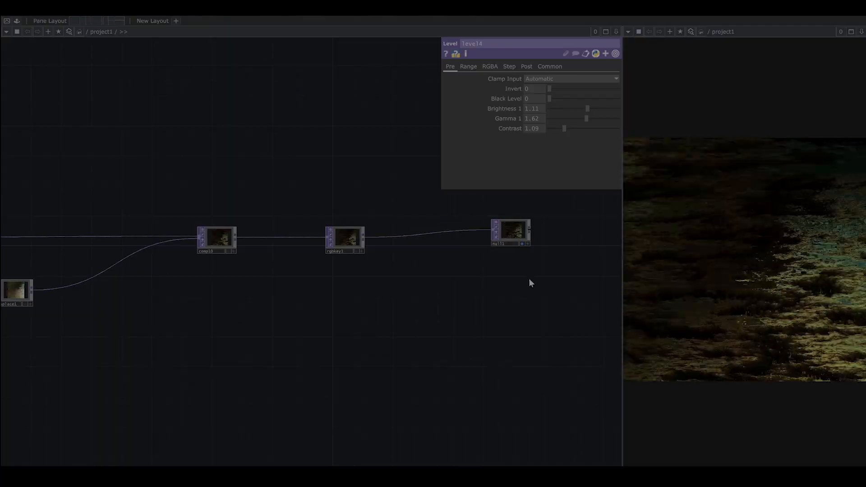
pyautogui.moveTo(530, 281); pyautogui.dragTo(414, 298)
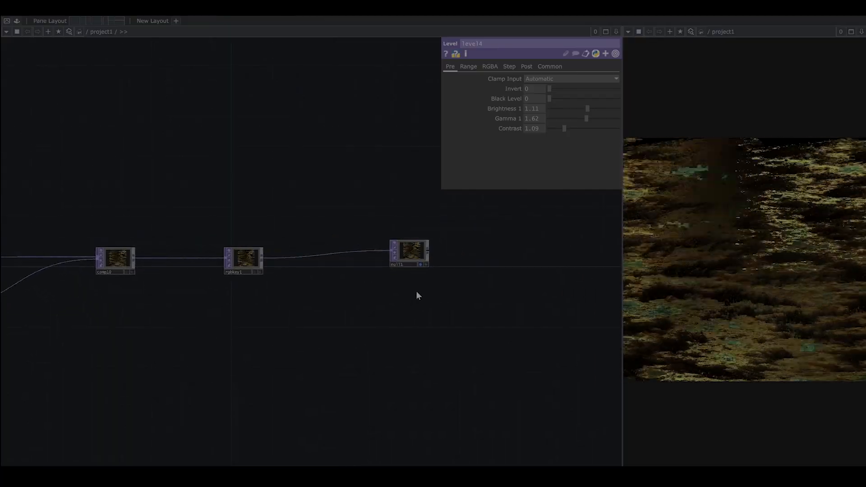
pyautogui.rightClick(412, 250)
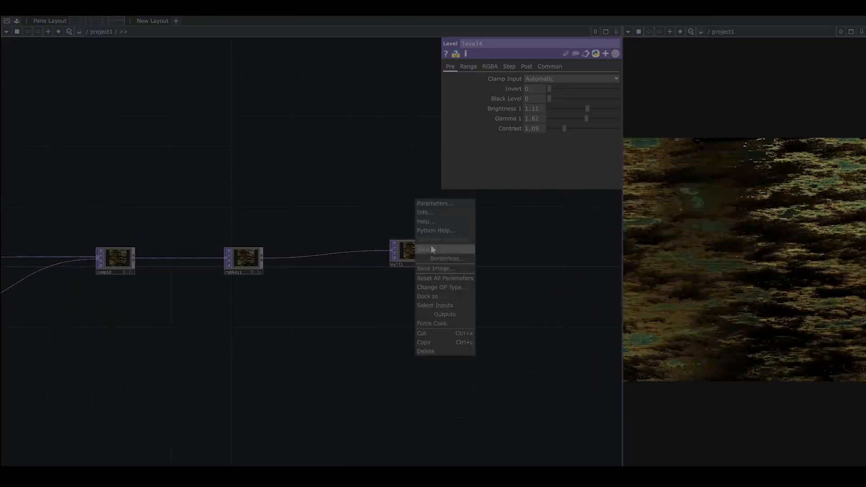
pyautogui.click(432, 249)
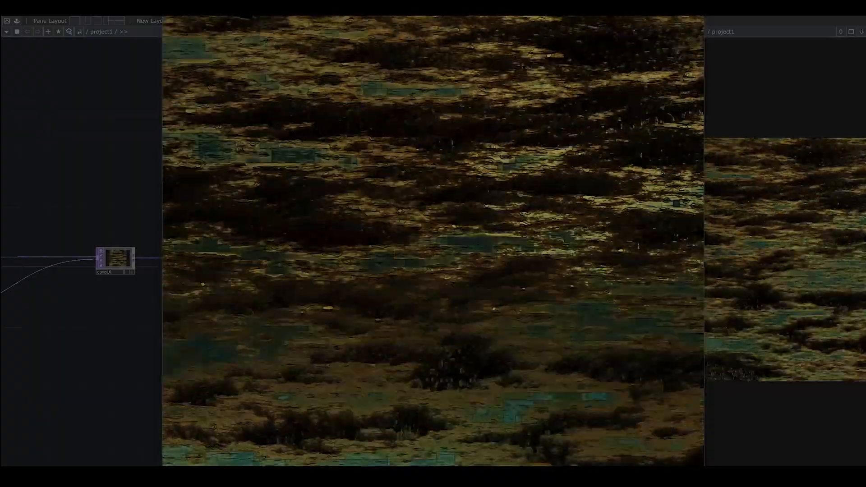